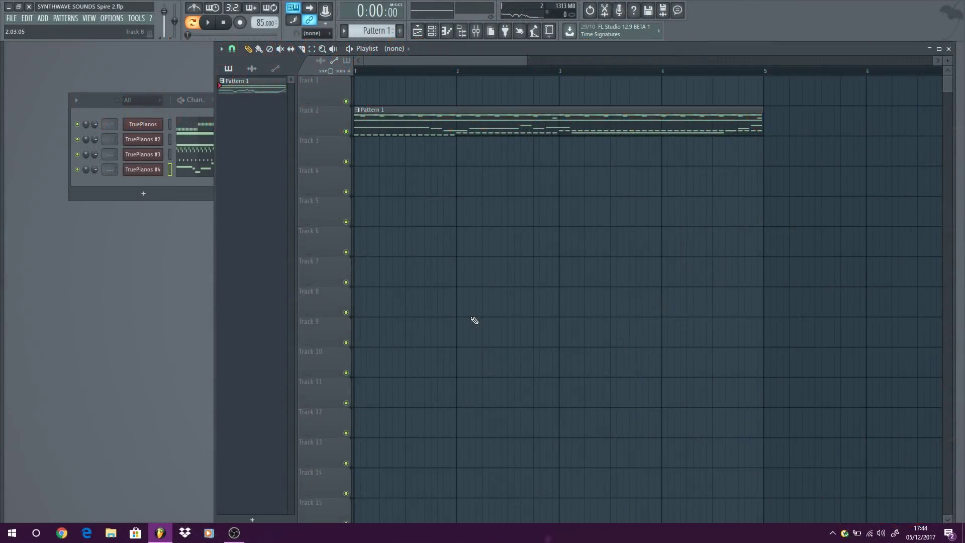
Step: Zoom out the playlist, bring the four-TruePianos Channel Rack forward, and audition Pattern 1 once
scroll(465, 233, "down", 5)
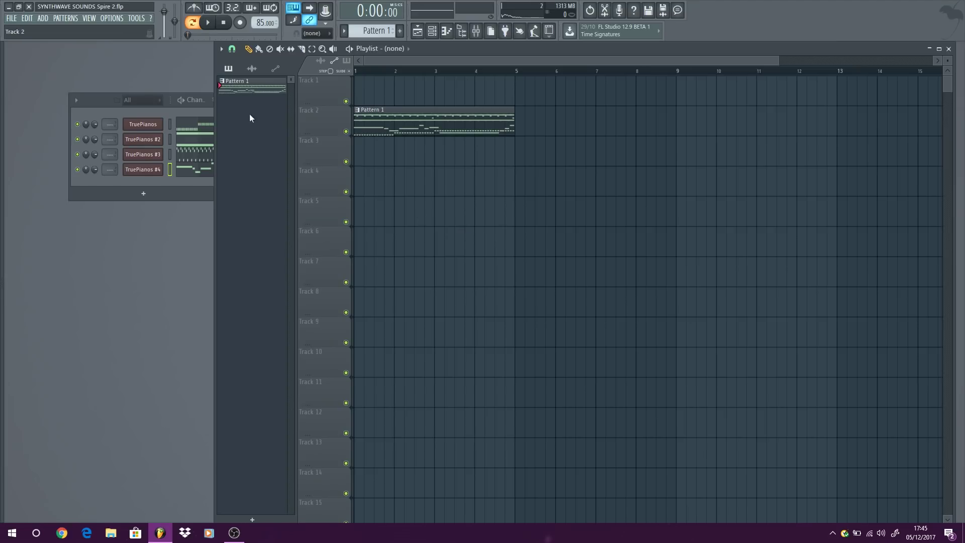
left_click(98, 100)
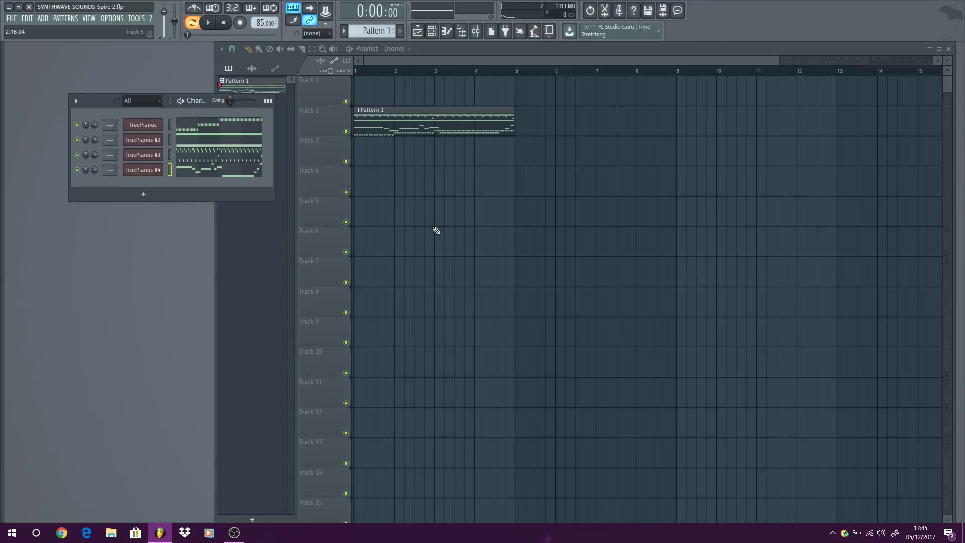
left_click(208, 24)
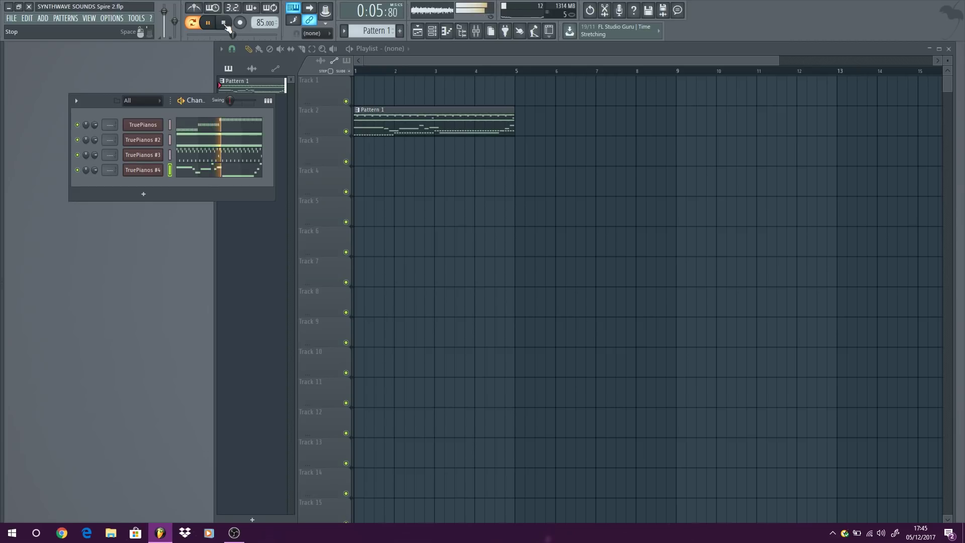
left_click(225, 23)
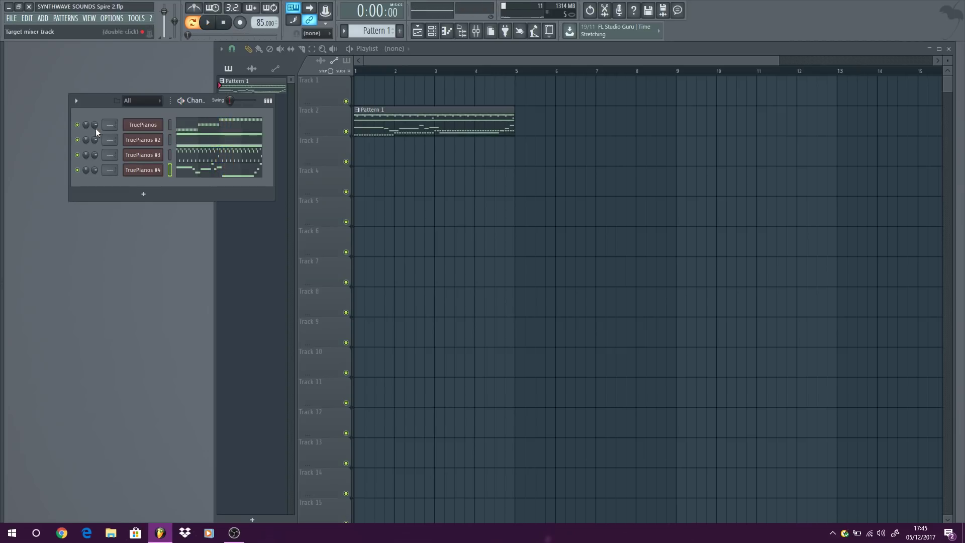
Step: Route the first TruePianos channel to mixer insert 1
right_click(81, 128)
right_click(160, 125)
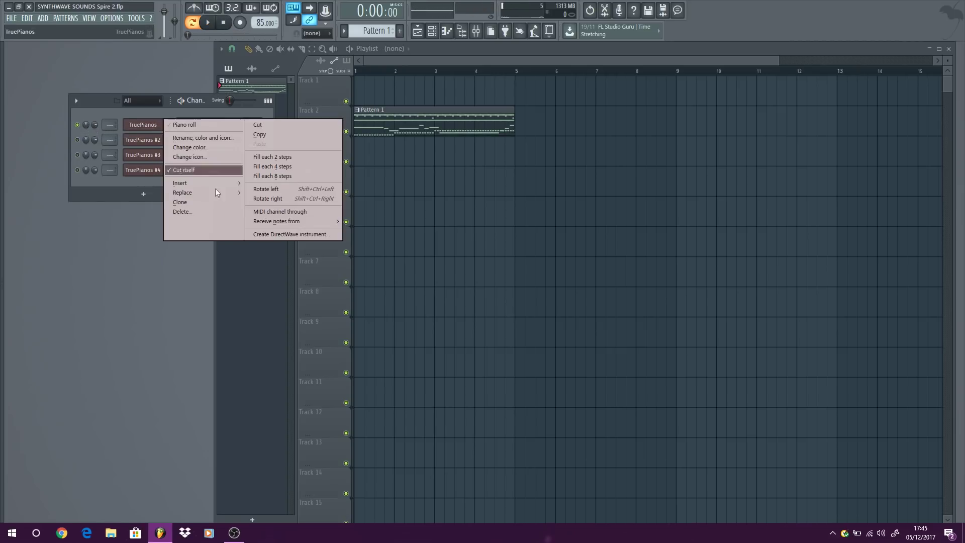
left_click(103, 125)
left_click_drag(108, 125, 110, 167)
Step: Replace the first channel's TruePianos with Spire from Synth MAIN
right_click(149, 125)
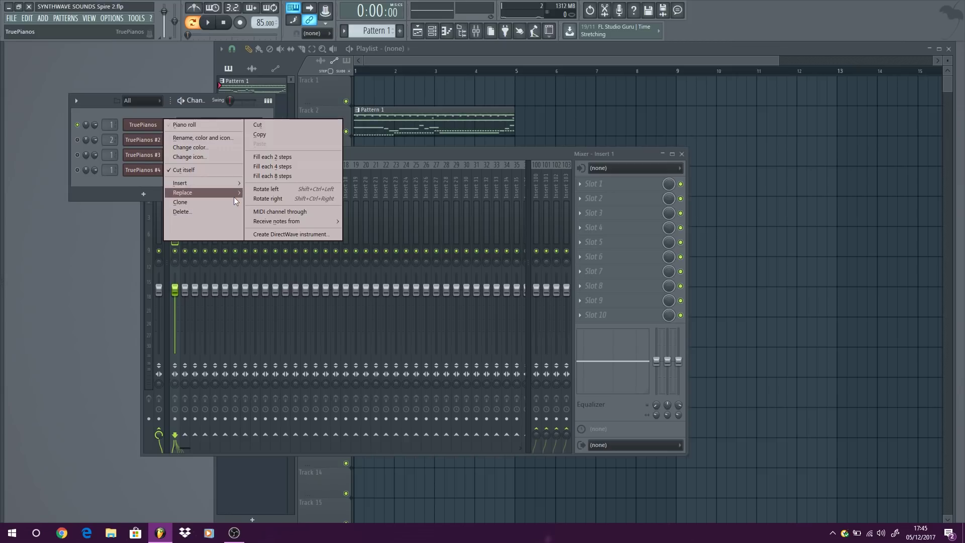
mouse_move(233, 197)
mouse_move(294, 244)
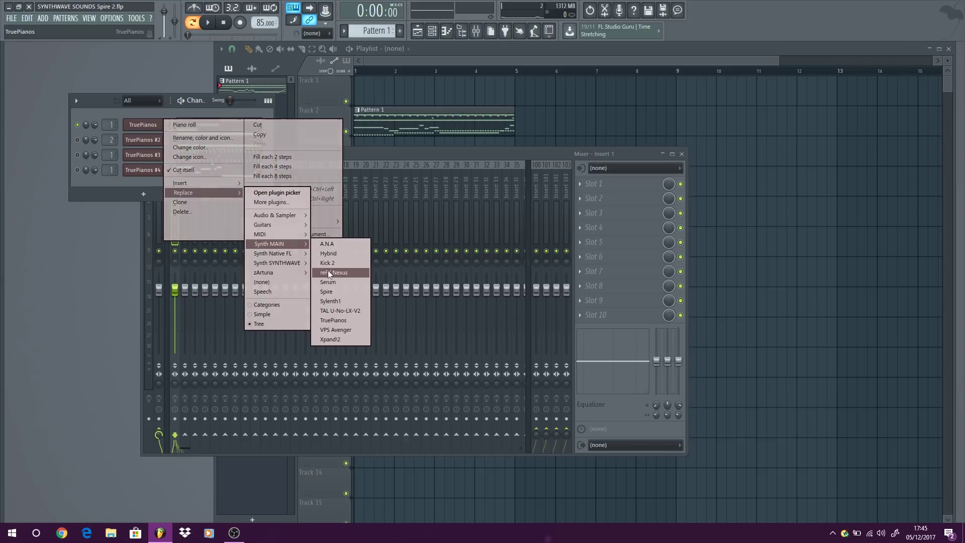
left_click(344, 294)
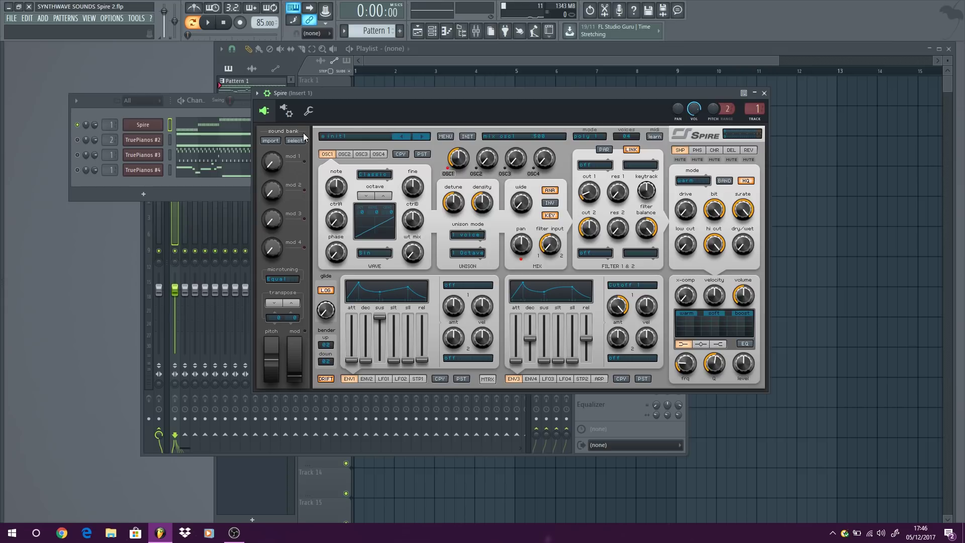
Step: Enable Use fixed size buffers in Spire's Processing settings, accepting the latency warning, and return to the synth
left_click(286, 111)
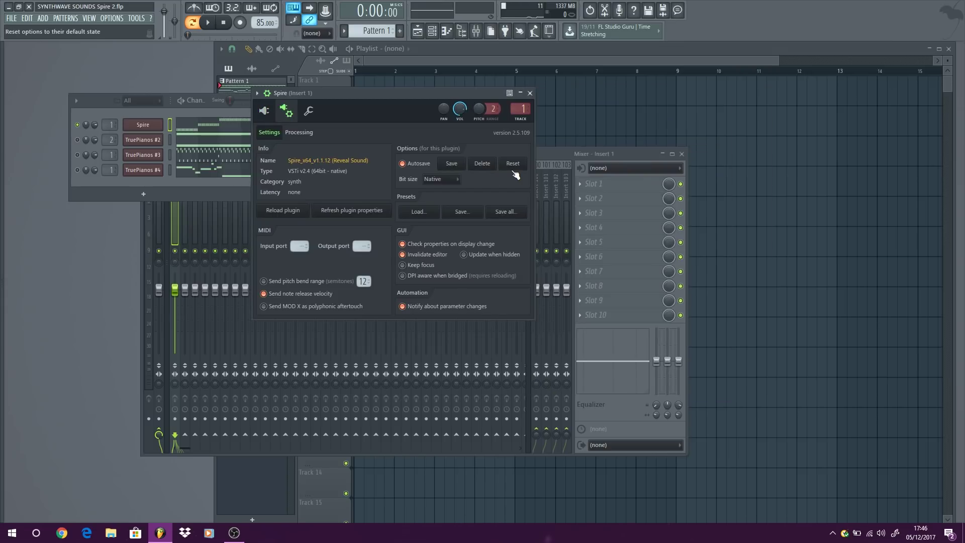
left_click(304, 133)
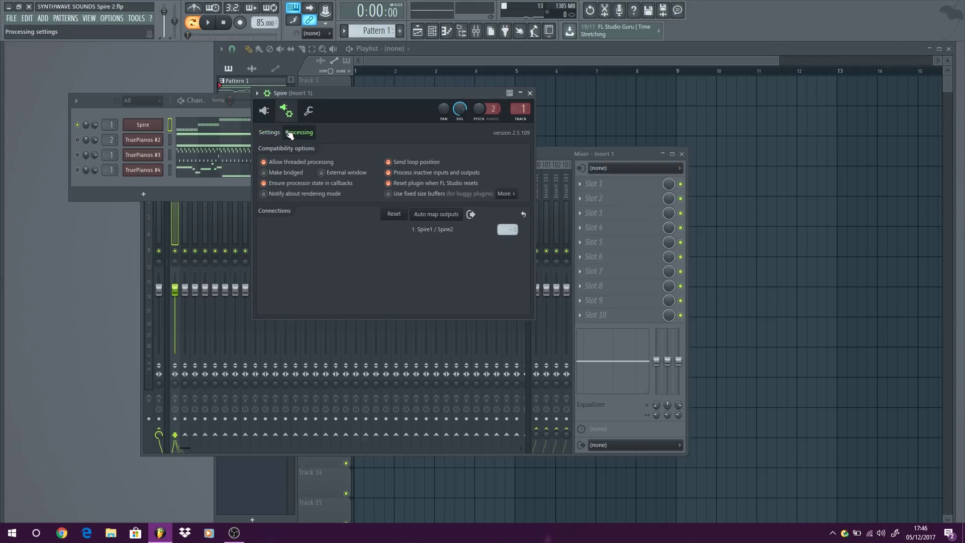
left_click(401, 195)
left_click(564, 324)
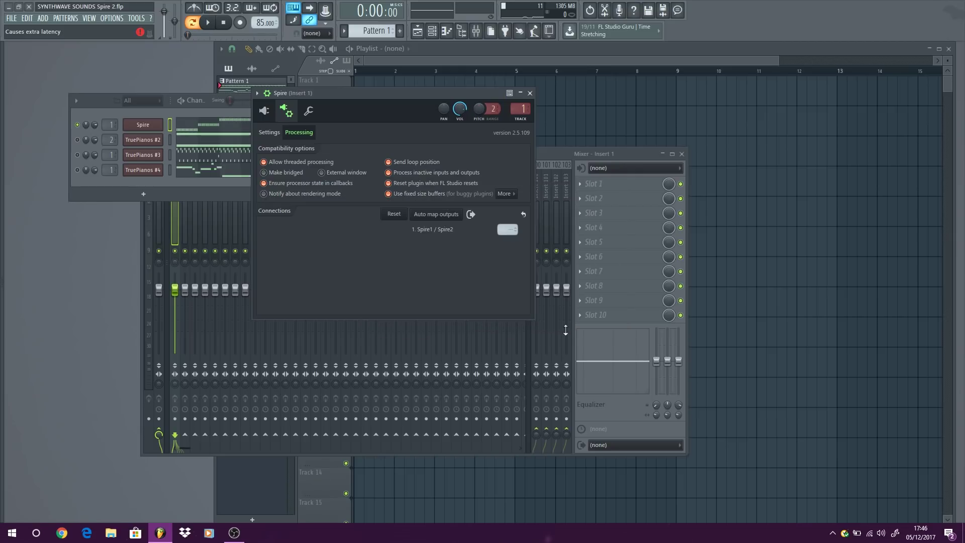
left_click(264, 111)
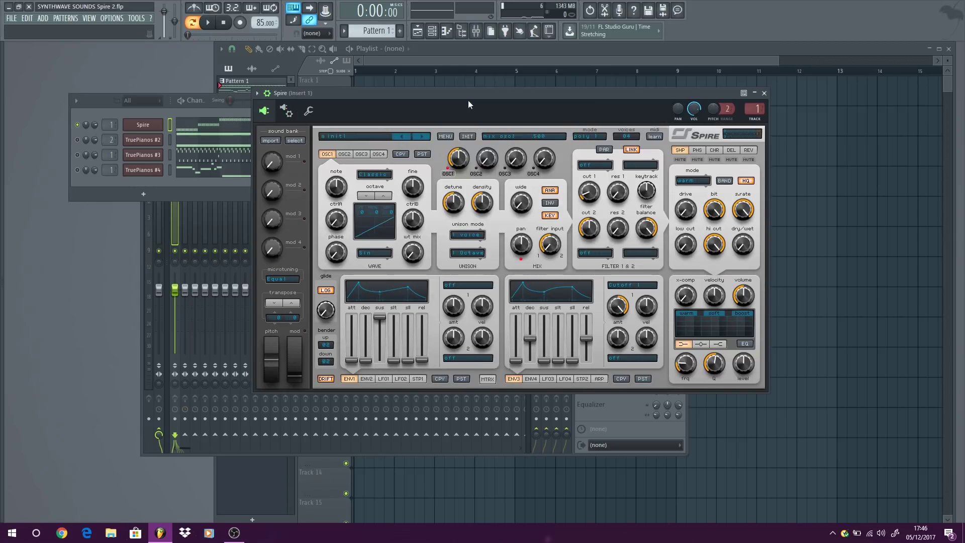
Step: Turn Spire oscillator 1's mix to full and drop it to -2 octaves, auditioning the result
left_click_drag(473, 91, 409, 104)
key("space")
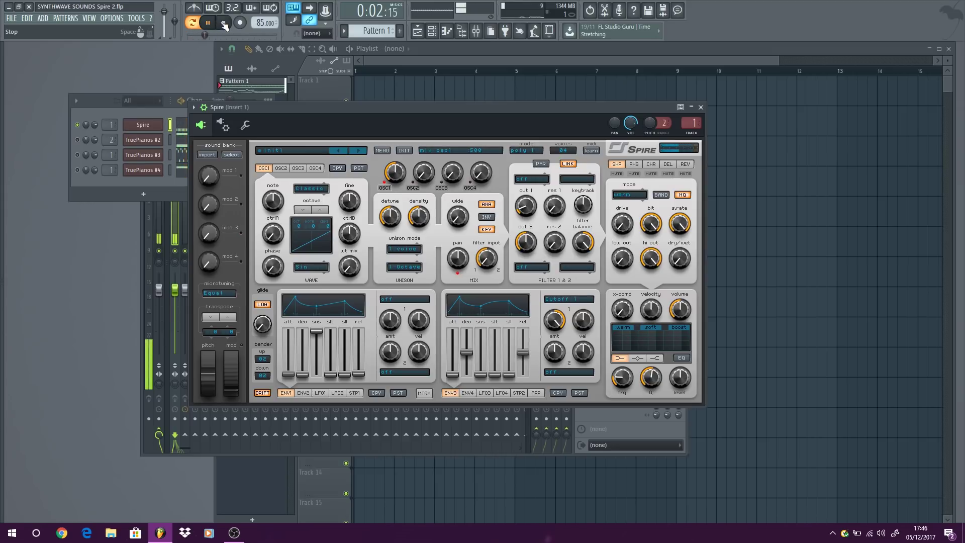
key("space")
left_click(281, 169)
left_click(299, 169)
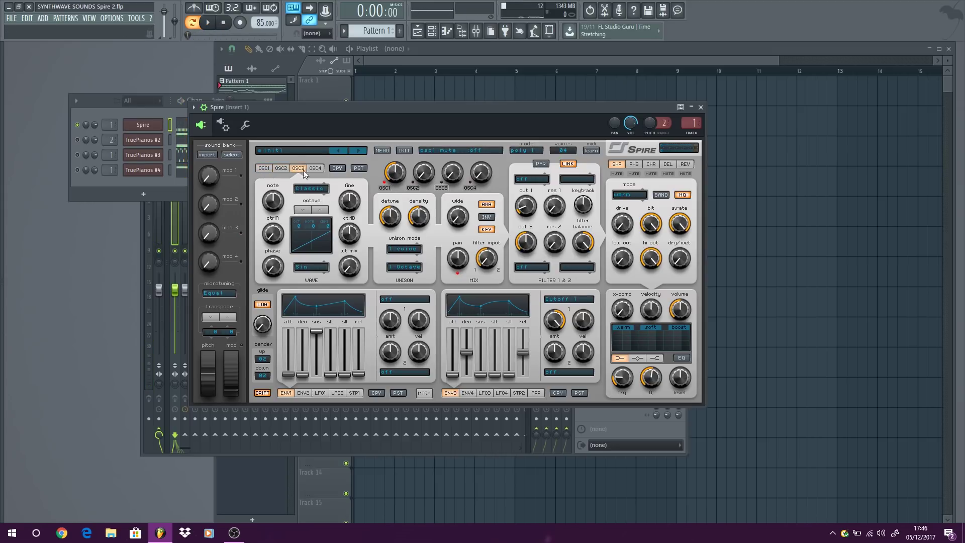
left_click(262, 168)
left_click_drag(397, 183, 393, 61)
left_click(303, 209)
left_click(303, 210)
left_click(208, 22)
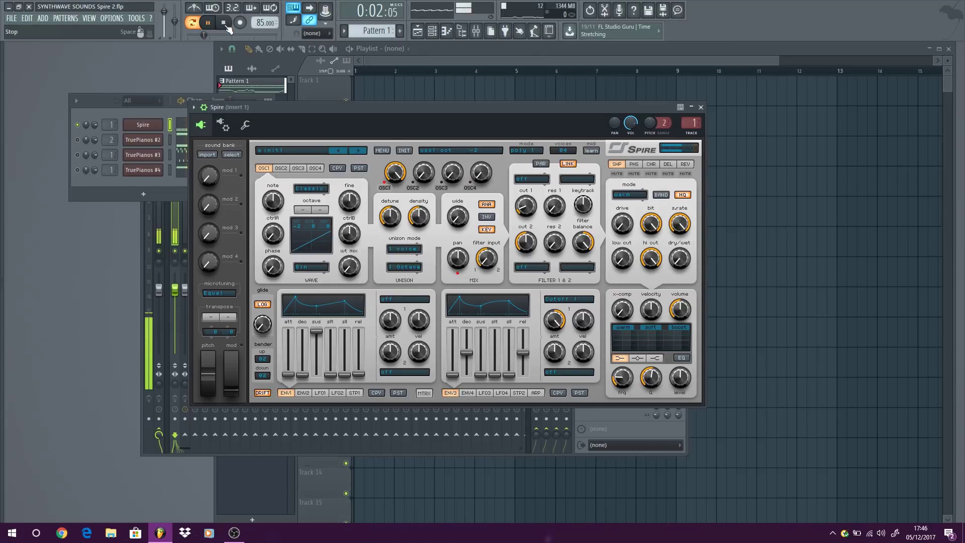
left_click(227, 27)
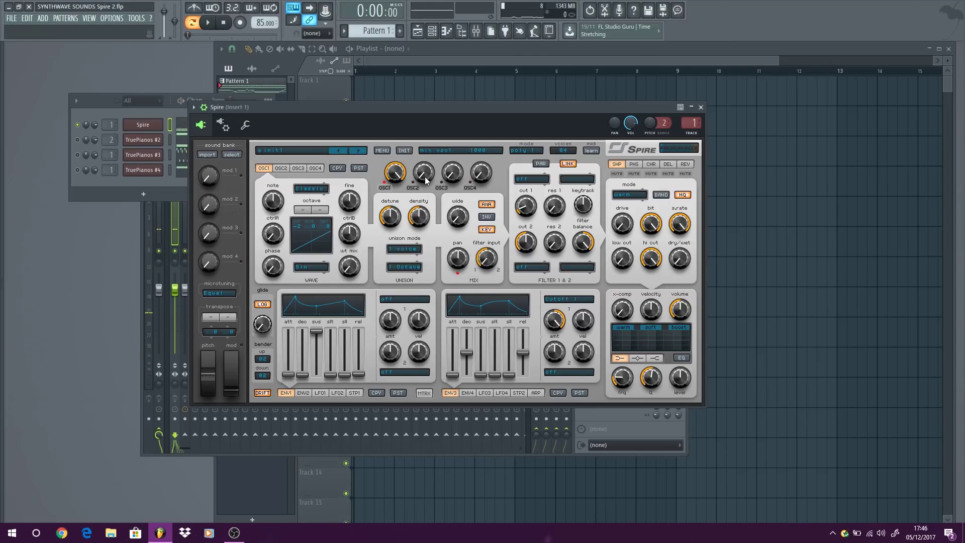
Step: Turn oscillator 2's mix to full and drop it to -2 octaves
left_click_drag(425, 176, 421, 14)
left_click(281, 169)
left_click(304, 210)
left_click(304, 210)
Step: Set oscillator 1's unison mode to 8 voices and audition the thicker sound
left_click(401, 250)
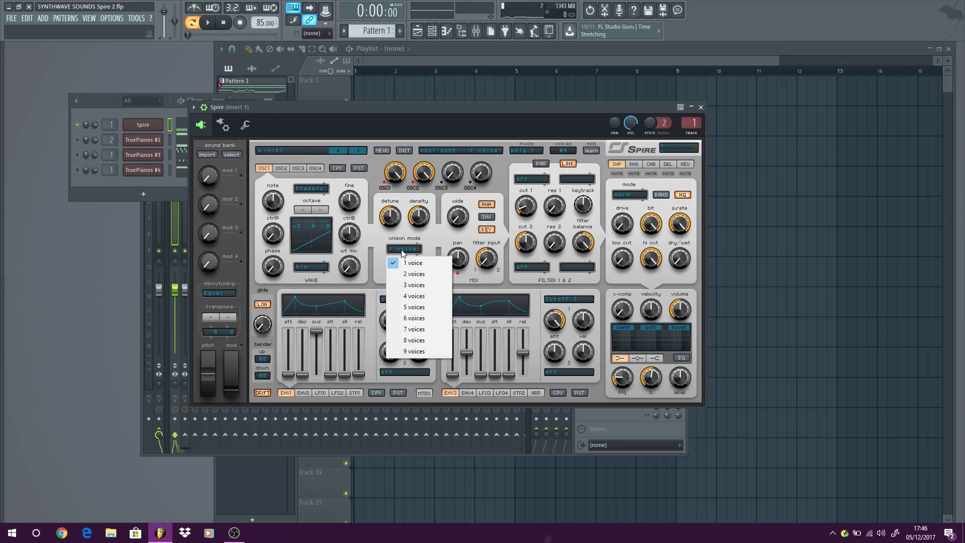
left_click(431, 340)
left_click(208, 22)
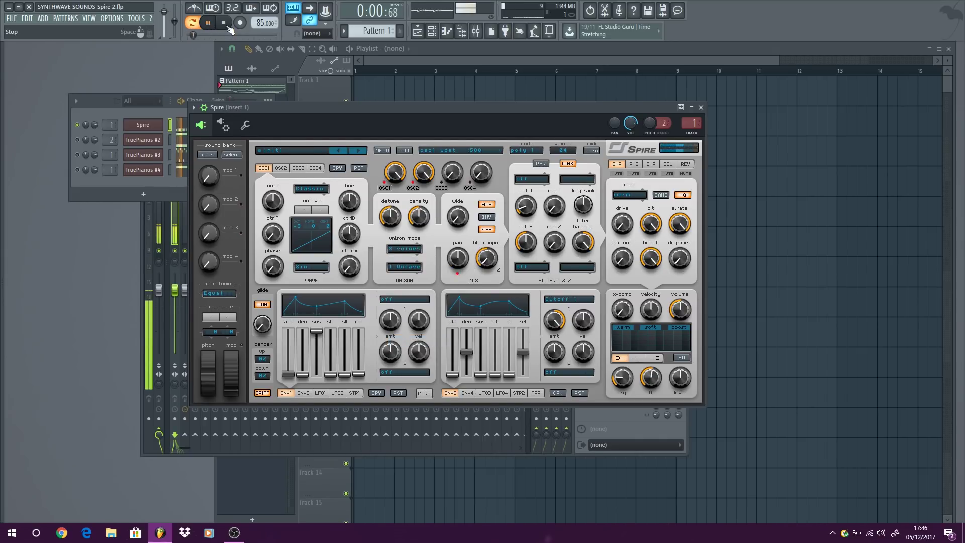
left_click(224, 24)
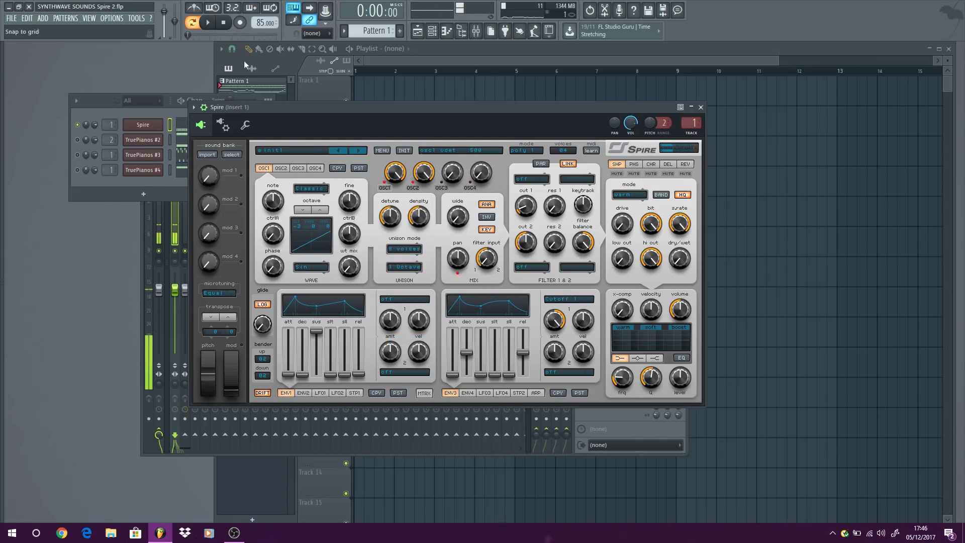
left_click(282, 167)
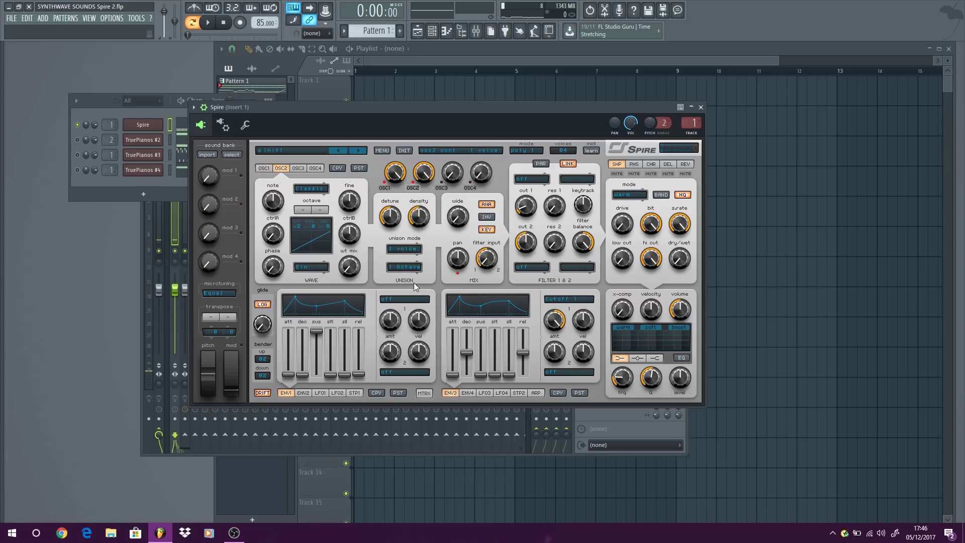
left_click(403, 250)
left_click(421, 340)
left_click(207, 22)
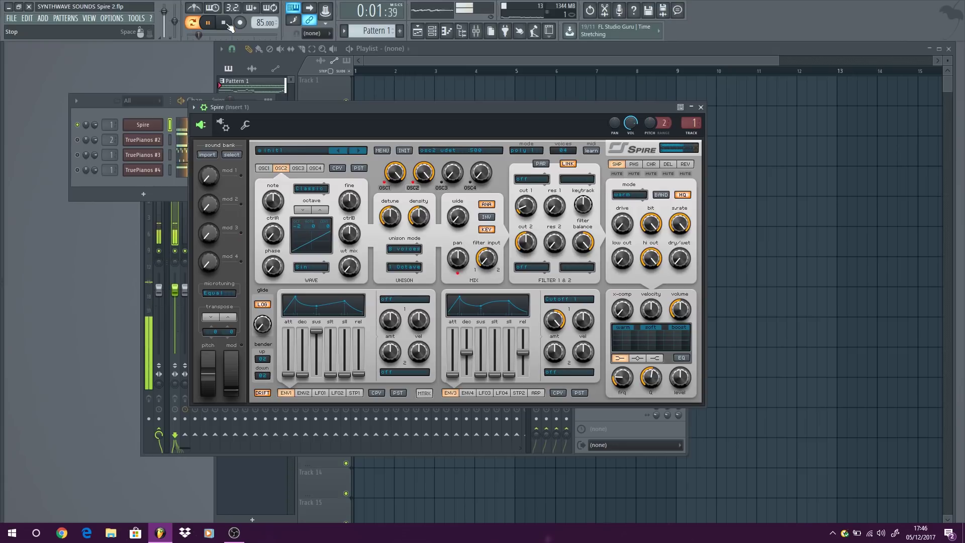
left_click(226, 24)
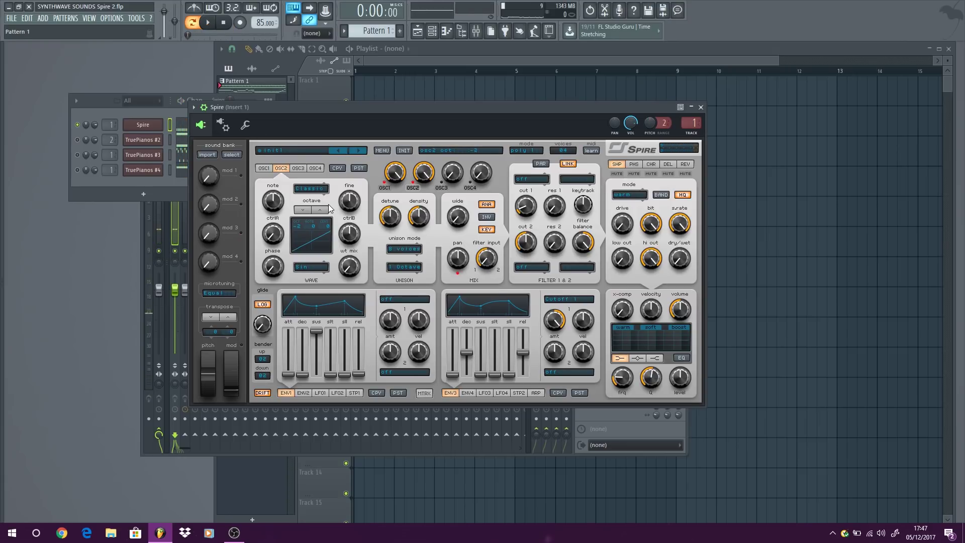
mouse_move(346, 207)
left_mouse_down()
mouse_move(346, 198)
mouse_move(350, 205)
left_mouse_up()
left_click(264, 168)
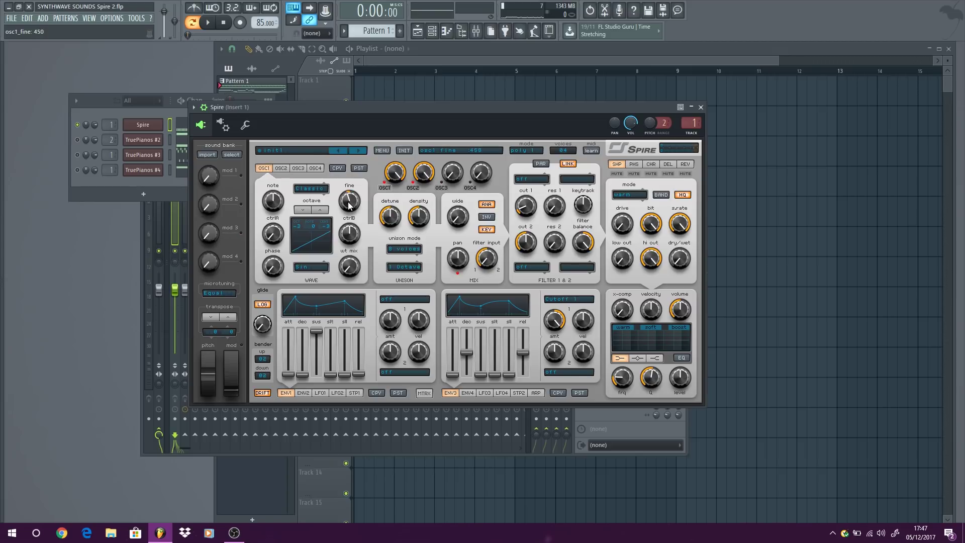
left_click(208, 22)
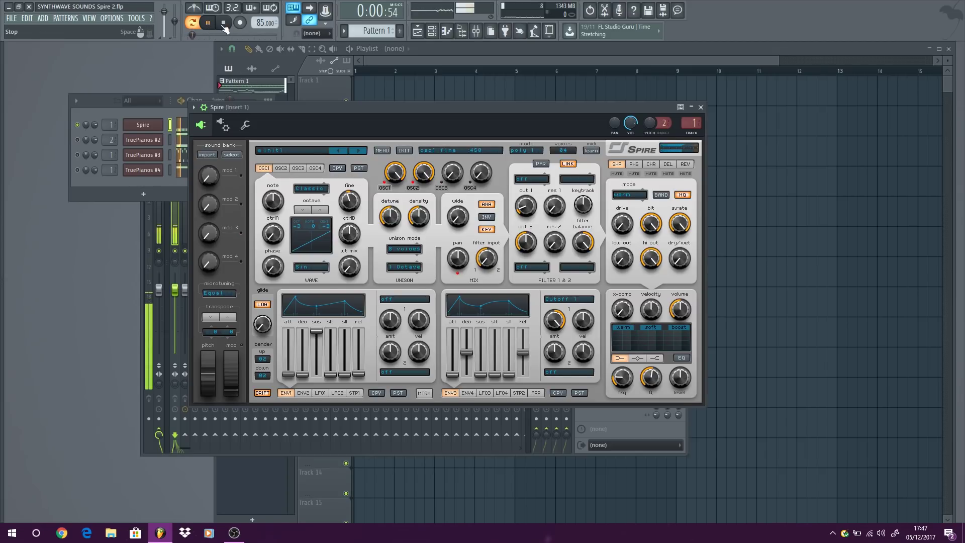
left_click(224, 25)
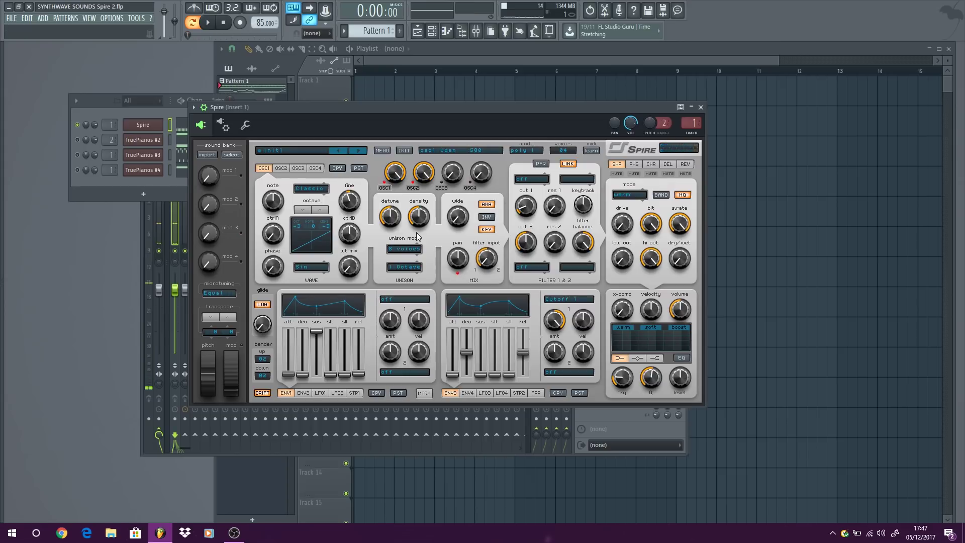
left_click(205, 22)
left_click_drag(390, 217, 370, 234)
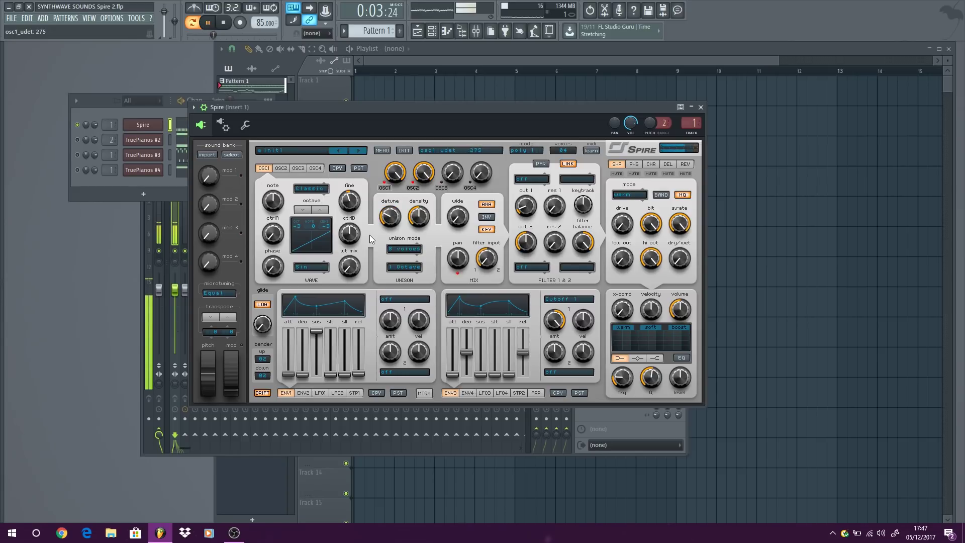
left_click(281, 168)
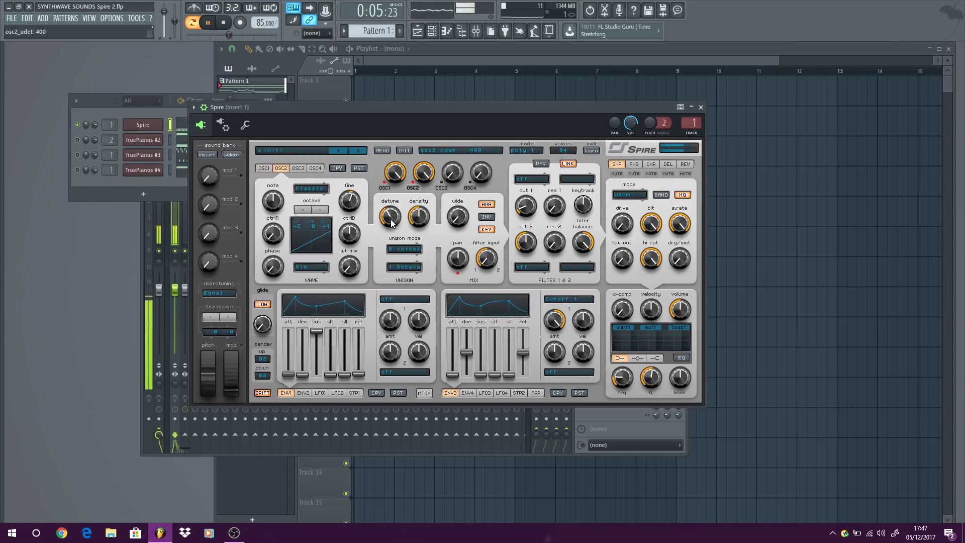
key("space")
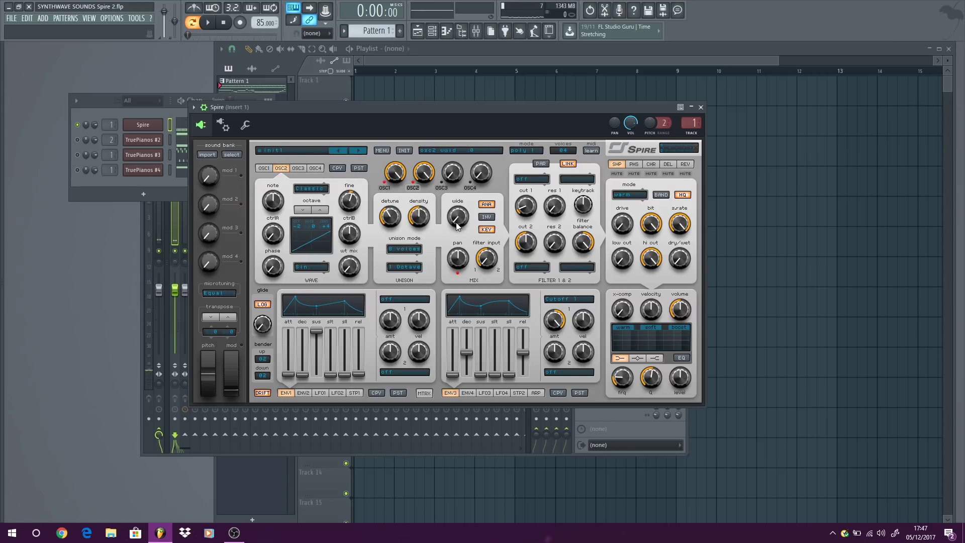
key("space")
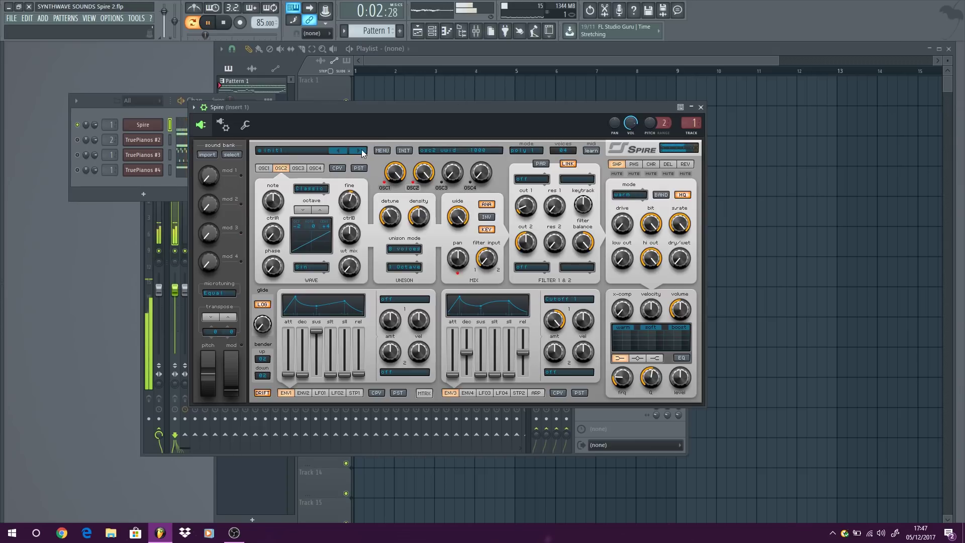
key("space")
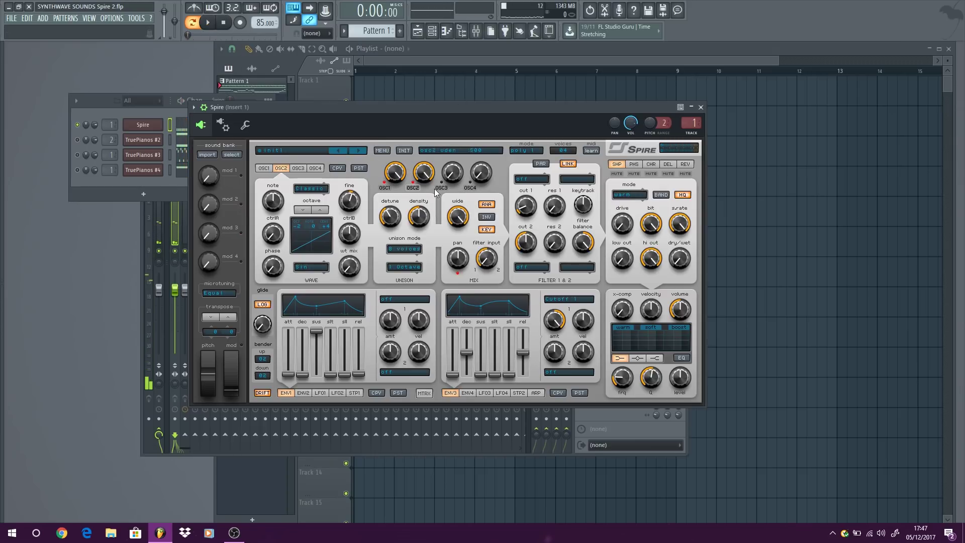
left_click(207, 22)
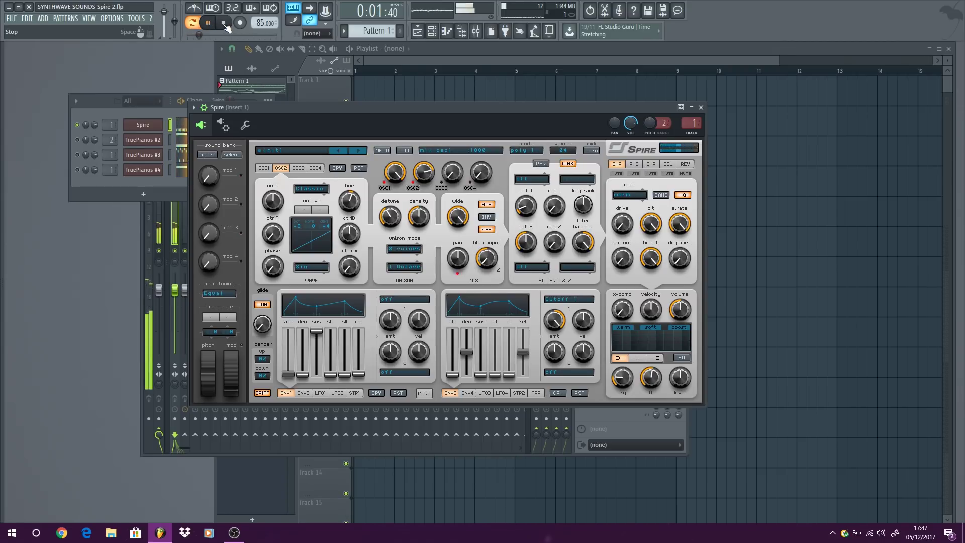
left_click(225, 24)
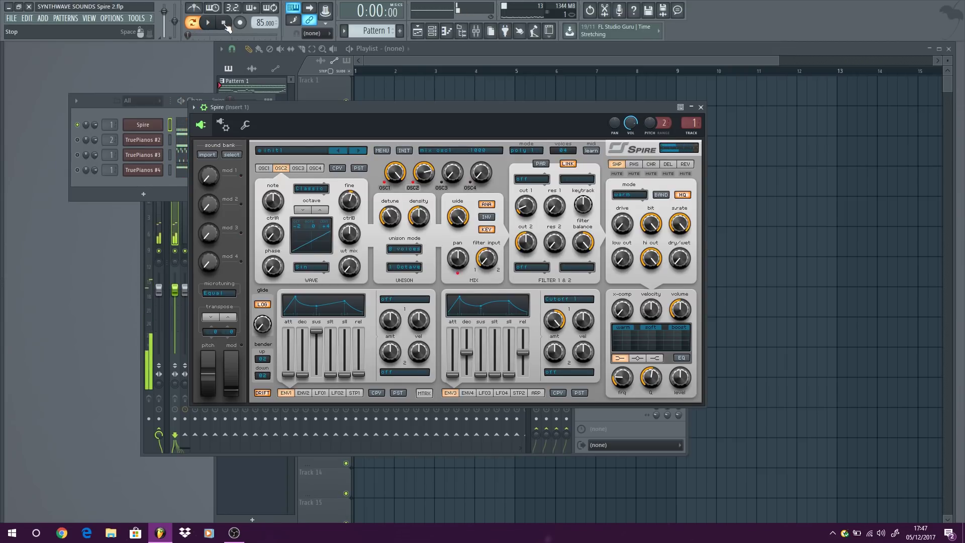
Step: Switch on Spire's EQ, raise the low-shelf level, select the high band, and audition it
left_click(676, 360)
left_click_drag(681, 381, 682, 365)
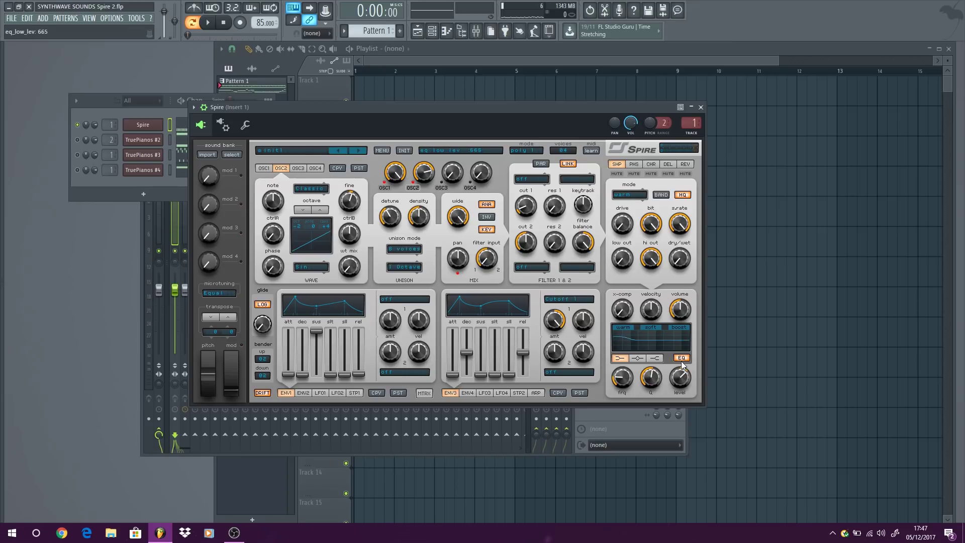
left_click(655, 358)
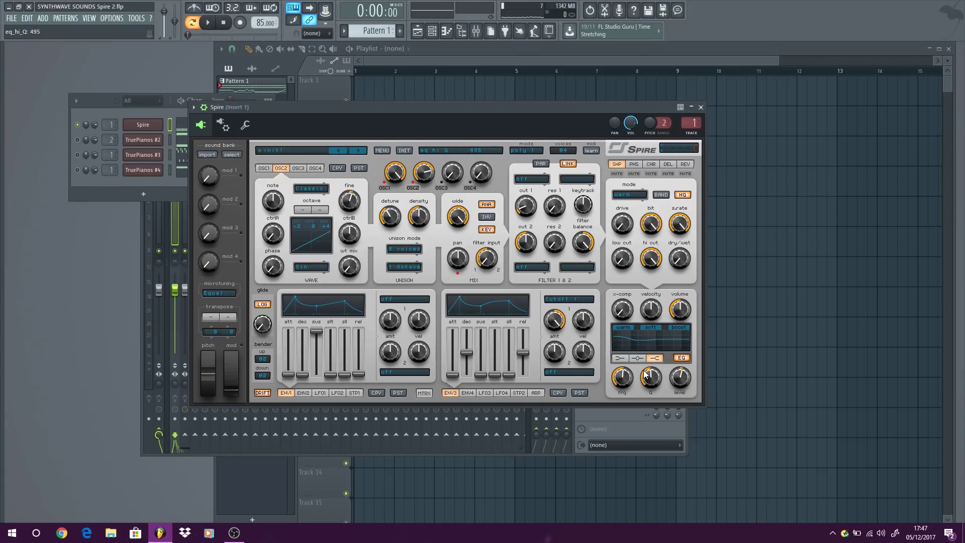
key("space")
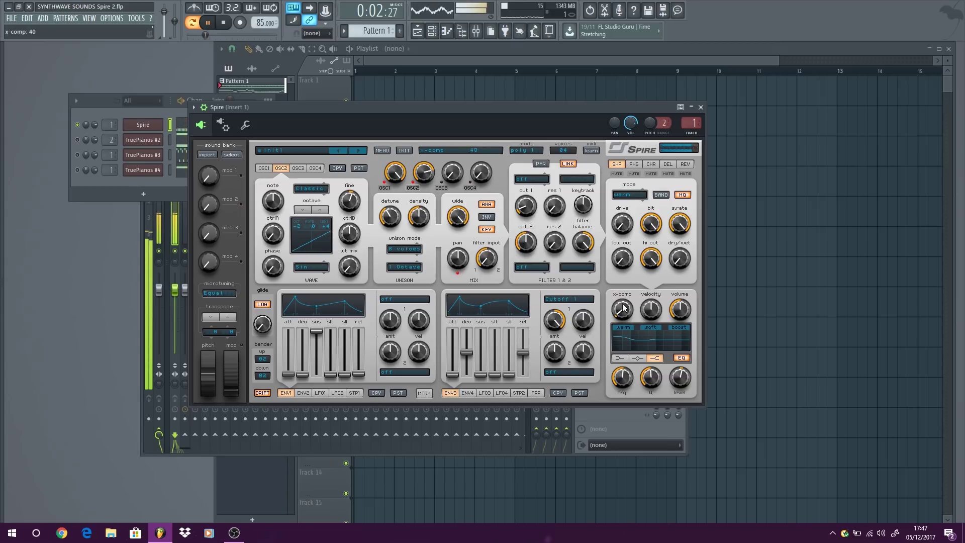
left_click(229, 26)
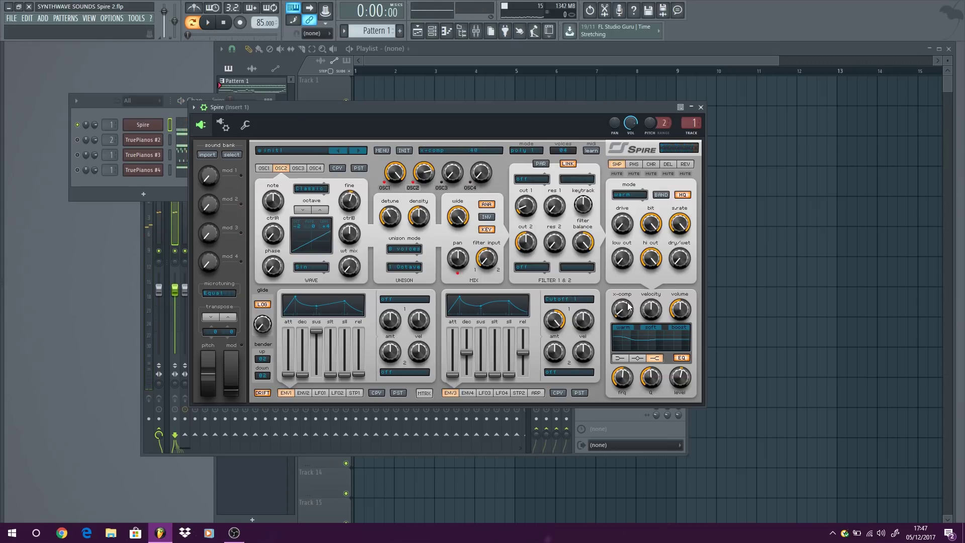
left_click(208, 22)
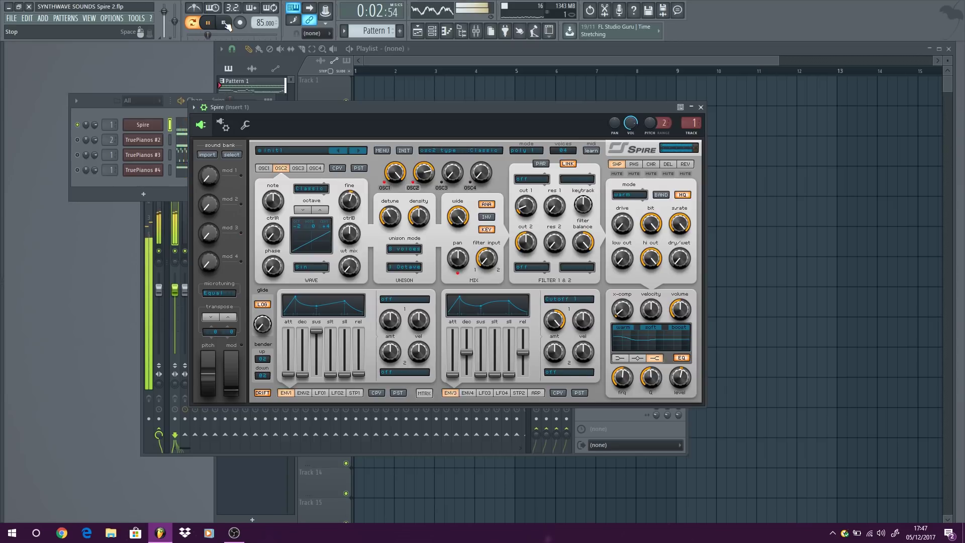
left_click(225, 24)
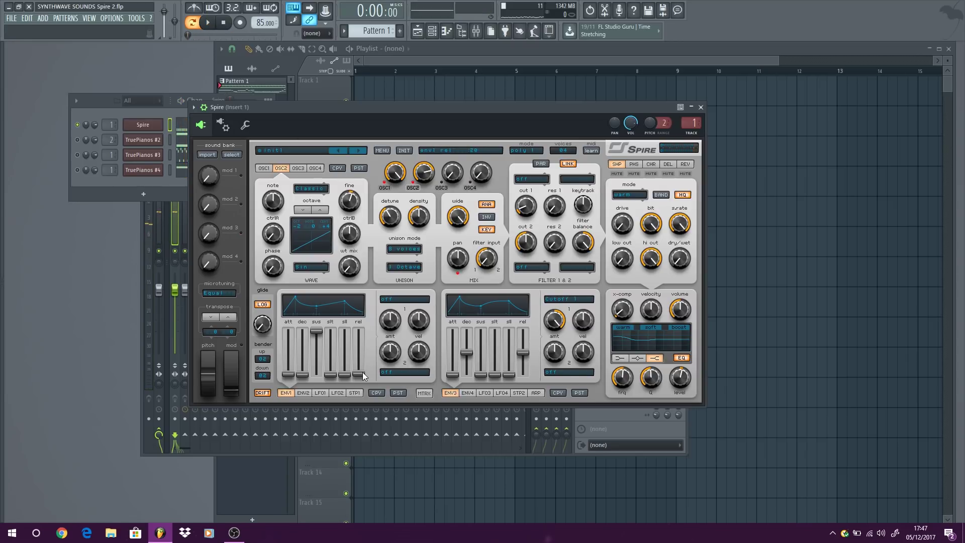
Step: Set envelope 1's release to 322 while the pattern plays
scroll(363, 372, "up", 3)
scroll(366, 358, "up", 5)
left_click(207, 26)
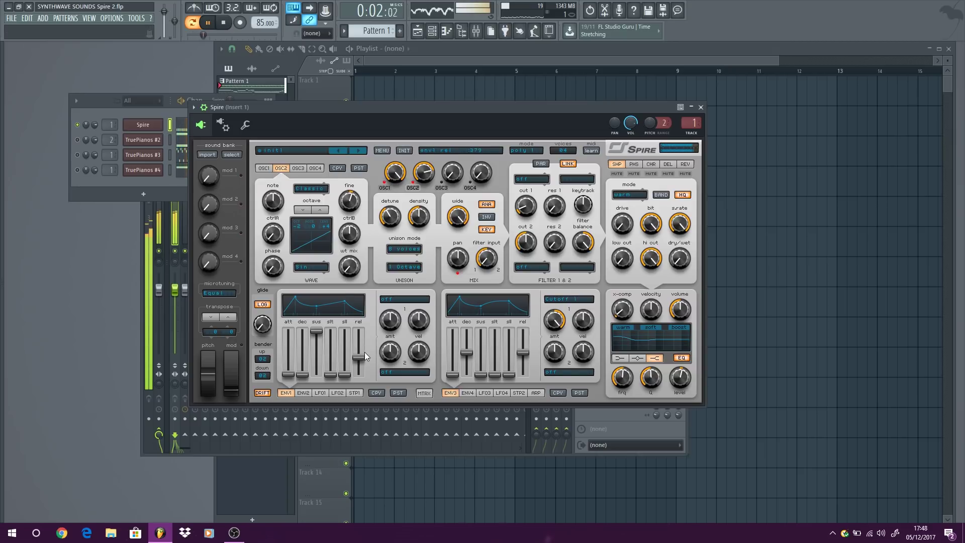
left_click_drag(365, 354, 363, 359)
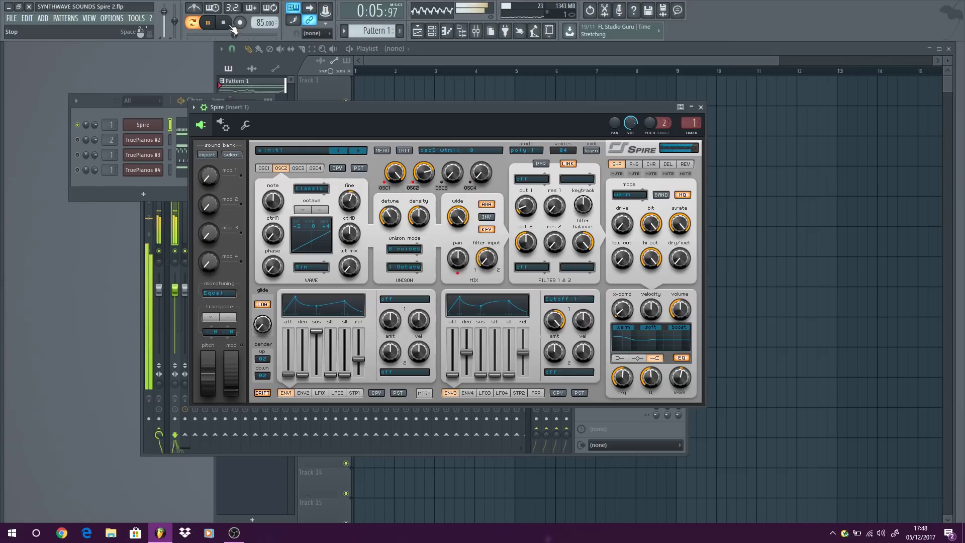
left_click(232, 28)
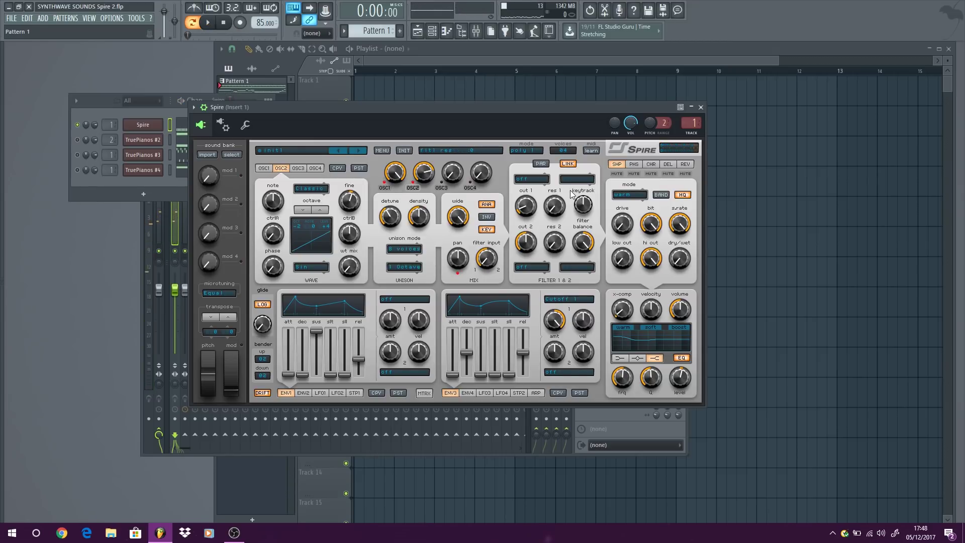
Step: Set Filter 1's type to Perfecto and raise Cut 1 to 205 during playback
left_click(536, 182)
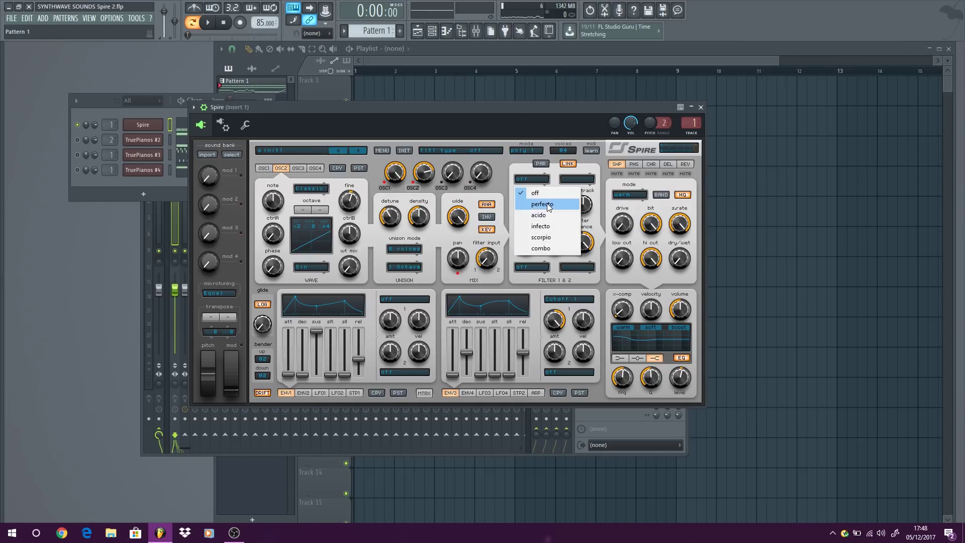
left_click(548, 205)
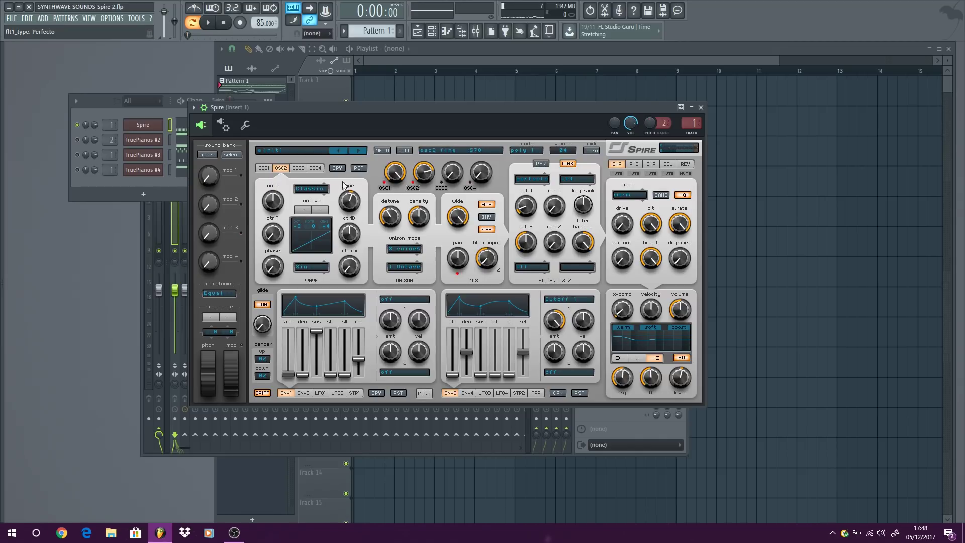
left_click(208, 23)
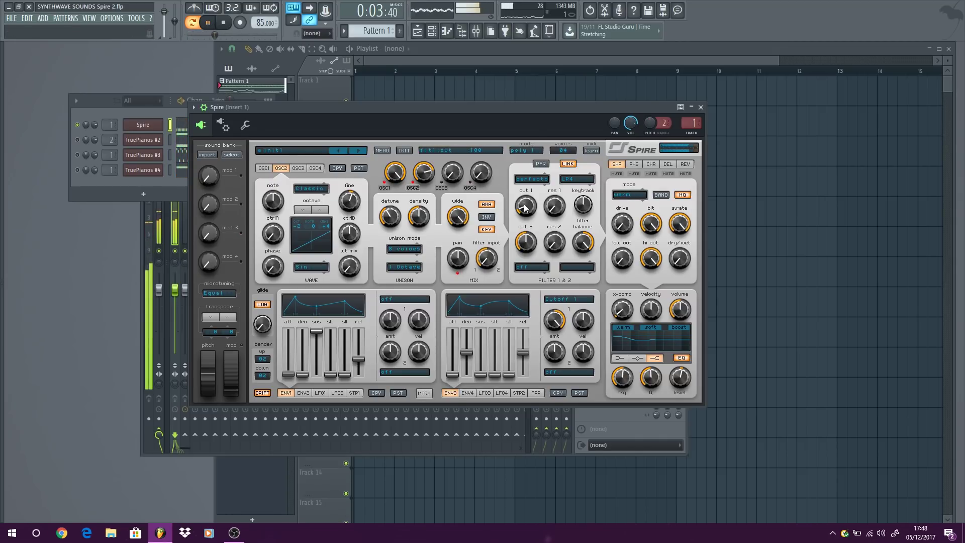
scroll(524, 205, "up", 5)
left_click_drag(524, 205, 524, 193)
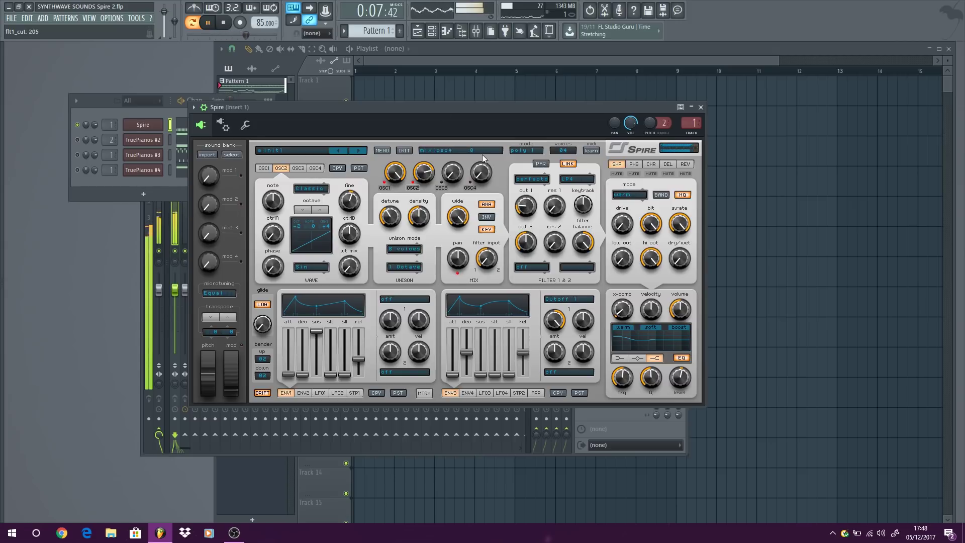
left_click(223, 22)
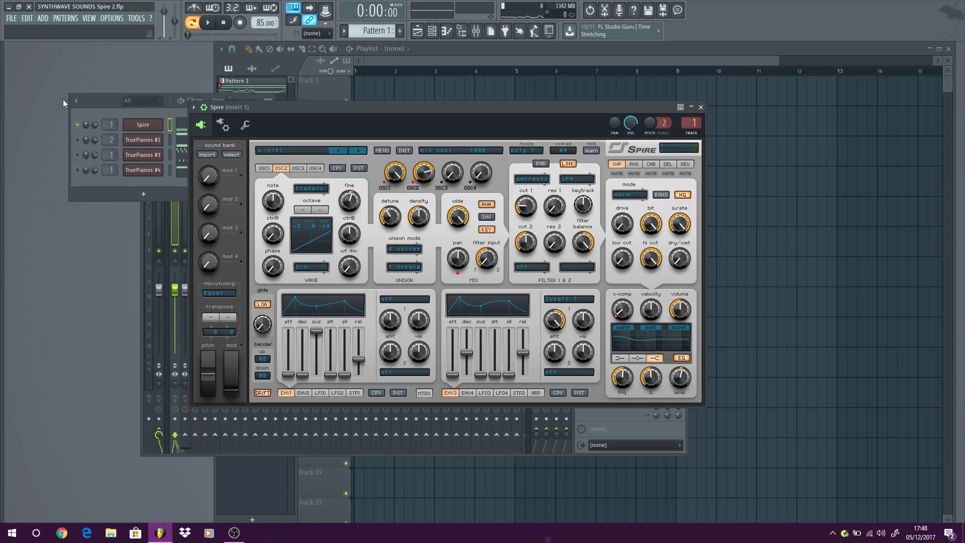
Step: Replace the TruePianos #2 channel with a Spire instance
right_click(77, 140)
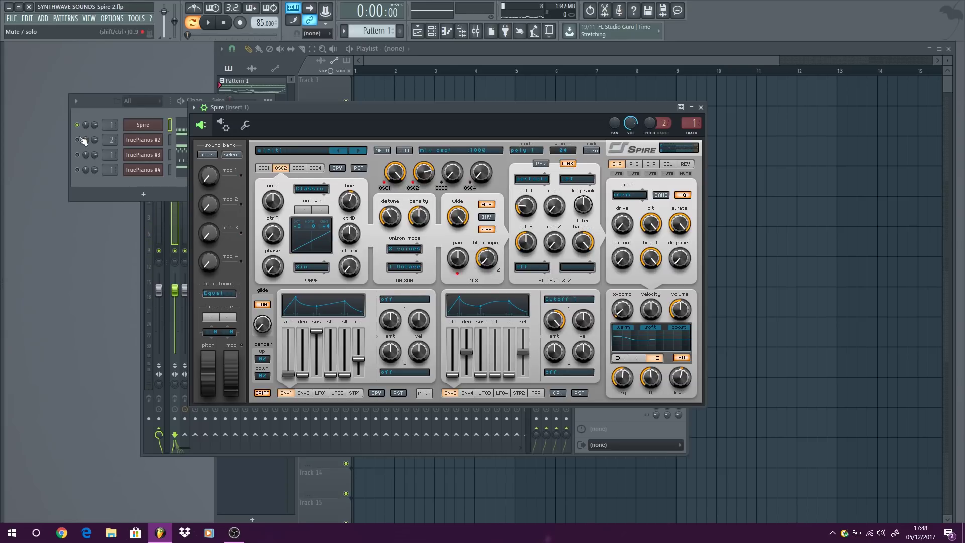
right_click(164, 143)
mouse_move(216, 208)
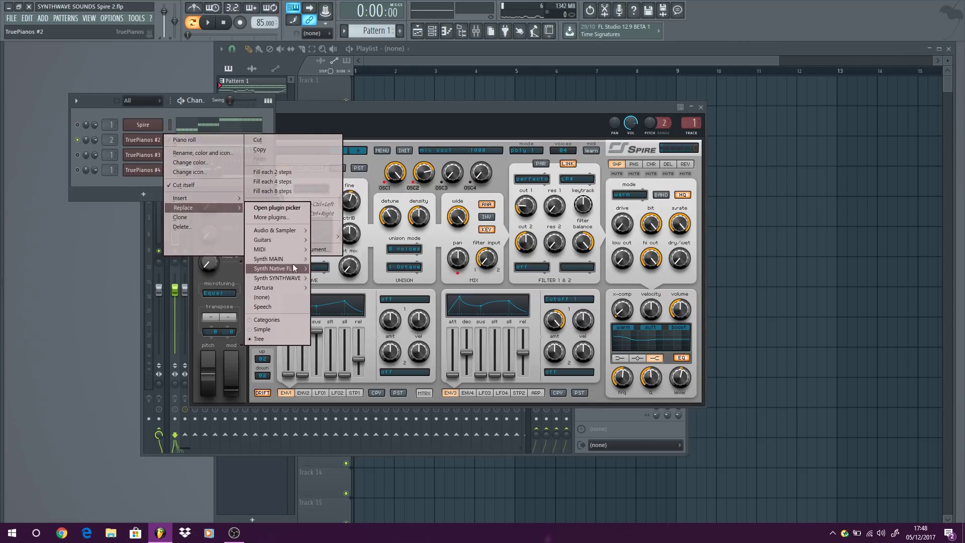
mouse_move(291, 259)
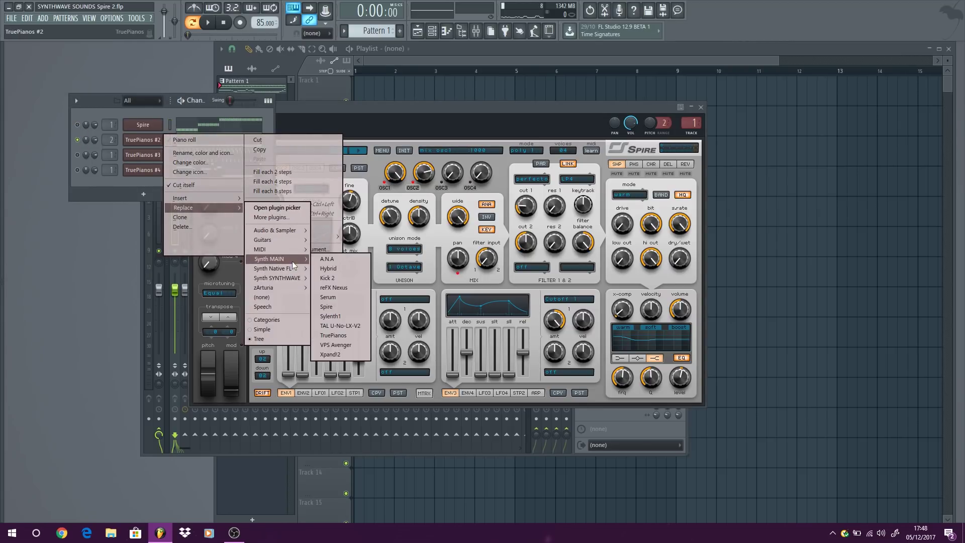
left_click(345, 308)
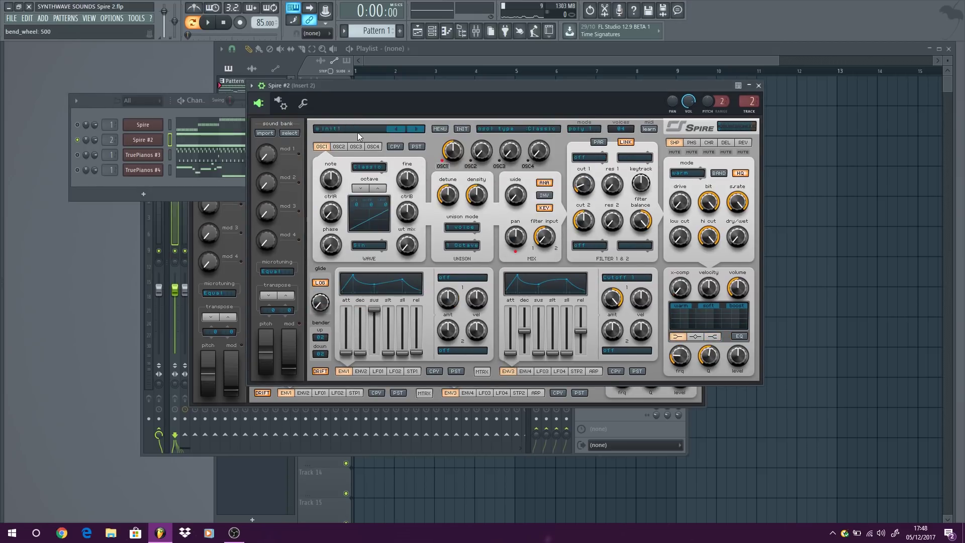
Step: Enable fixed size buffers for Spire #2, close its window, and audition the pattern
left_click(289, 105)
left_click(294, 124)
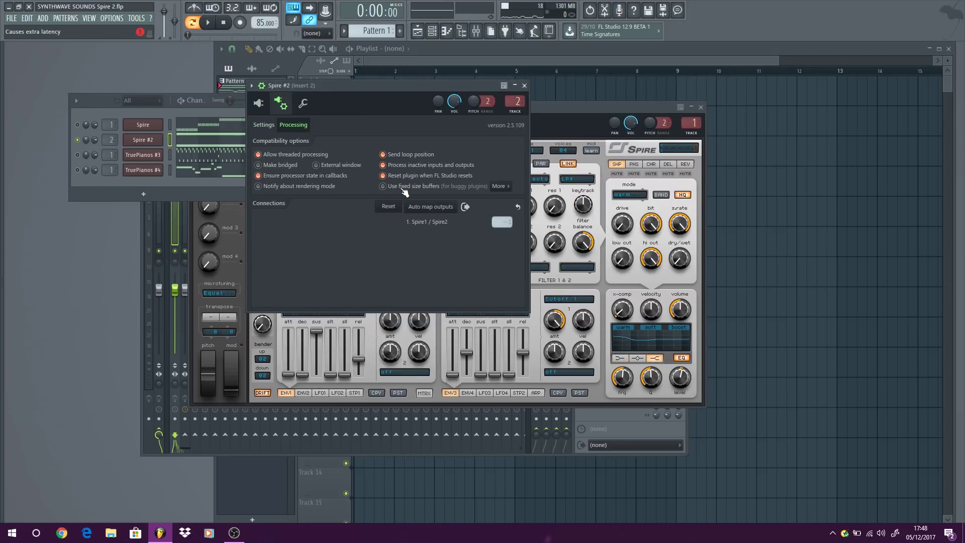
left_click(383, 186)
left_click(566, 327)
left_click(280, 103)
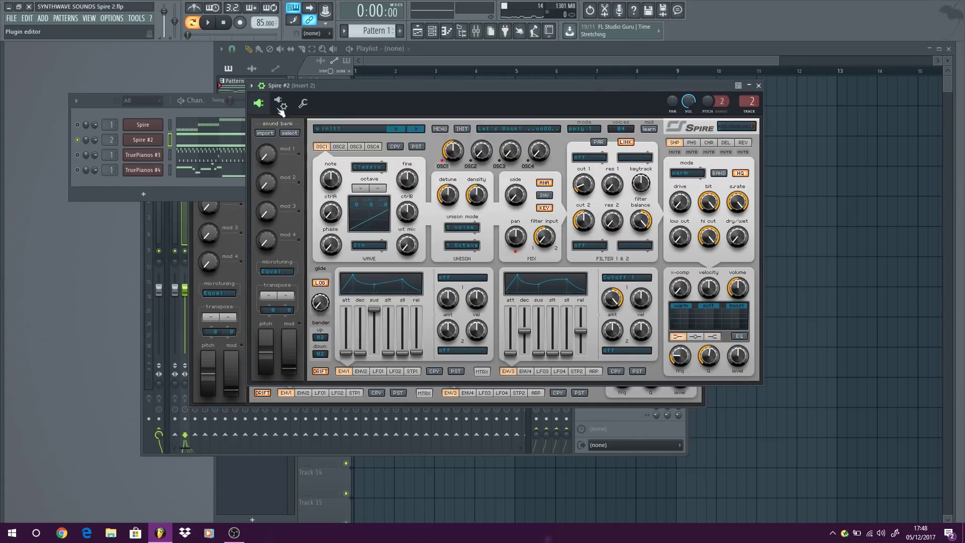
left_click(764, 88)
left_click(207, 22)
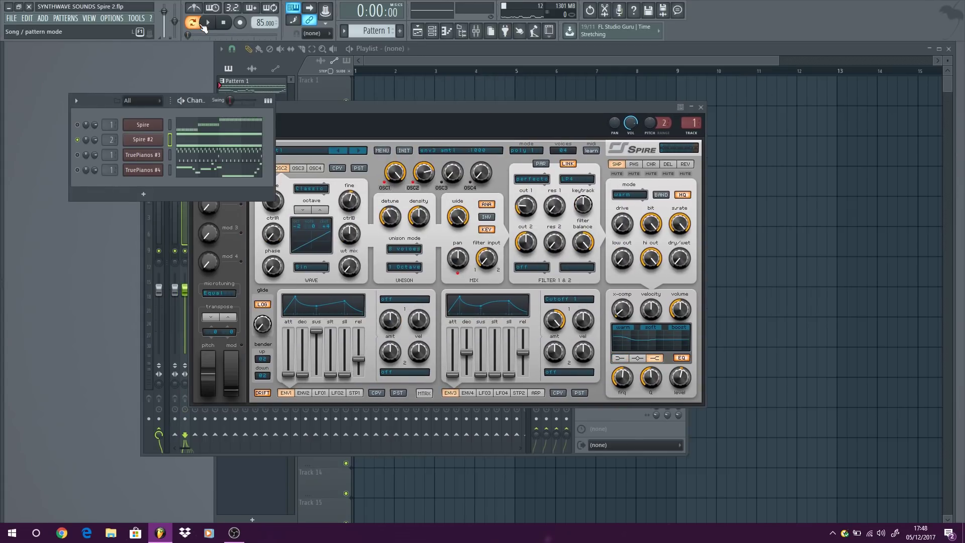
left_click(224, 22)
Step: Reopen Spire #2's editor and set oscillator 1's unison to 8 voices, auditioning it
left_click_drag(411, 104, 450, 113)
left_click(150, 141)
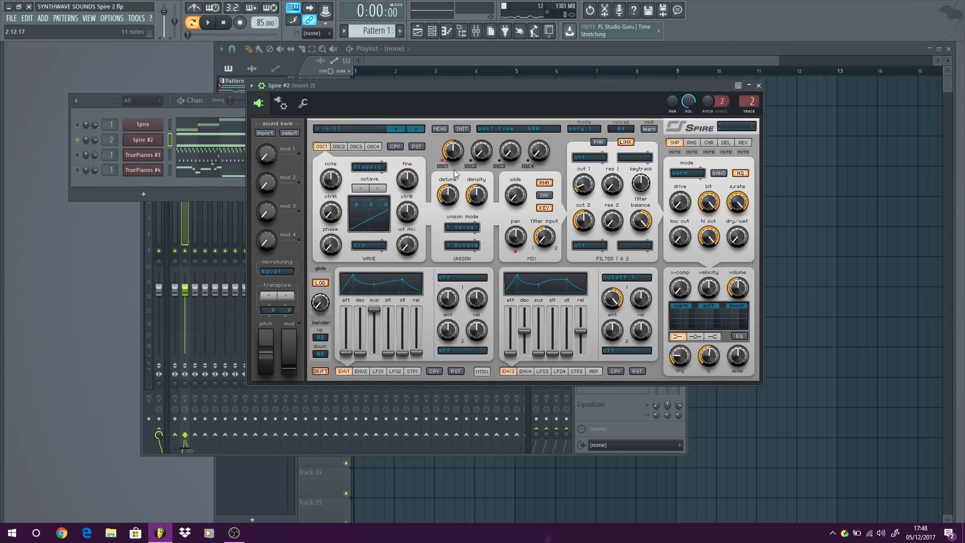
left_click(469, 227)
left_click(472, 318)
left_click(208, 22)
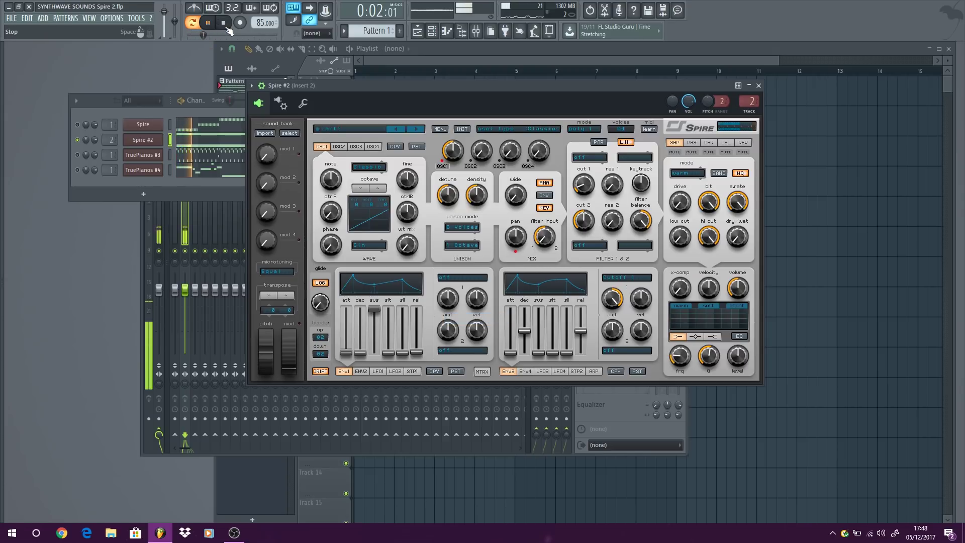
key("space")
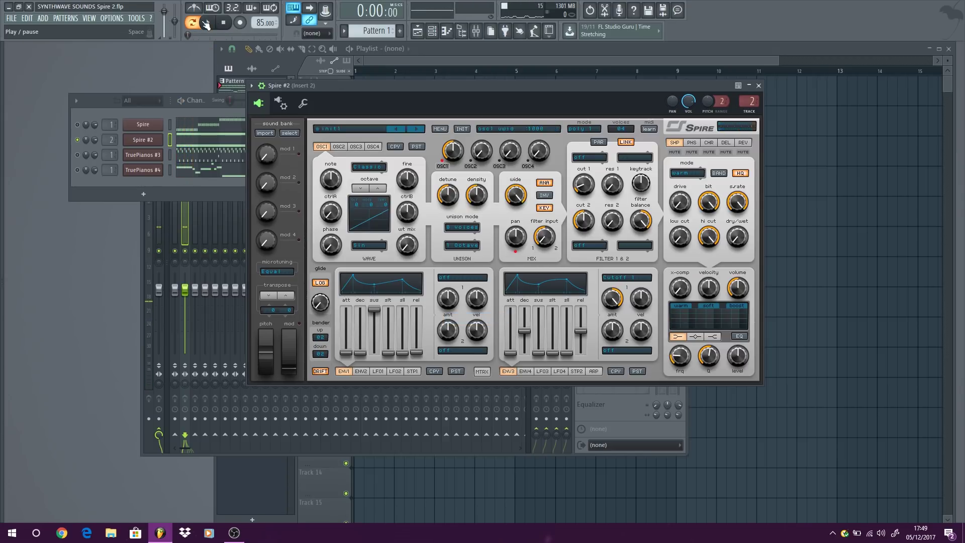
left_click(206, 22)
key("space")
Step: Lengthen Spire #2's envelope 1 release, briefly trying oscillator 1 an octave lower during playback
left_click_drag(417, 352, 418, 338)
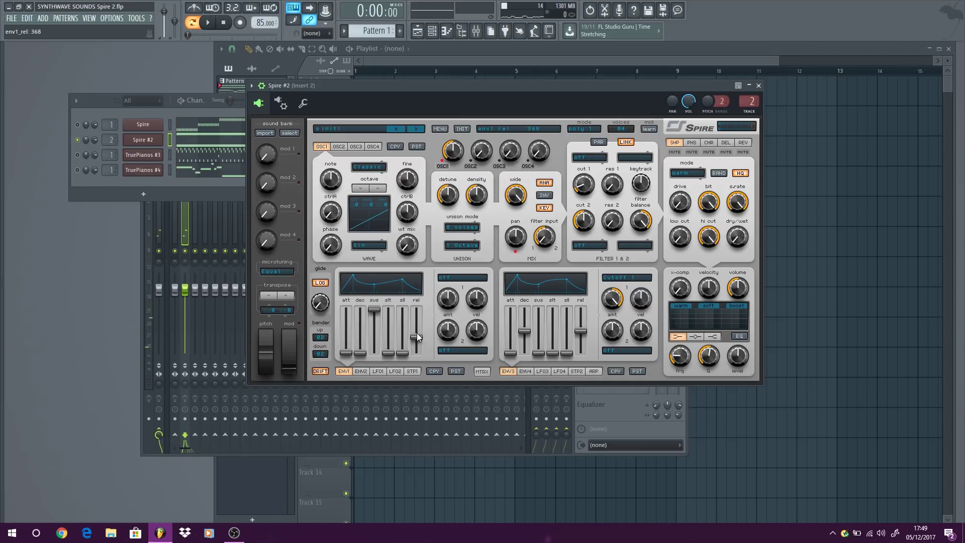
left_click(207, 22)
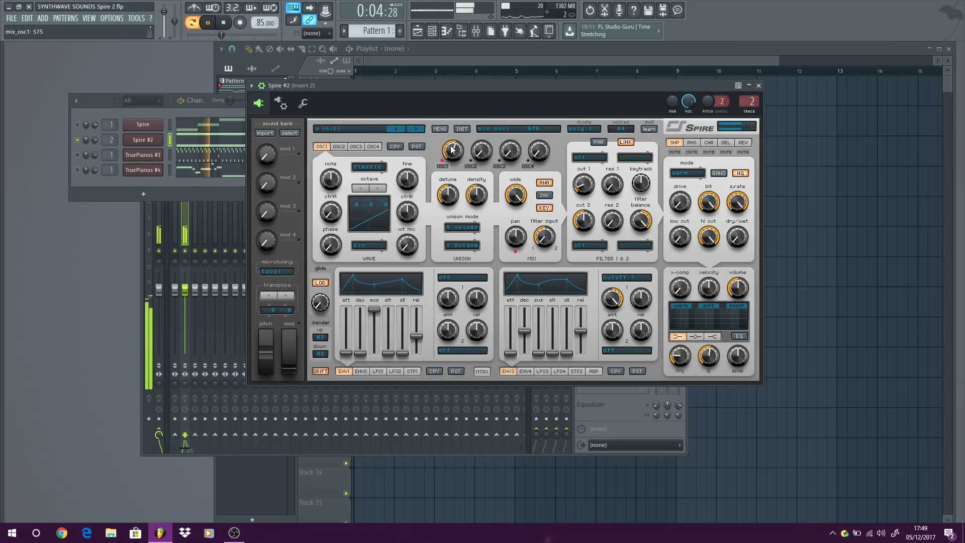
left_click(360, 189)
left_click(377, 188)
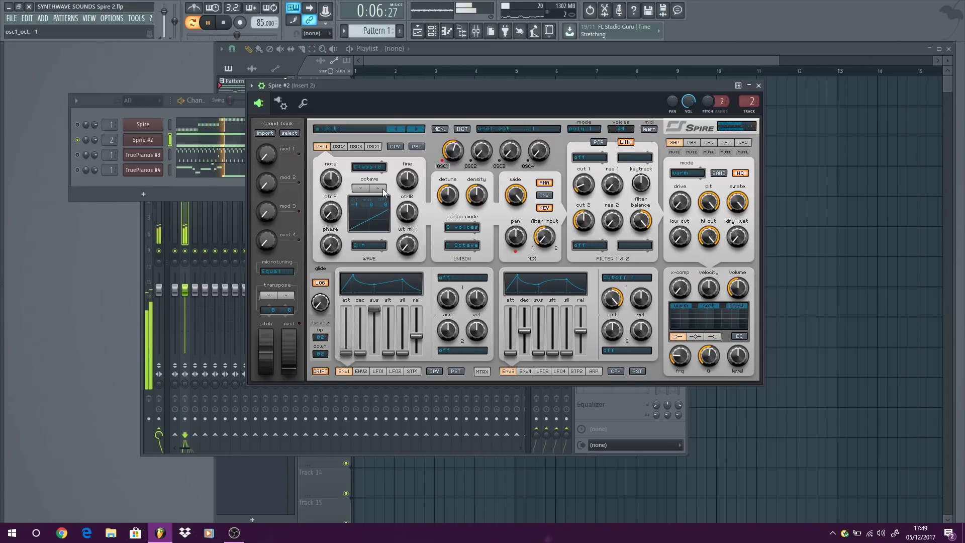
left_click(225, 23)
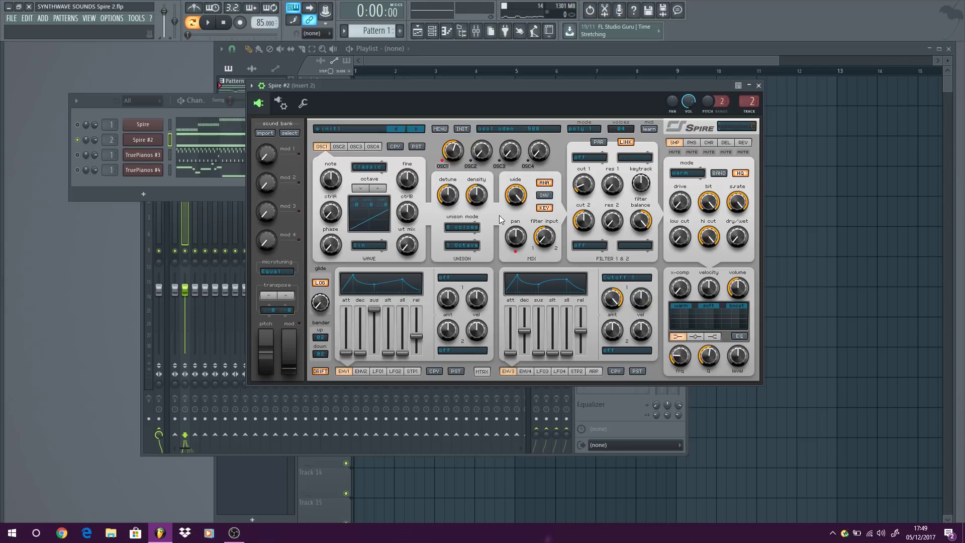
Step: Route LFO1 to Osc1 Pitch, sync it at 1/4, and set its amount near 630 while playing
left_click(379, 371)
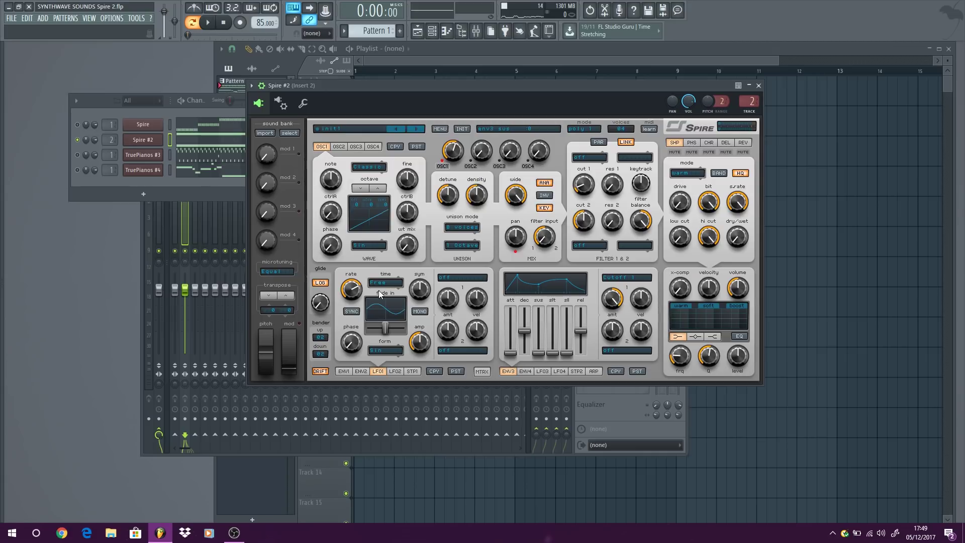
left_click(464, 278)
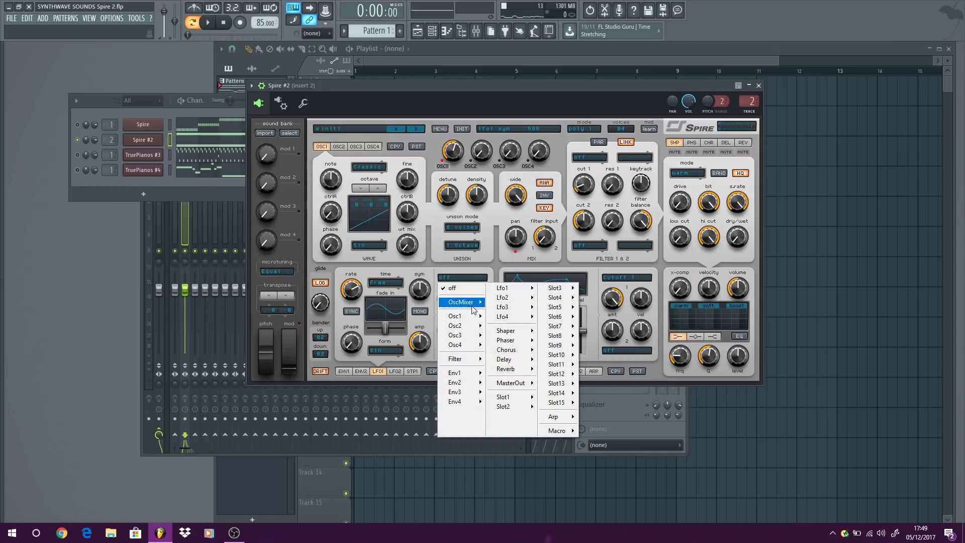
mouse_move(474, 316)
left_click(515, 317)
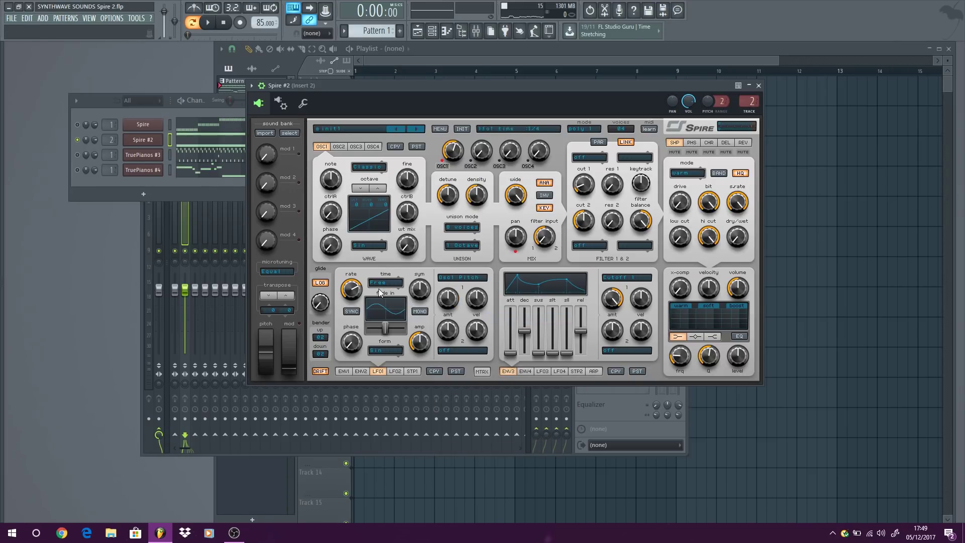
left_click(352, 312)
left_click_drag(446, 307, 448, 285)
key("space")
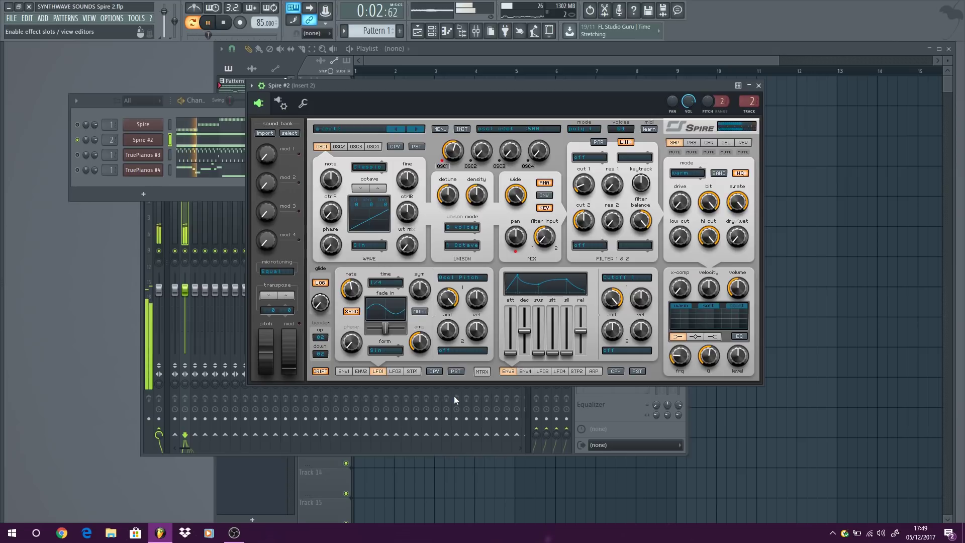
left_click_drag(441, 303, 443, 337)
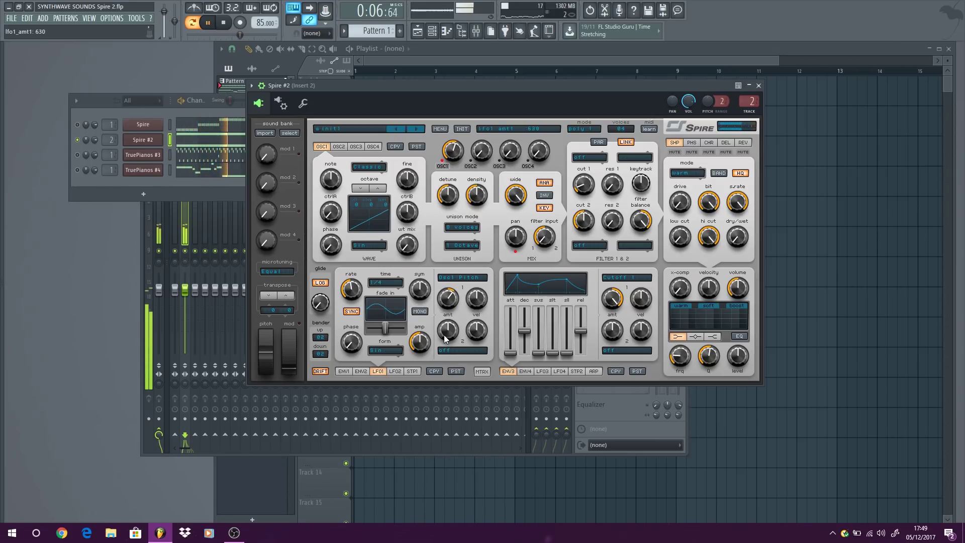
Step: Set Spire #2's reverb wet to 295 and delay wet to 310, then play the song
key("space")
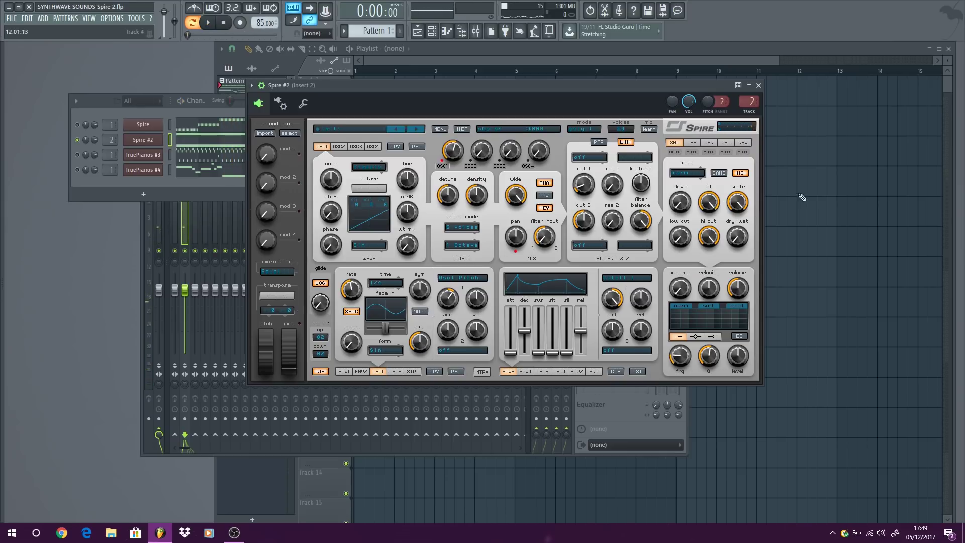
left_click(742, 143)
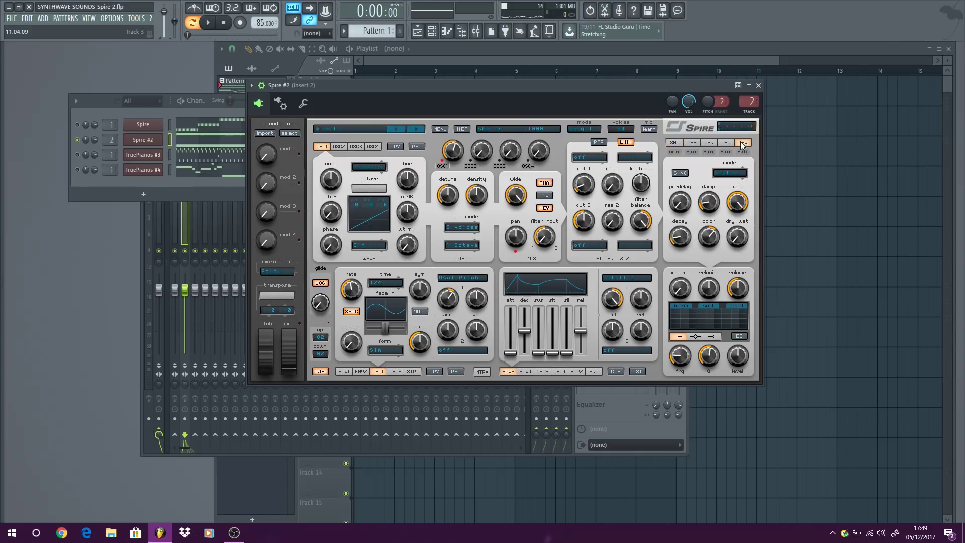
mouse_move(747, 244)
left_mouse_down()
mouse_move(747, 212)
mouse_move(732, 240)
left_mouse_up()
left_click(729, 142)
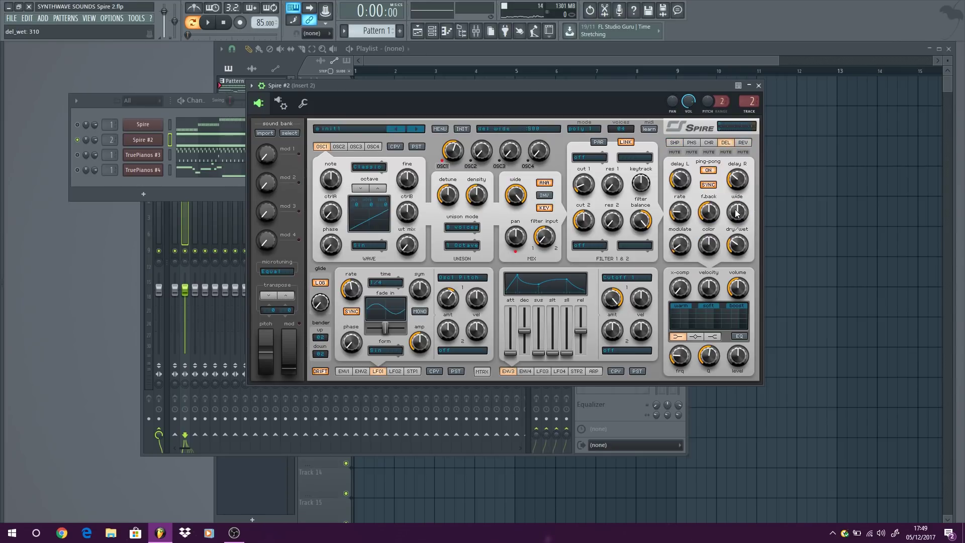
key("space")
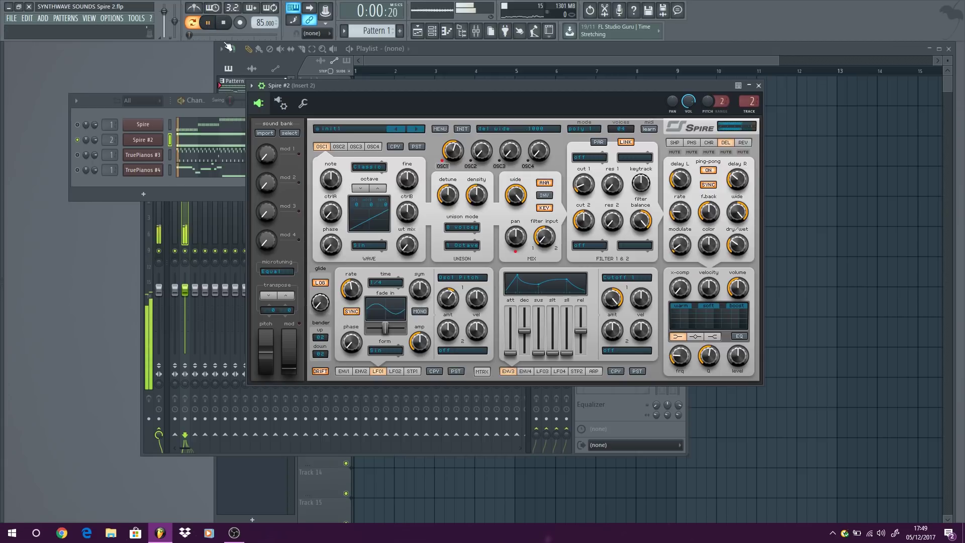
left_click_drag(473, 84, 417, 98)
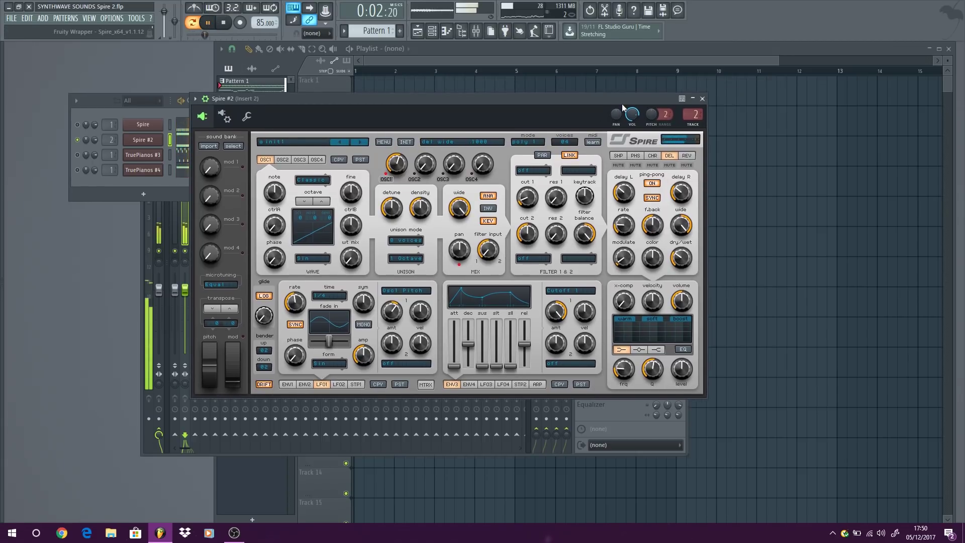
Step: Close the Spire #2 editor and set its channel volume to 62%
left_click(702, 98)
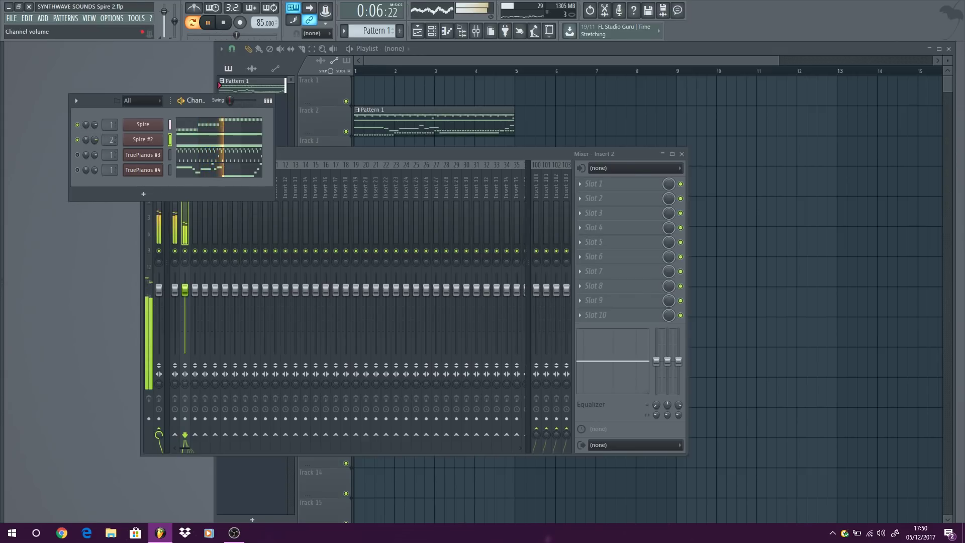
left_click_drag(94, 139, 95, 146)
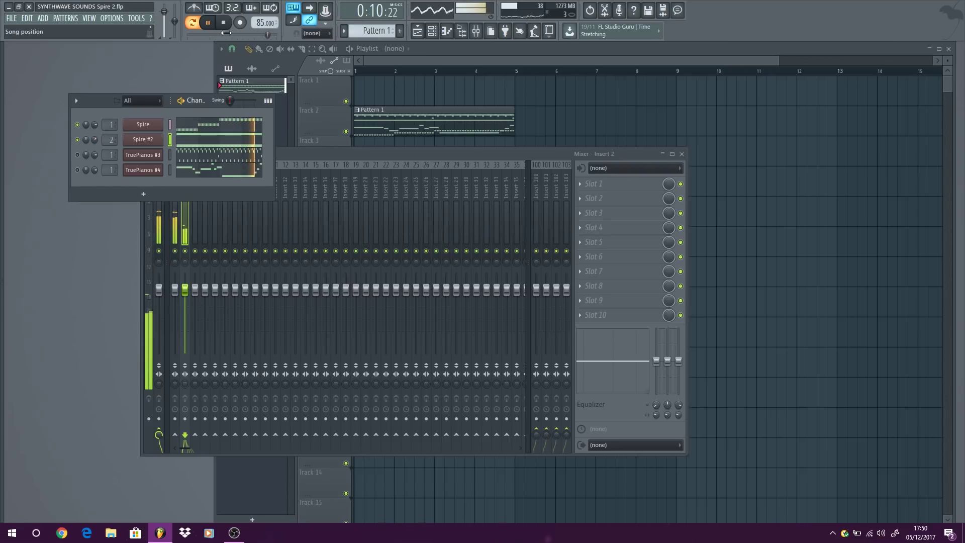
key("space")
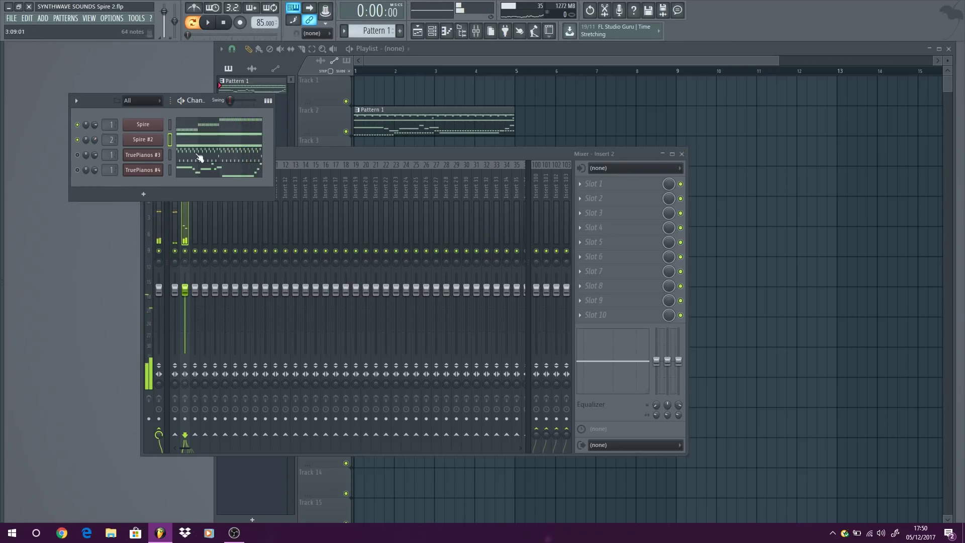
Step: Solo TruePianos #3 and replace it with the Serum synth
right_click(83, 157)
left_click(83, 158)
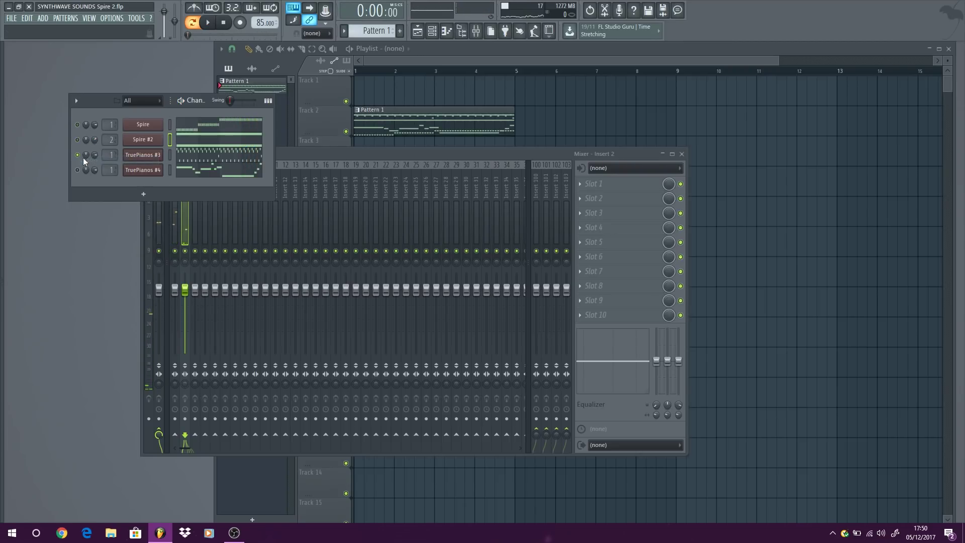
right_click(151, 154)
mouse_move(223, 225)
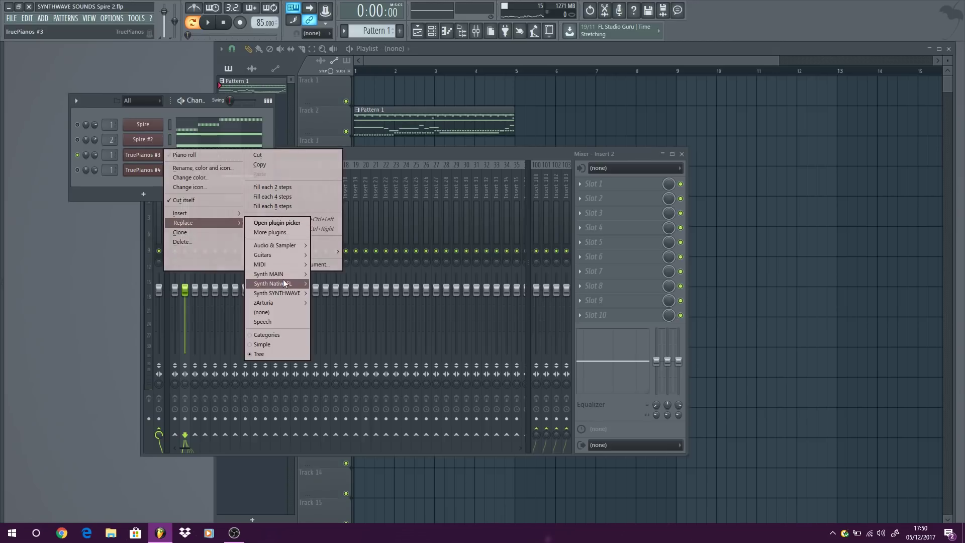
mouse_move(283, 278)
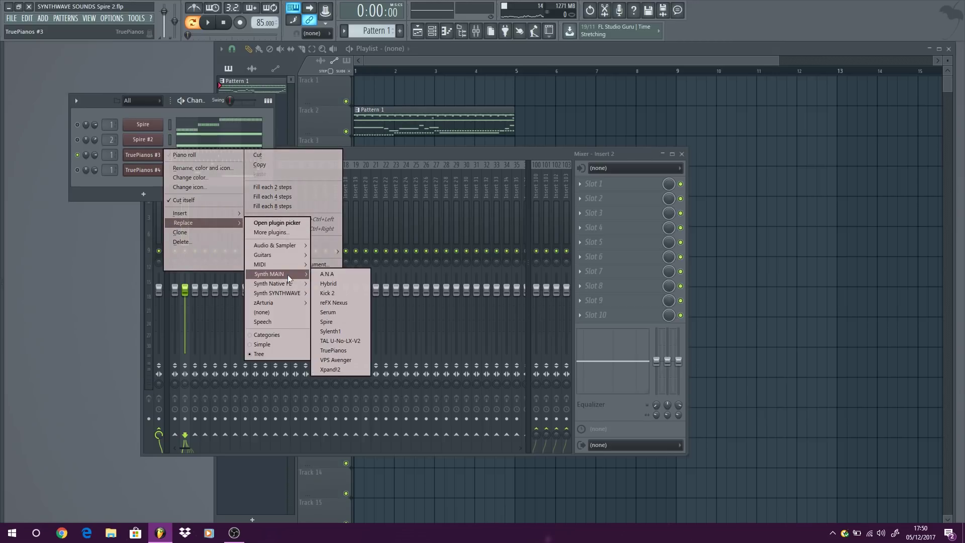
left_click(346, 311)
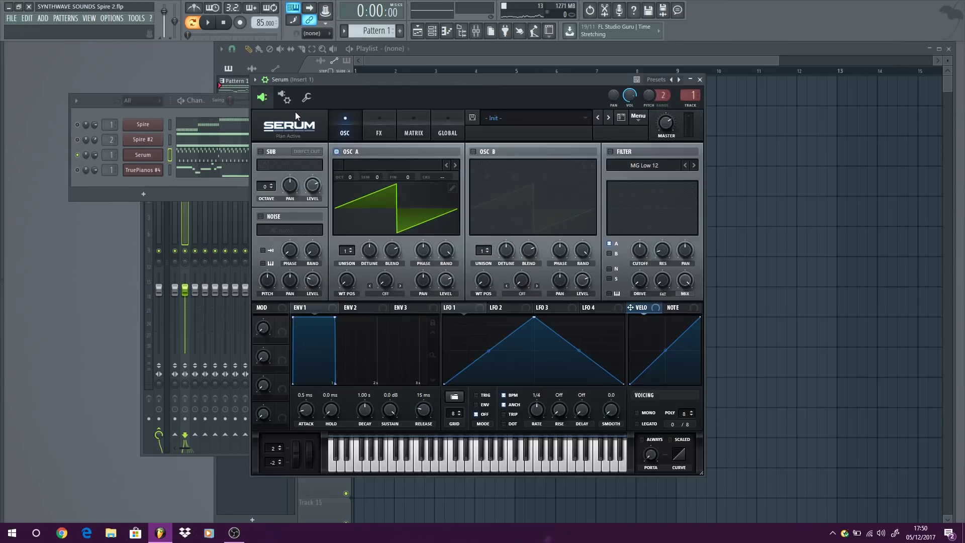
Step: Replace the Serum channel with a new Spire instance, Spire #3
right_click(145, 154)
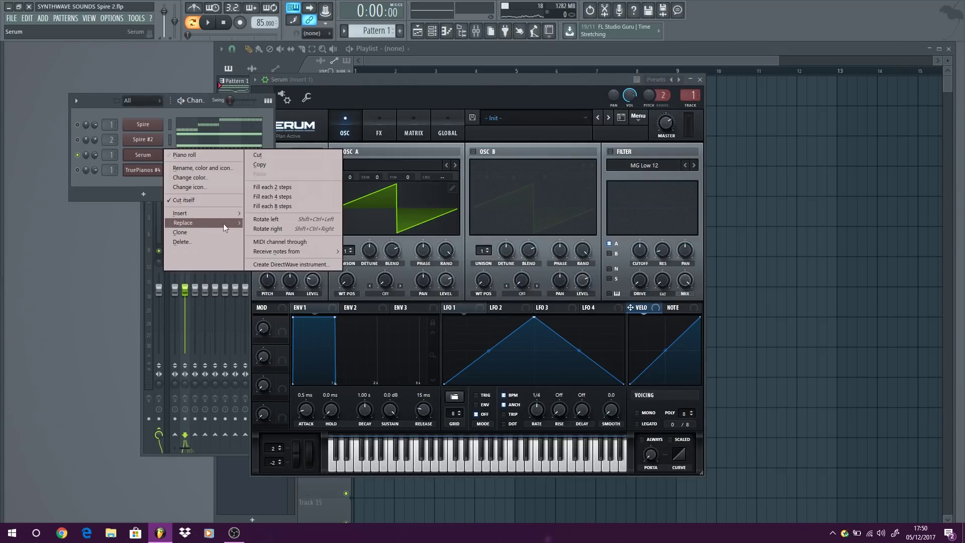
mouse_move(223, 223)
mouse_move(301, 278)
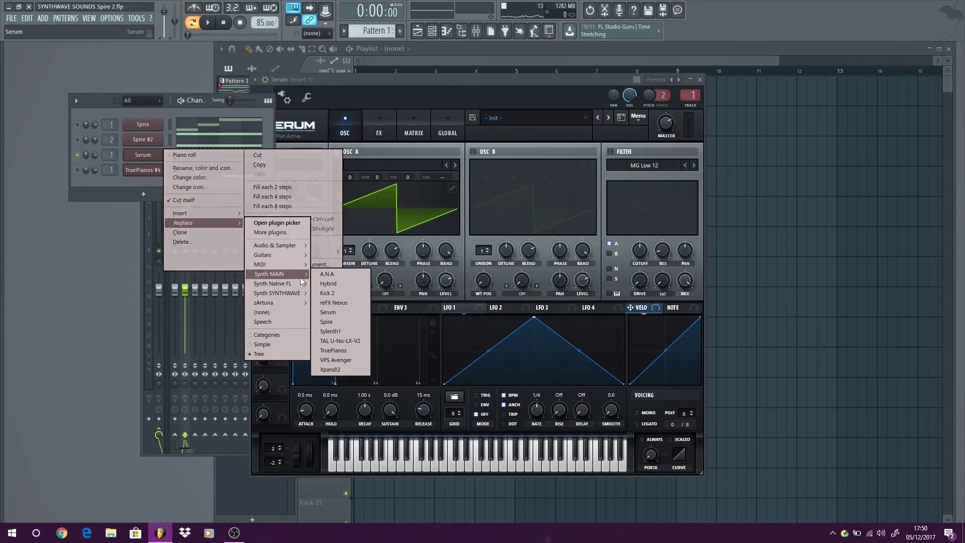
left_click(332, 321)
Step: Enable Use fixed size buffers for Spire #3 and accept the warning
left_click(284, 98)
left_click(296, 118)
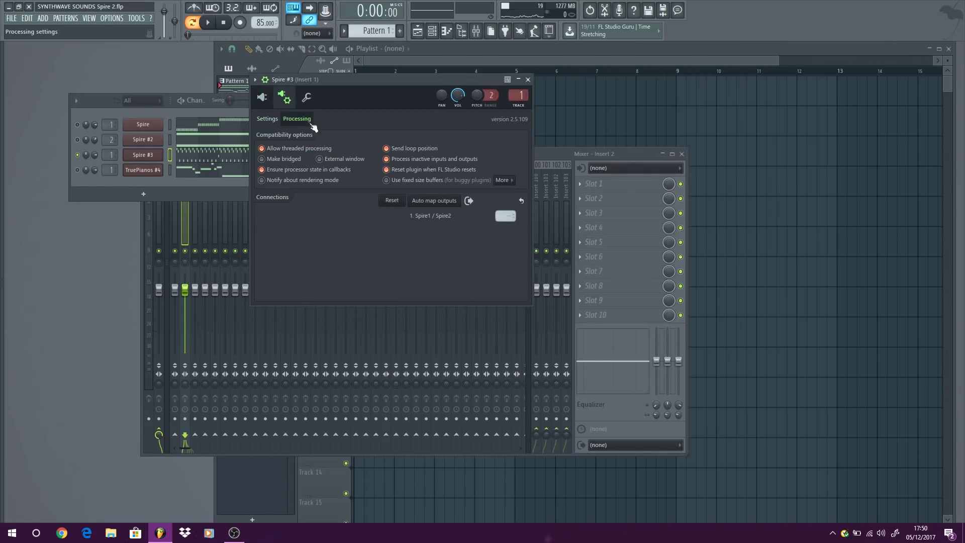
left_click(417, 179)
left_click(564, 327)
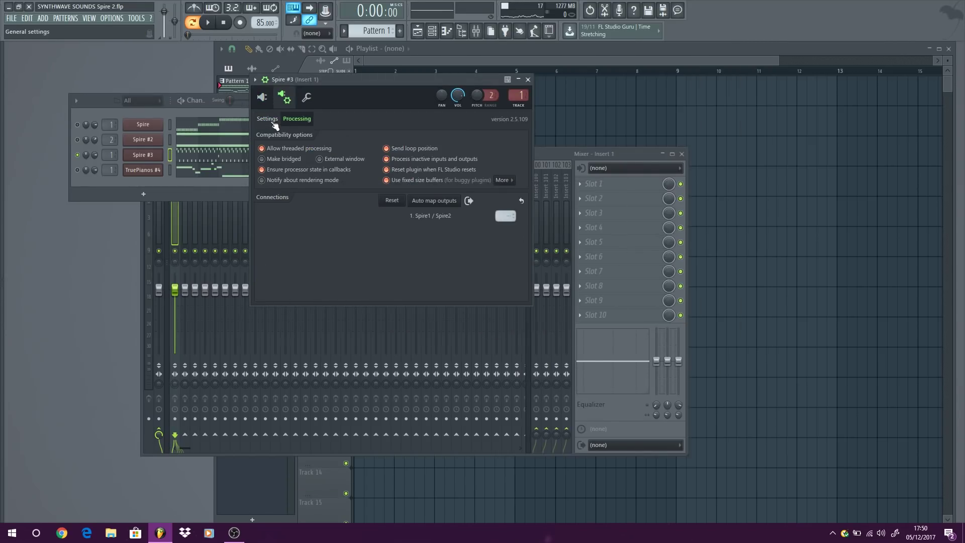
Step: Give Spire #3's oscillator 1 seven unison voices and lower its detune to 340
left_click(267, 118)
left_click(266, 103)
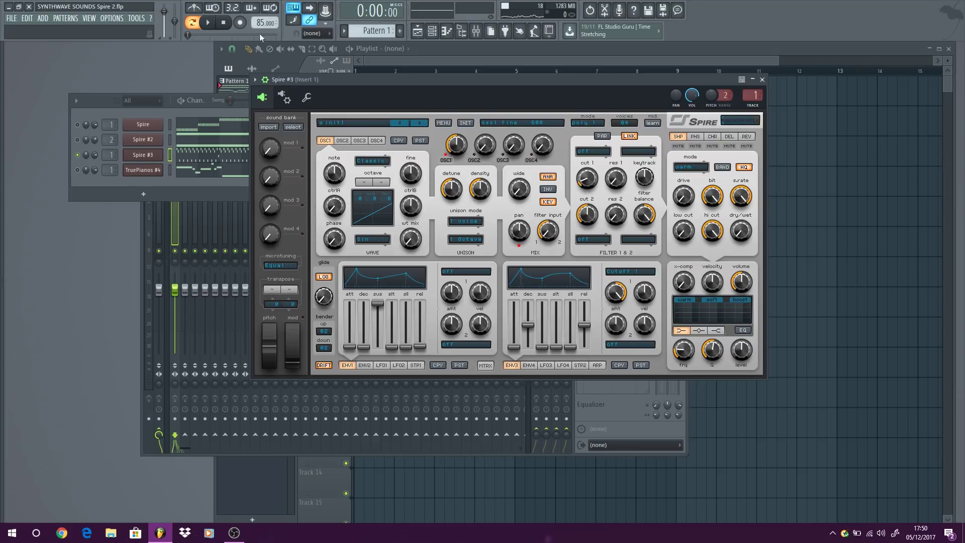
left_click(208, 23)
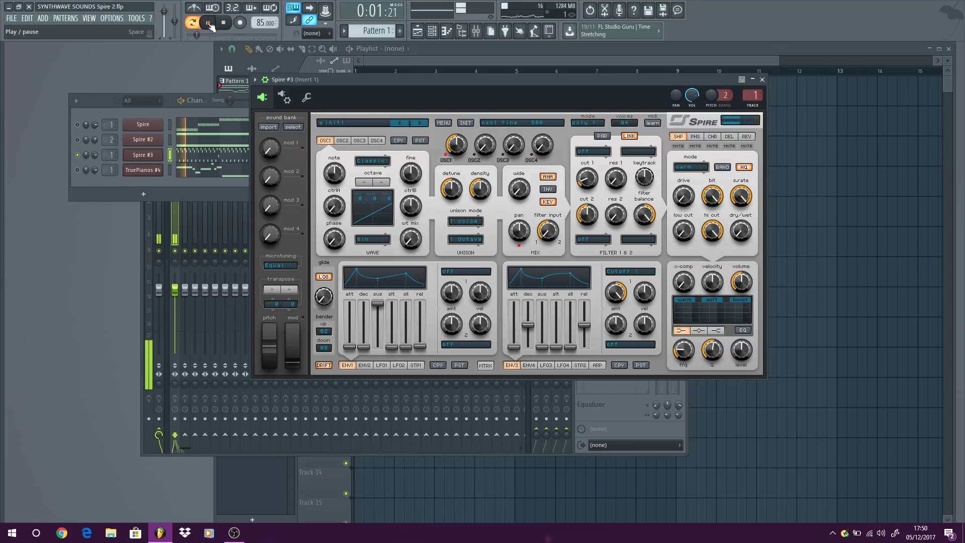
left_click(225, 23)
left_click(466, 221)
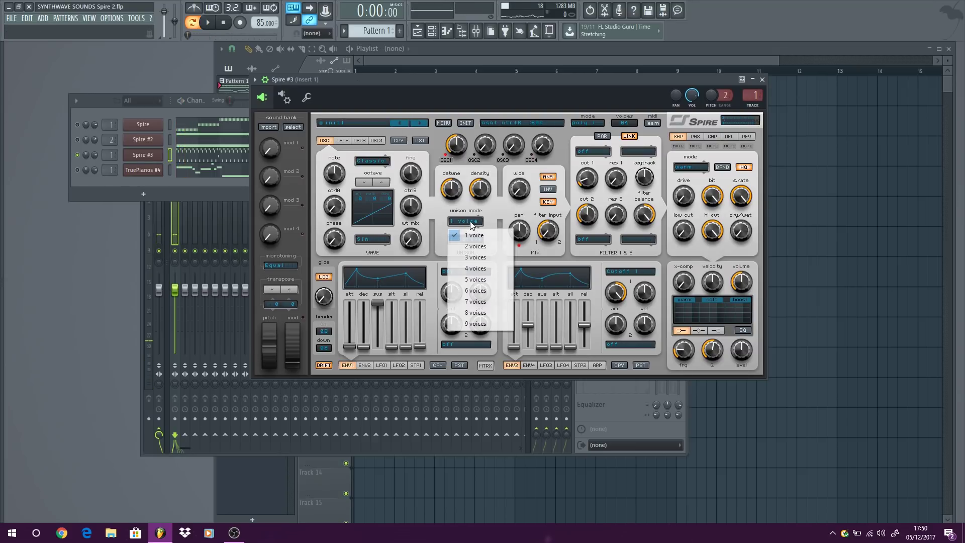
left_click(484, 302)
key("space")
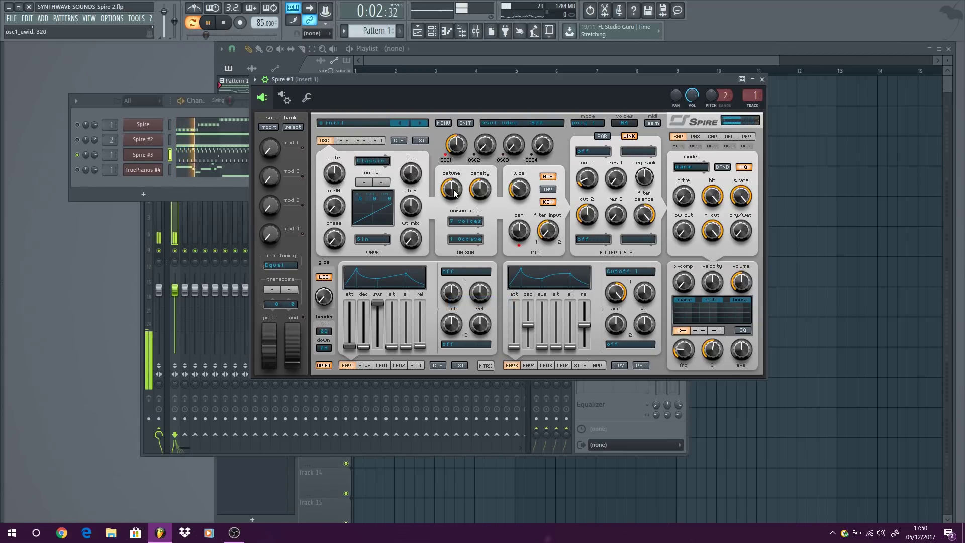
left_click_drag(451, 190, 454, 207)
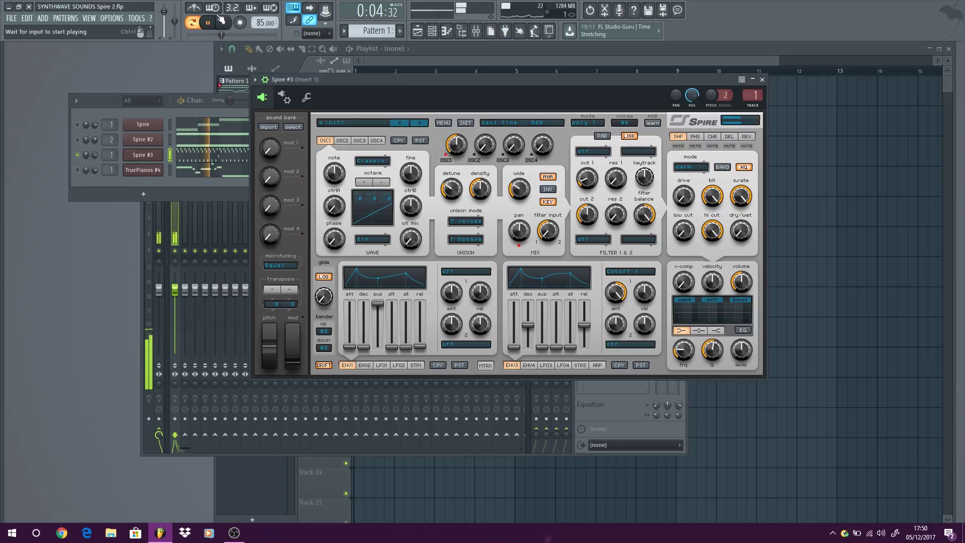
left_click(224, 23)
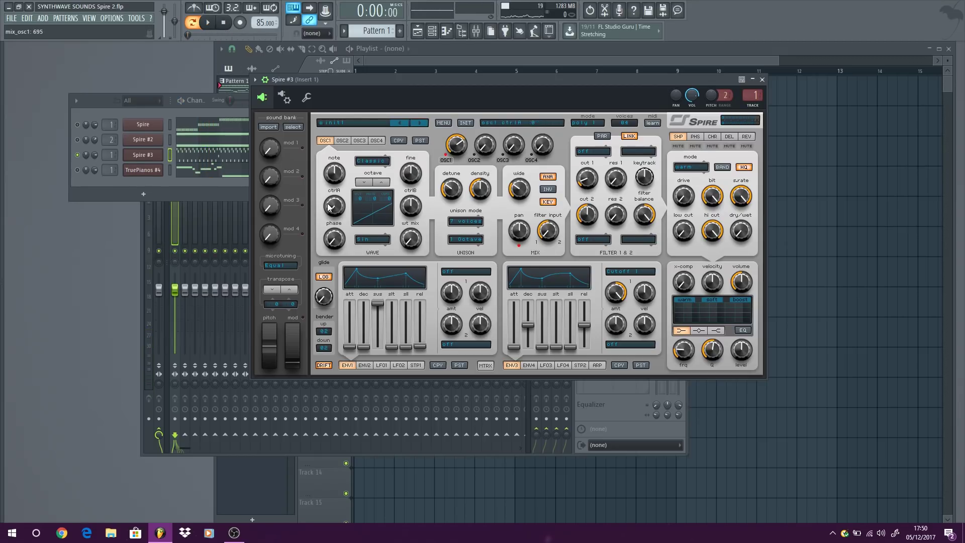
Step: Audition the wavetable mix turned fully up, then return it to zero
left_click_drag(410, 239, 408, 99)
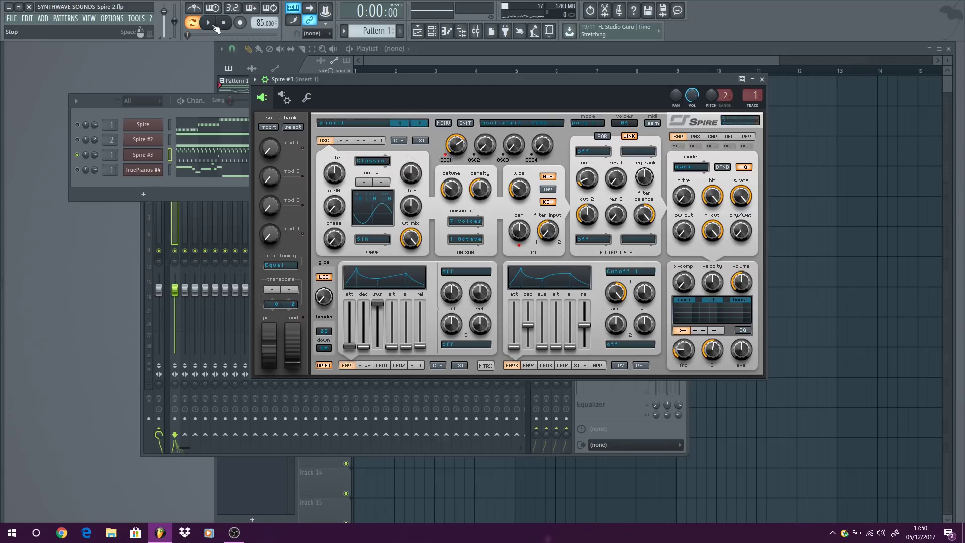
key("space")
left_click_drag(411, 243, 387, 352)
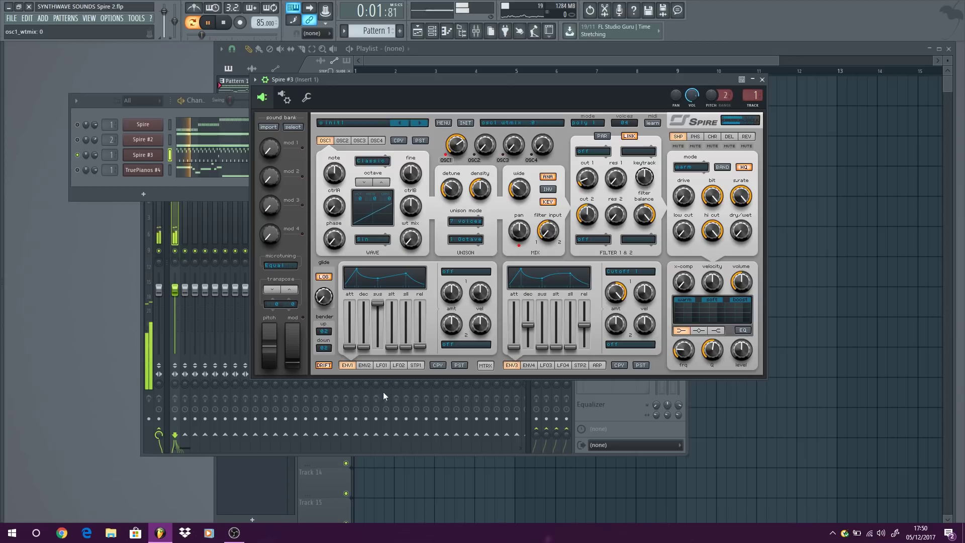
key("space")
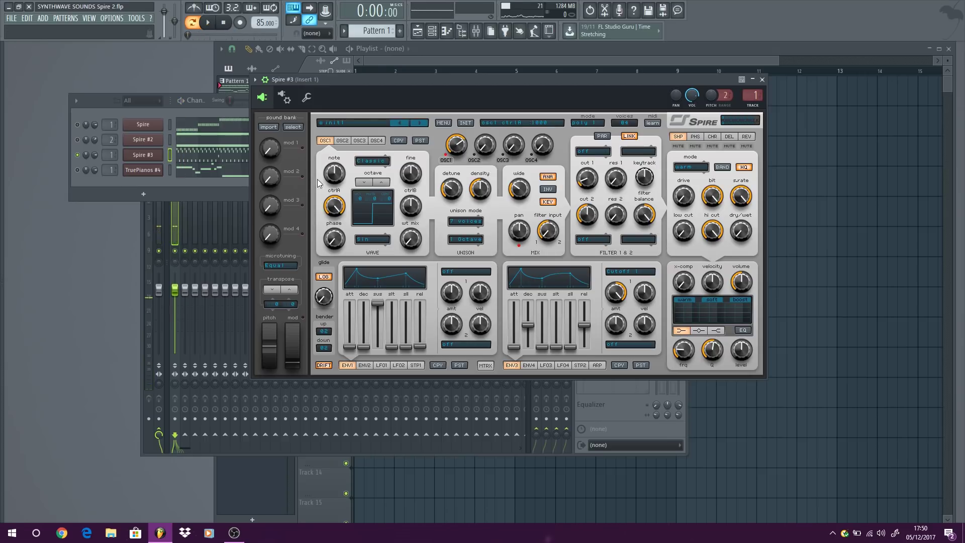
Step: With the pattern playing, nudge oscillator 1 ctrlB to 505 and turn its phase to 0
left_click(211, 20)
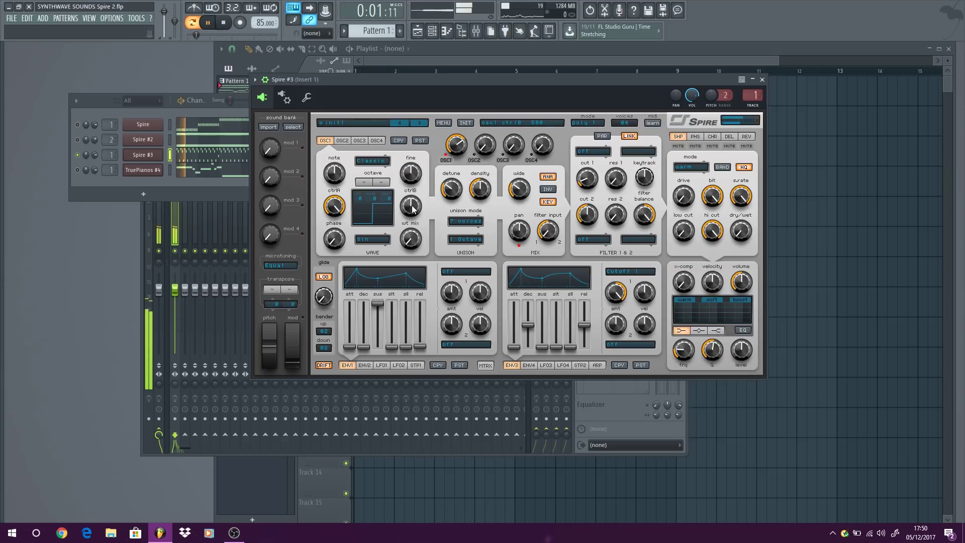
scroll(412, 209, "up", 1)
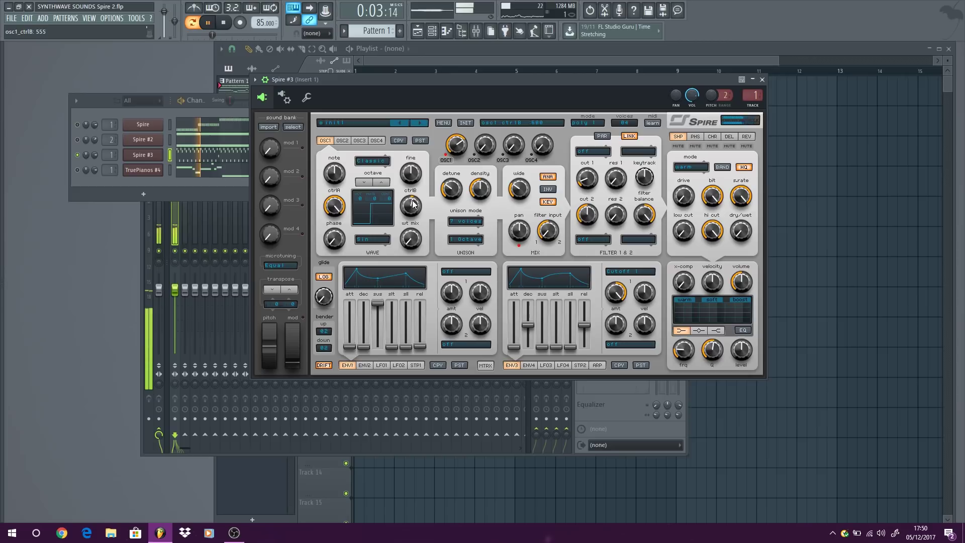
left_click(334, 239)
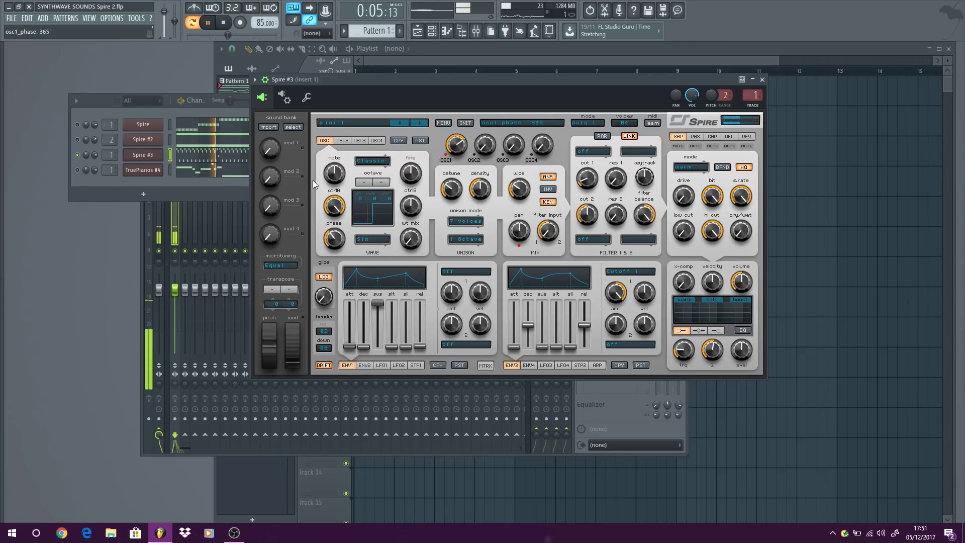
left_click_drag(334, 238, 333, 267)
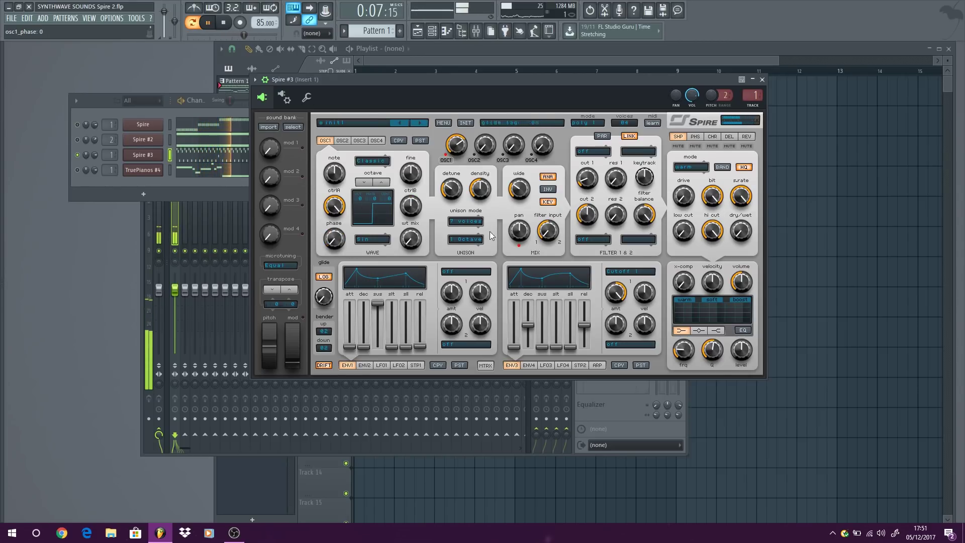
Step: Switch on Spire #3's EQ and boost its high-shelf band
left_click_drag(504, 77, 472, 84)
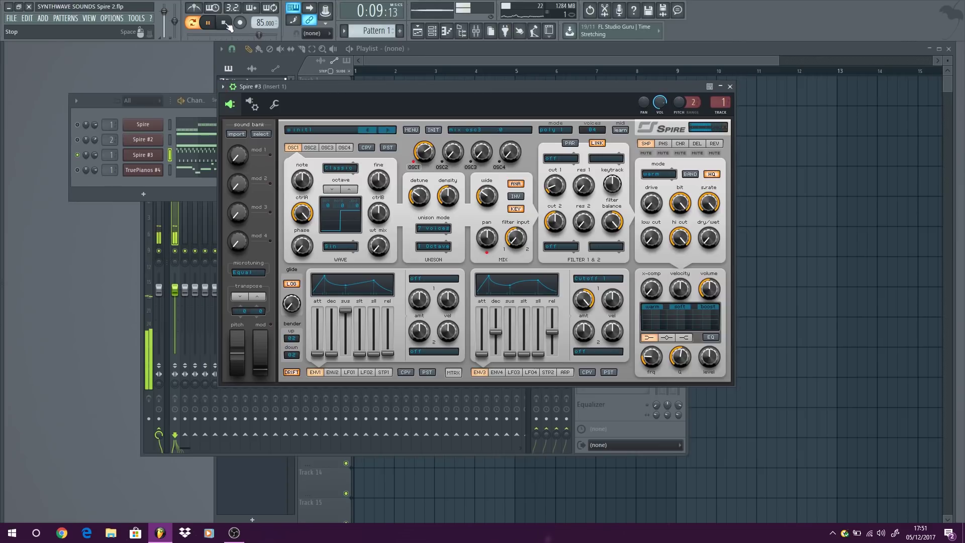
key("space")
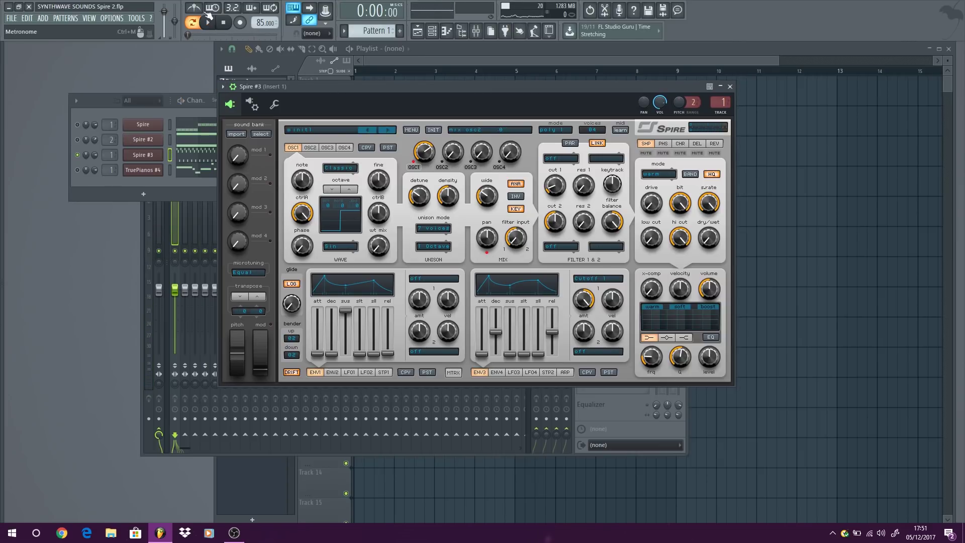
key("space")
left_click(712, 340)
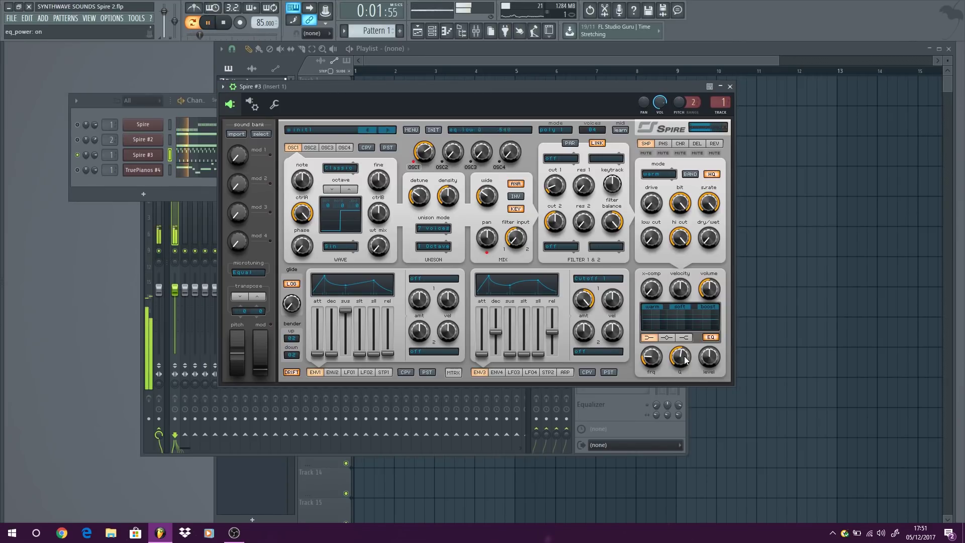
left_click(681, 341)
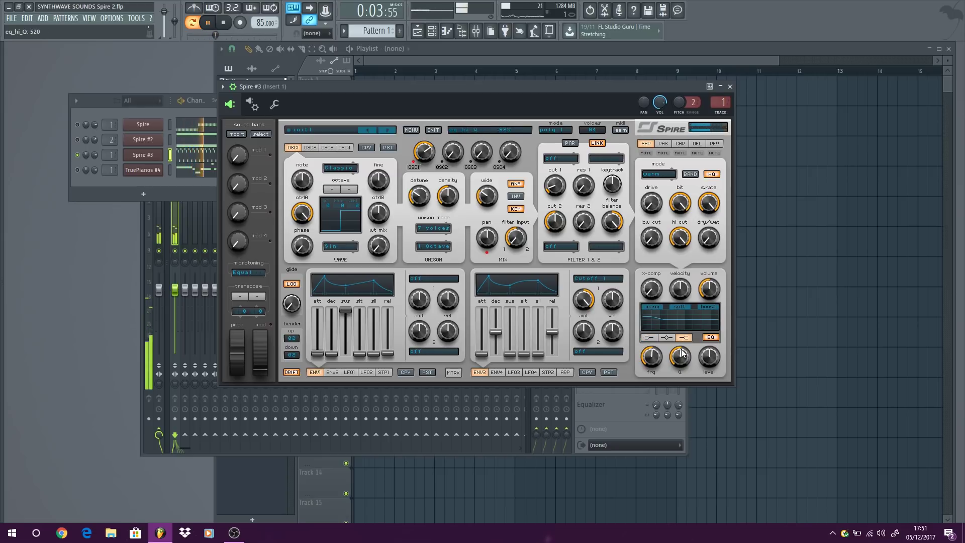
left_click_drag(710, 360, 714, 362)
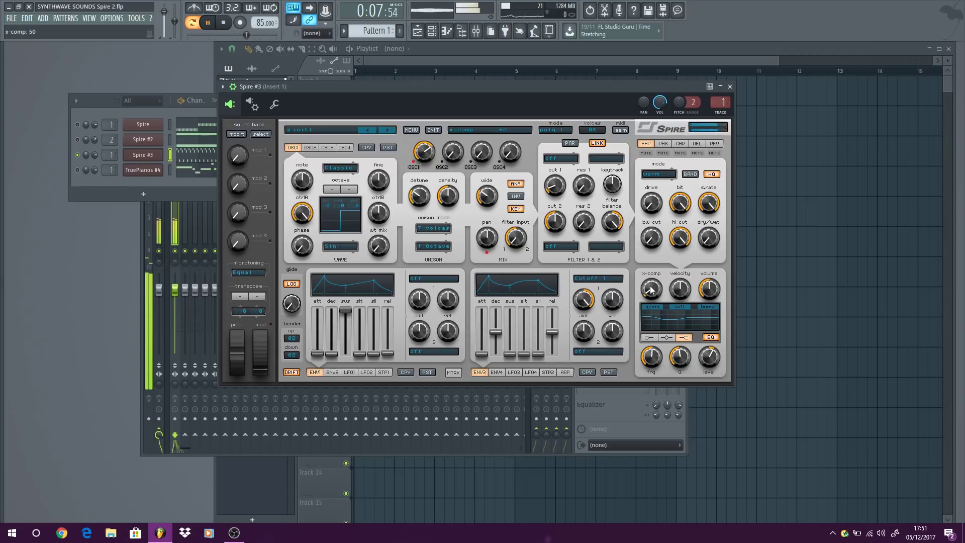
Step: Lower oscillator 1 mix to 525, trim the volume, and reduce delay dry/wet to 160
left_click_drag(430, 146, 430, 171)
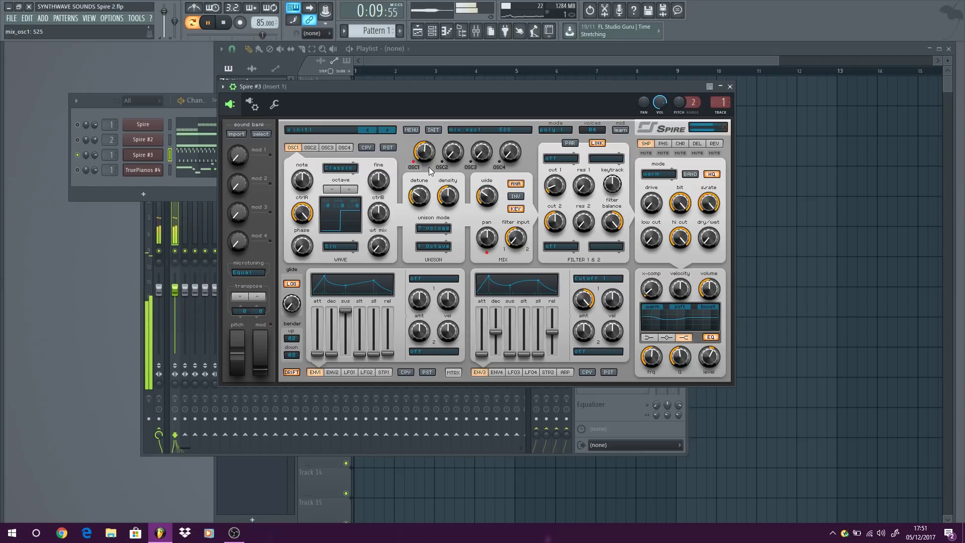
left_click_drag(720, 297, 719, 304)
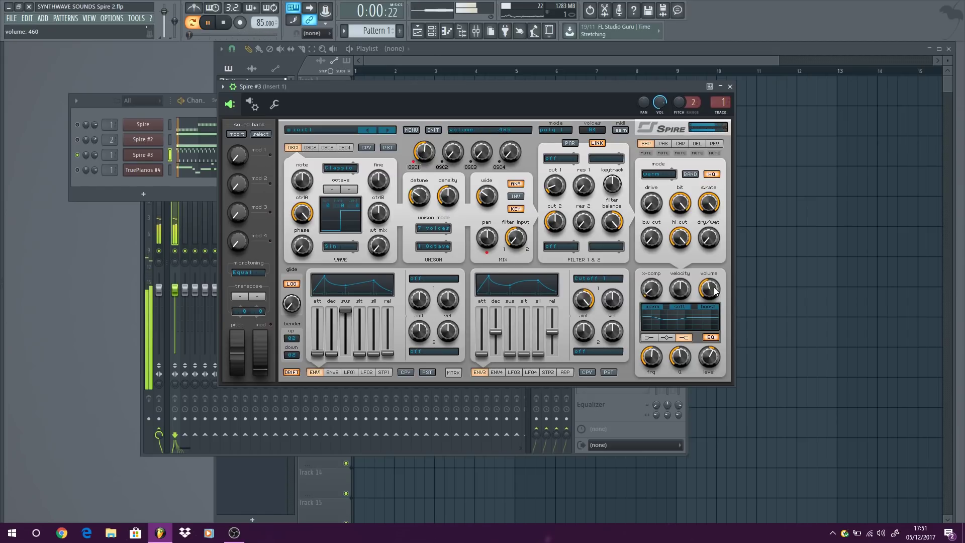
left_click(697, 144)
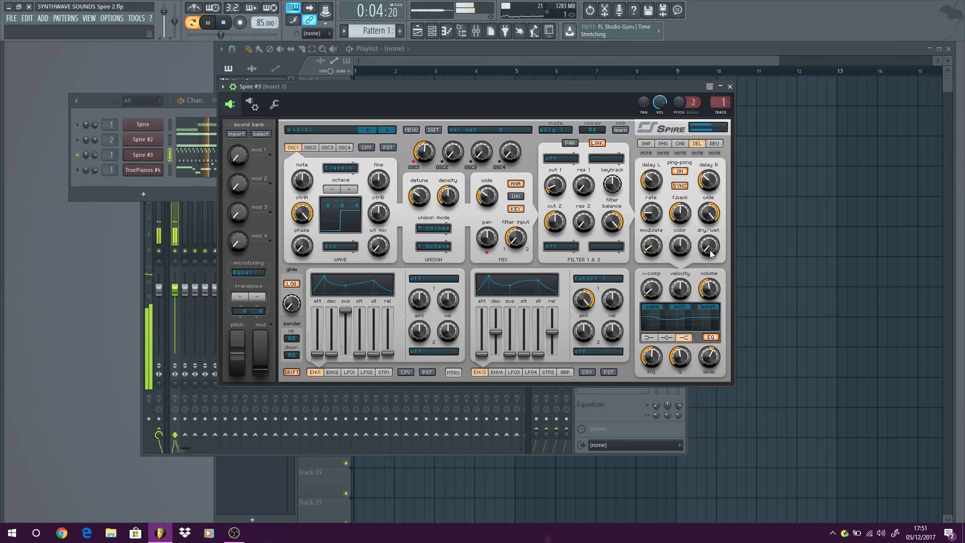
left_click_drag(709, 242, 709, 261)
left_click(714, 143)
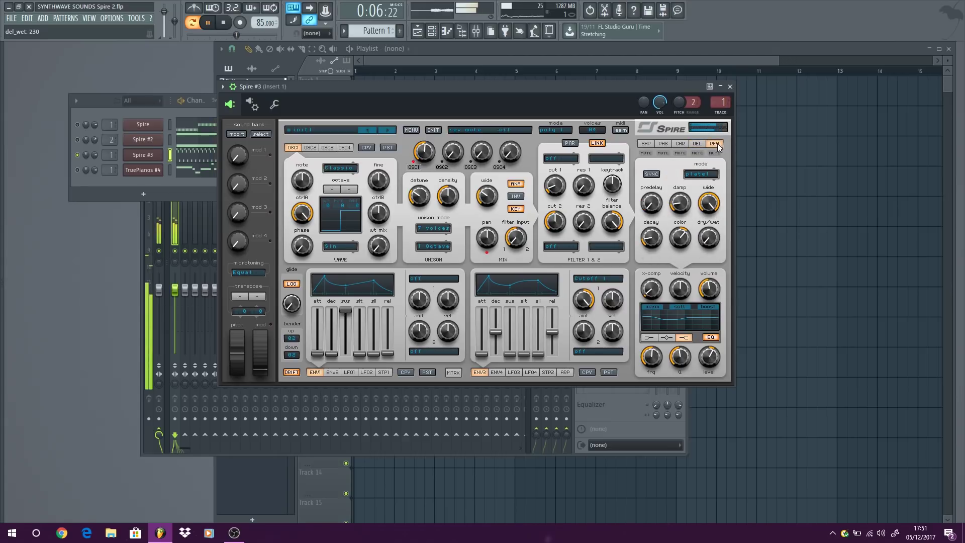
left_click(697, 146)
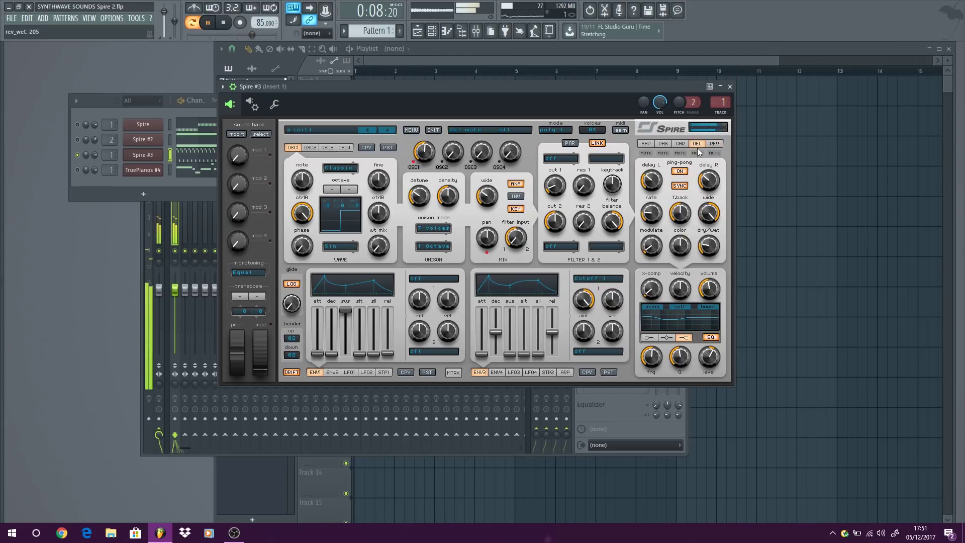
left_click_drag(708, 244, 708, 248)
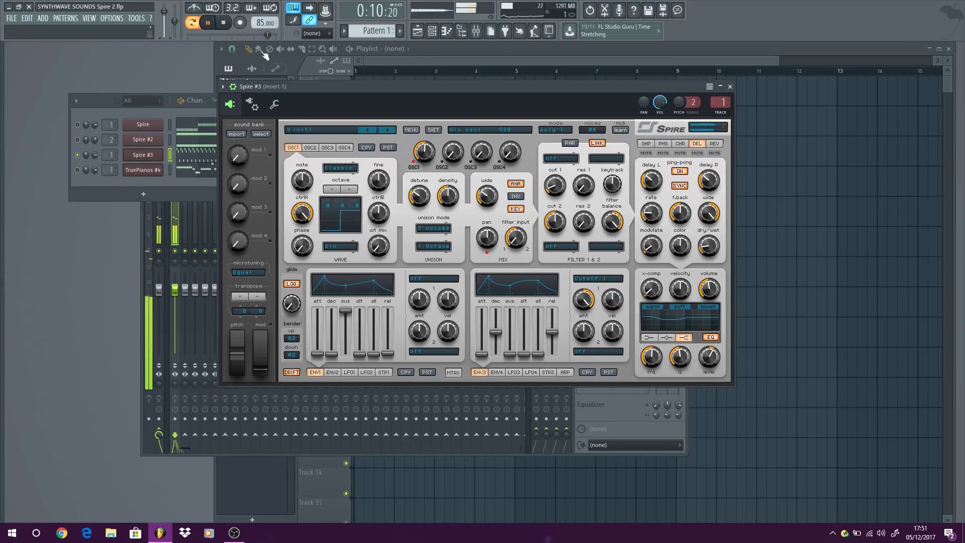
key("space")
Step: Set Spire #3's filter 1 type to Perfecto and raise cut 1 to 175 during playback
left_click_drag(456, 90, 393, 99)
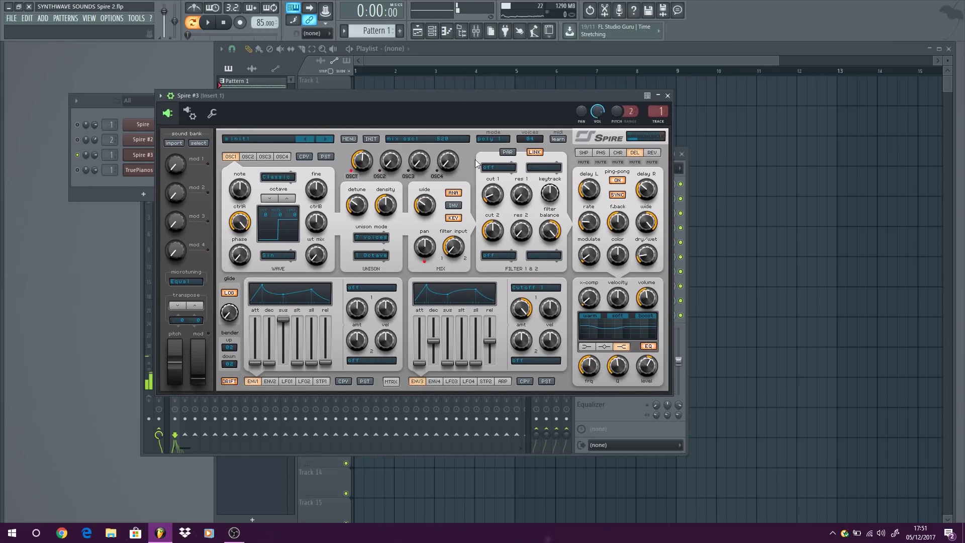
left_click(499, 170)
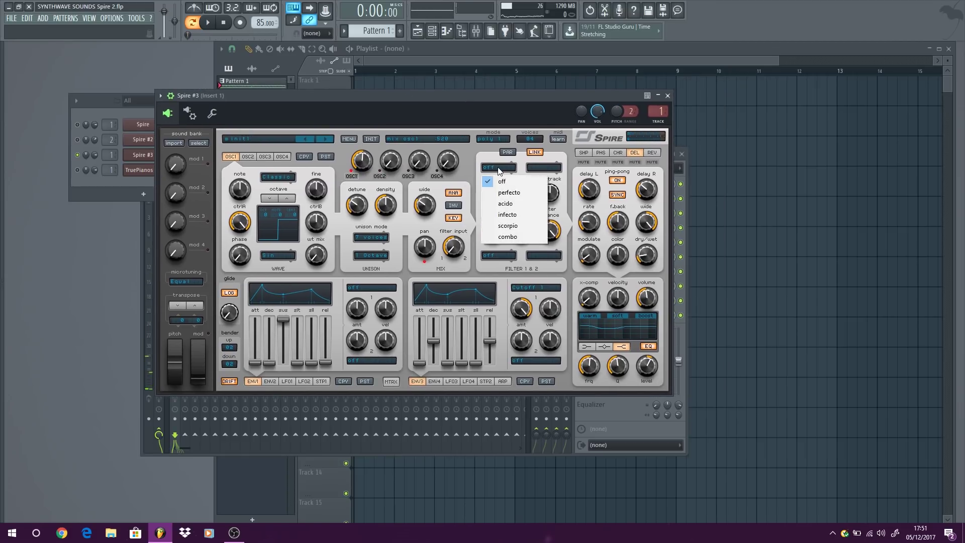
left_click(509, 193)
left_click(211, 25)
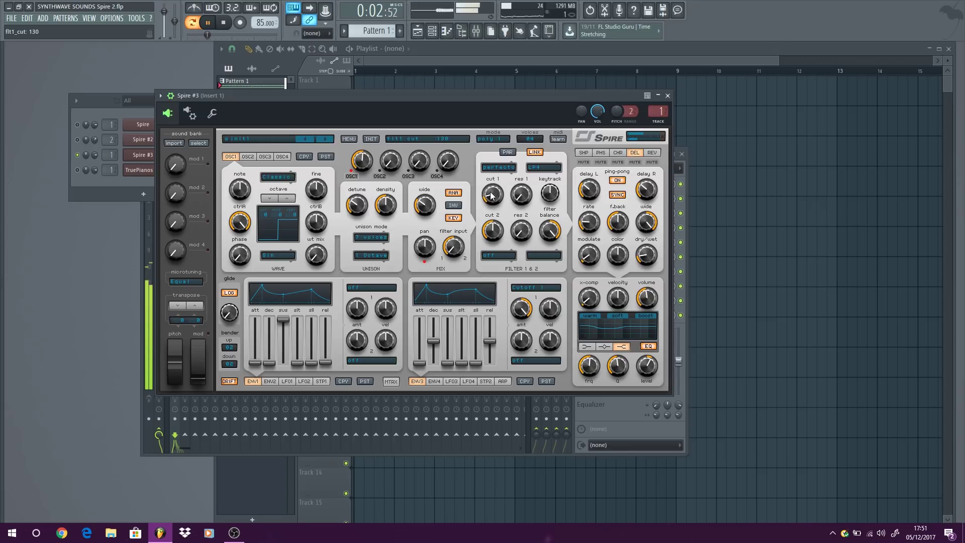
left_click_drag(492, 196, 487, 187)
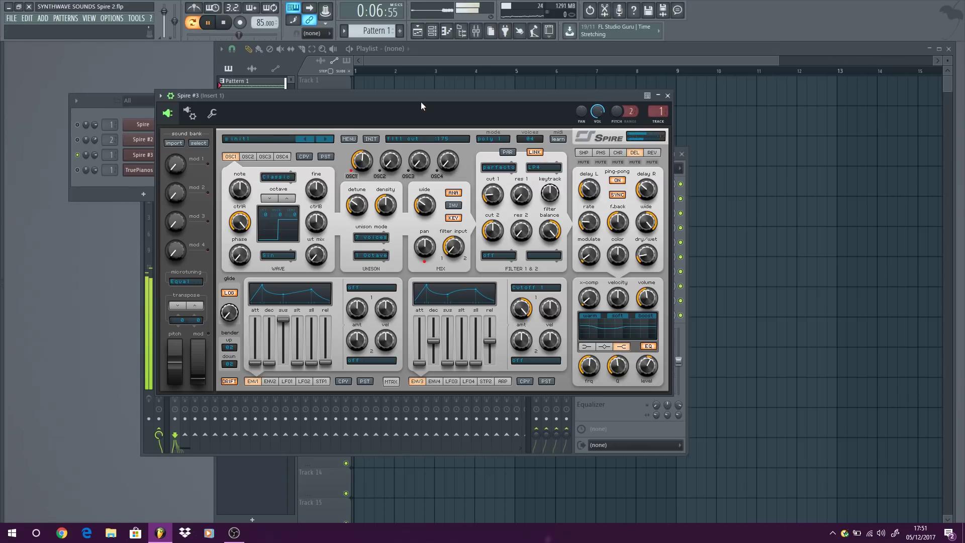
left_click_drag(429, 96, 466, 96)
mouse_move(462, 203)
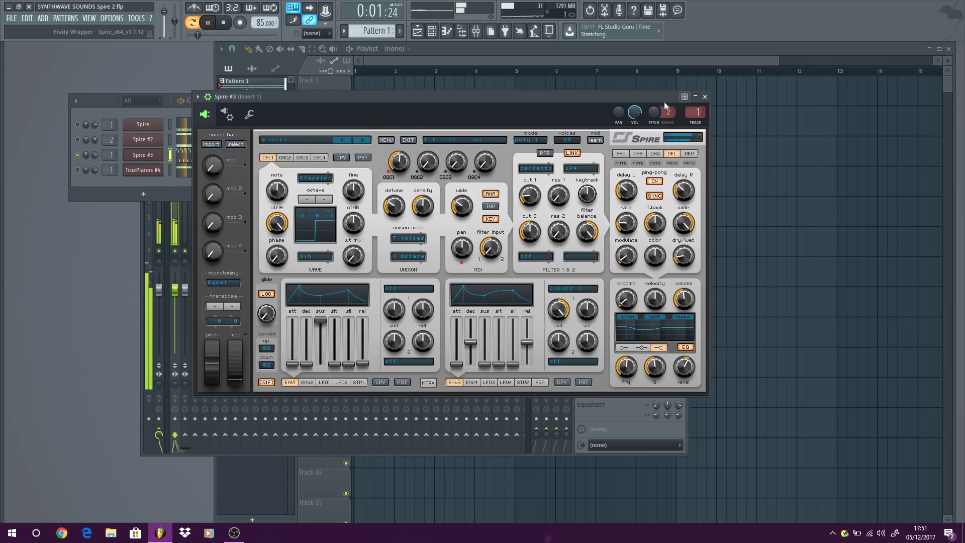
Step: Solo the Spire #3 channel and close its synth window
left_click(77, 154, "ctrl")
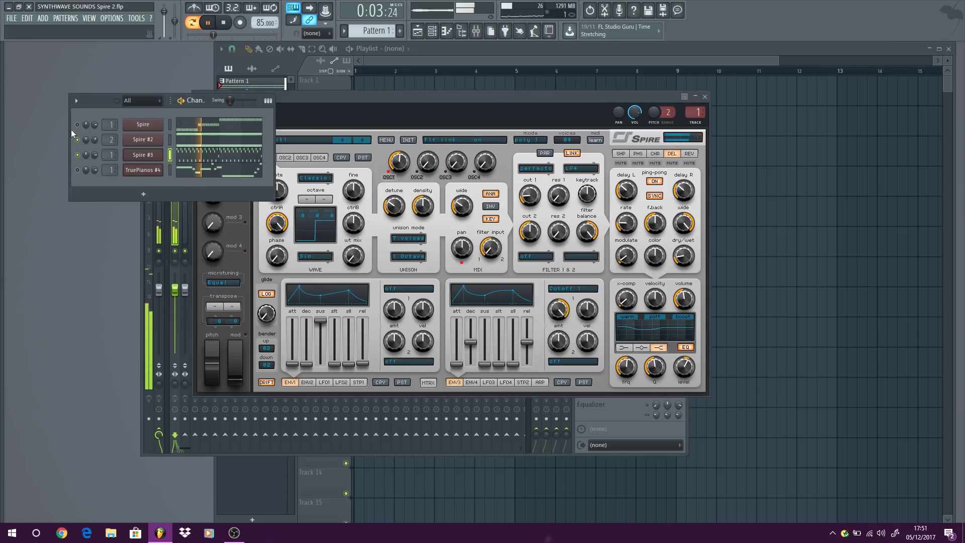
left_click(523, 93)
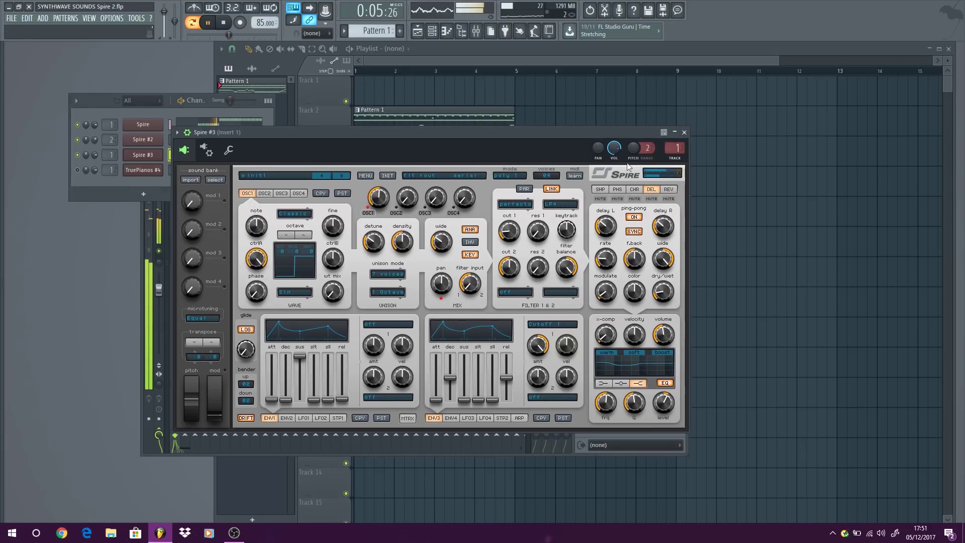
left_click(689, 134)
left_click_drag(469, 153, 536, 160)
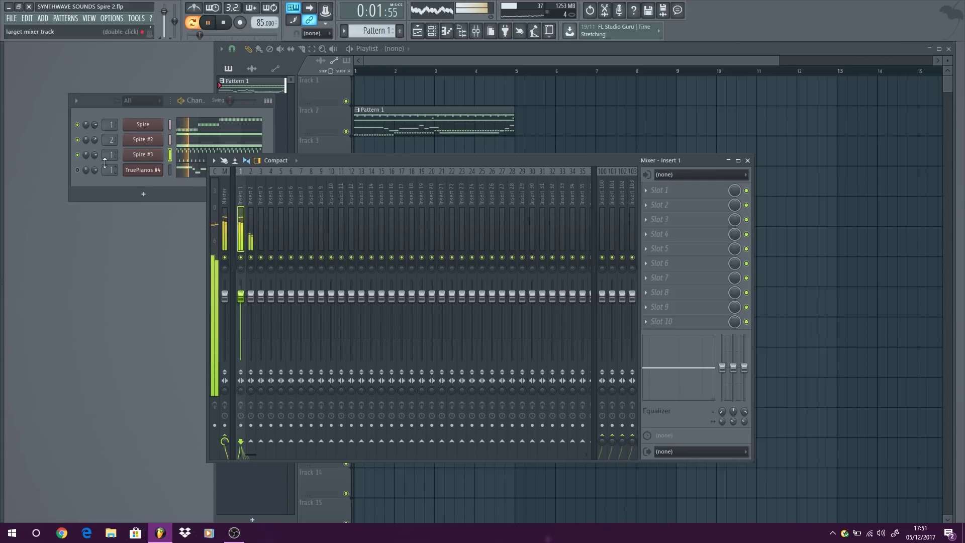
Step: Close the Mixer, reopen Spire #3's synth window, and stop playback
left_click(143, 154)
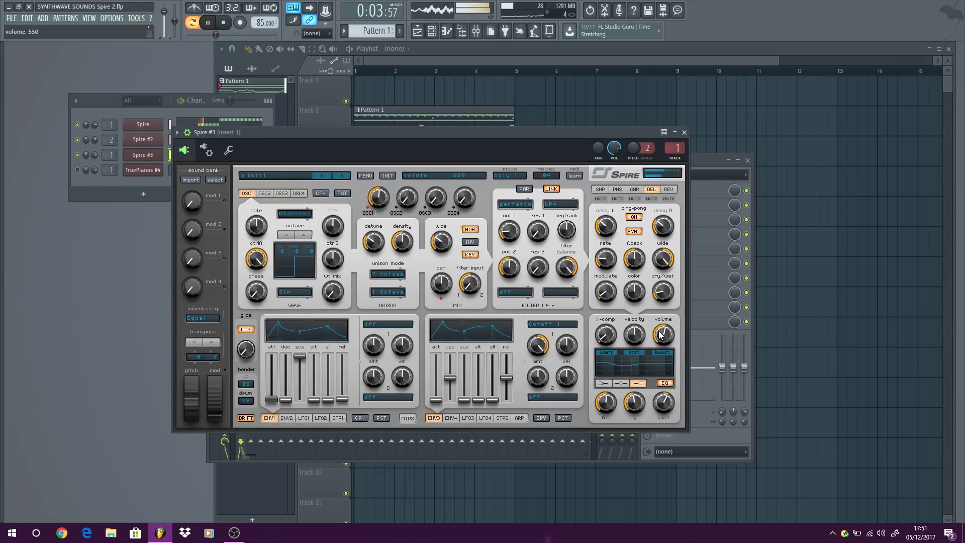
mouse_move(509, 235)
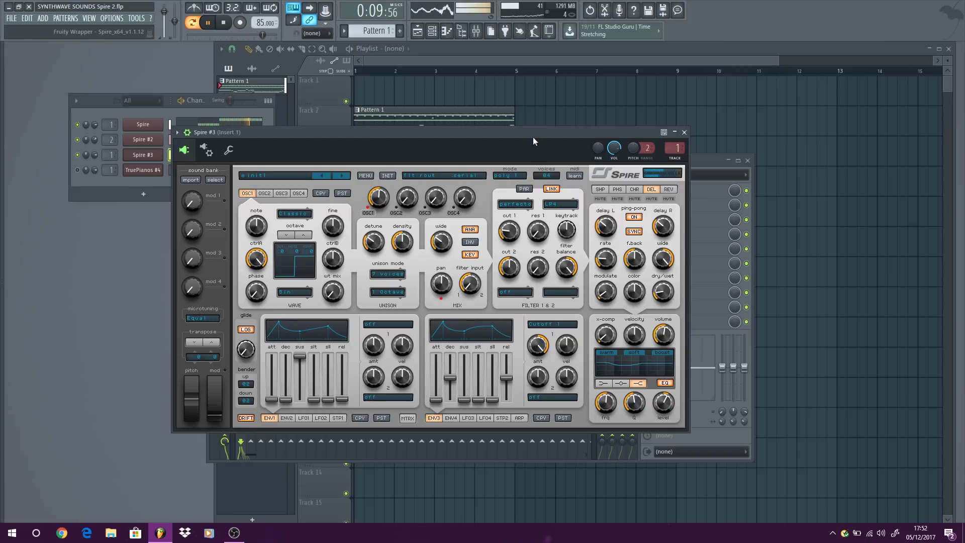
left_click(684, 132)
left_click(748, 161)
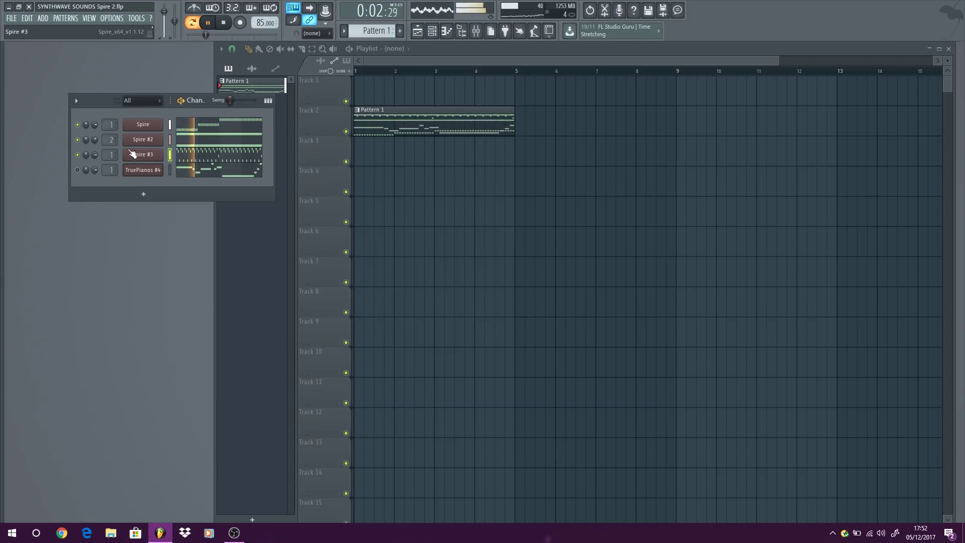
right_click(77, 154)
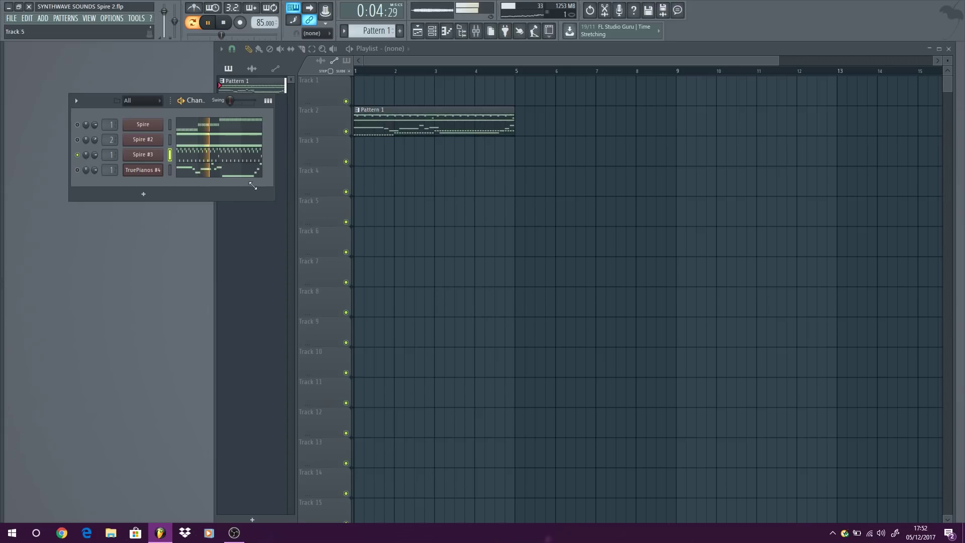
left_click(146, 155)
key("space")
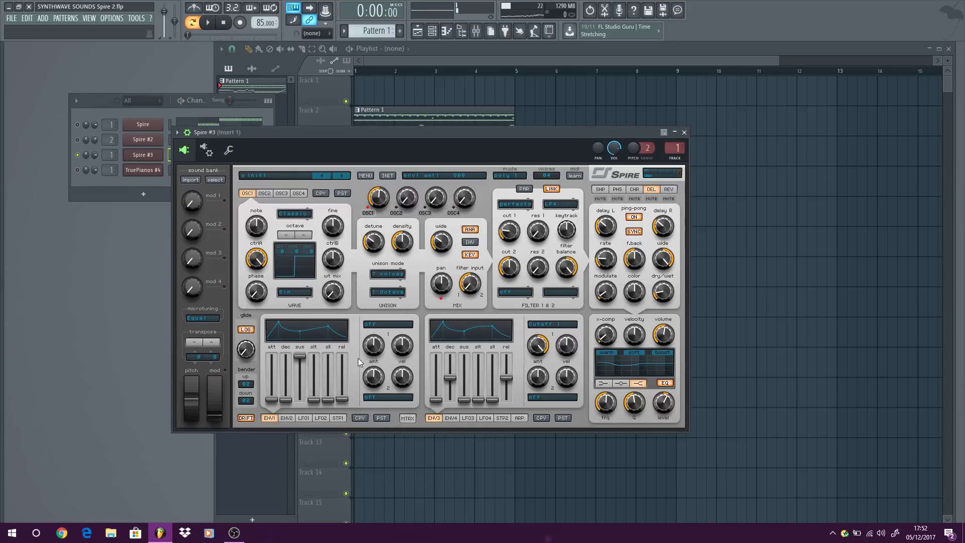
Step: Route Spire #3's LFO 1 to Osc1 Pitch, tempo-synced at 1/4, with amount 530
left_click(306, 417)
left_click(390, 326)
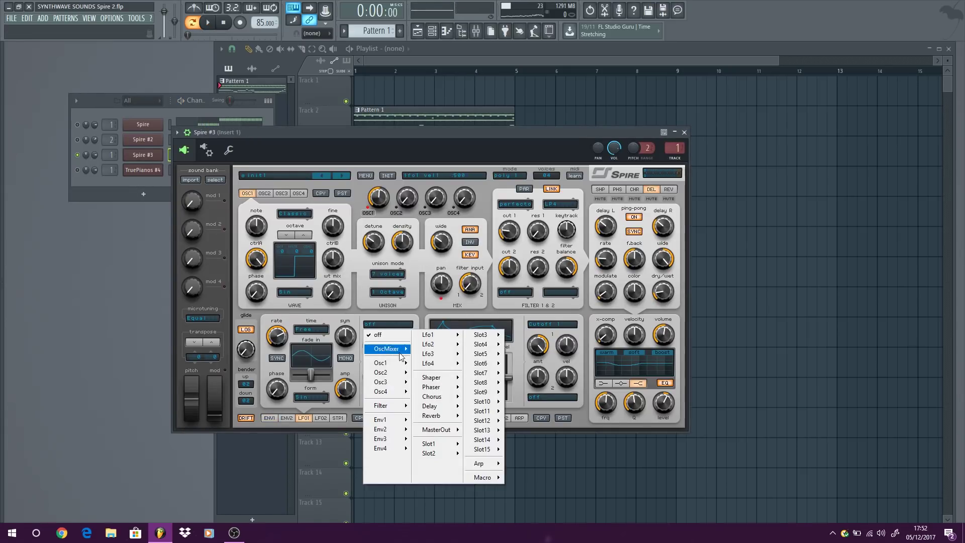
mouse_move(403, 364)
left_click(435, 363)
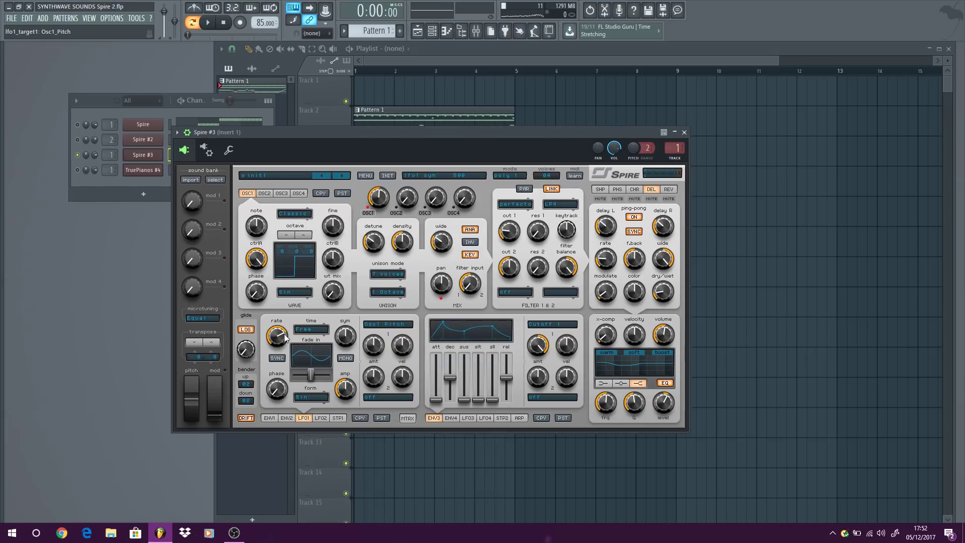
left_click(276, 358)
key("space")
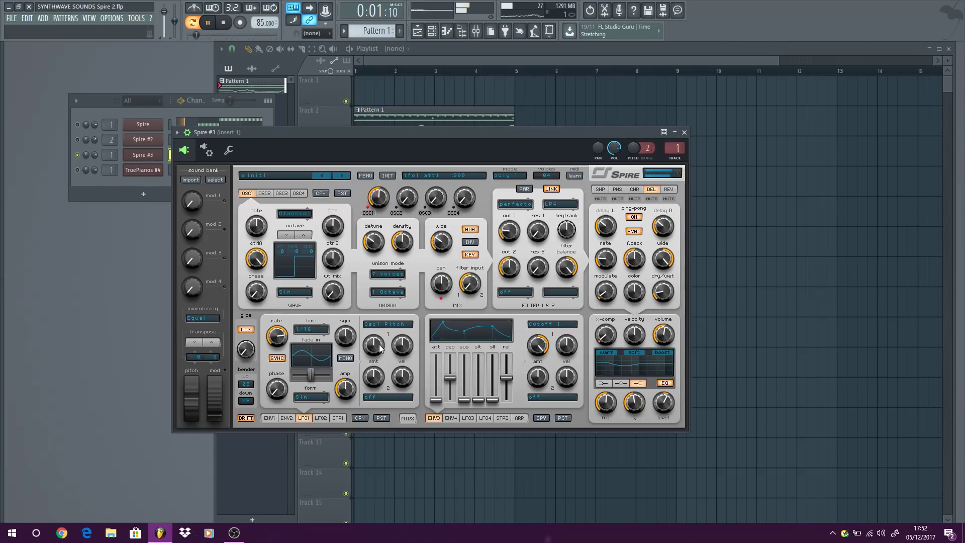
mouse_move(379, 344)
left_mouse_down()
mouse_move(377, 325)
mouse_move(377, 333)
left_mouse_up()
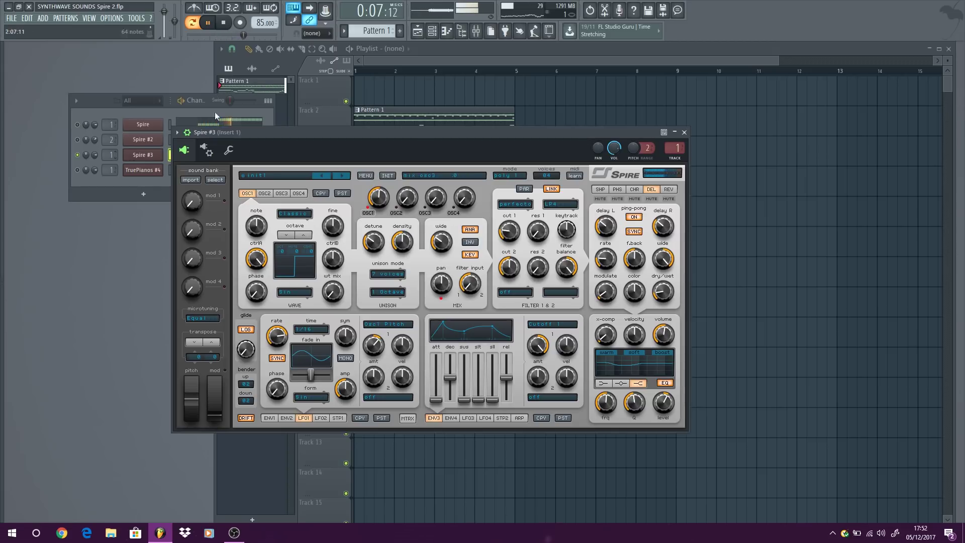
left_click(220, 28)
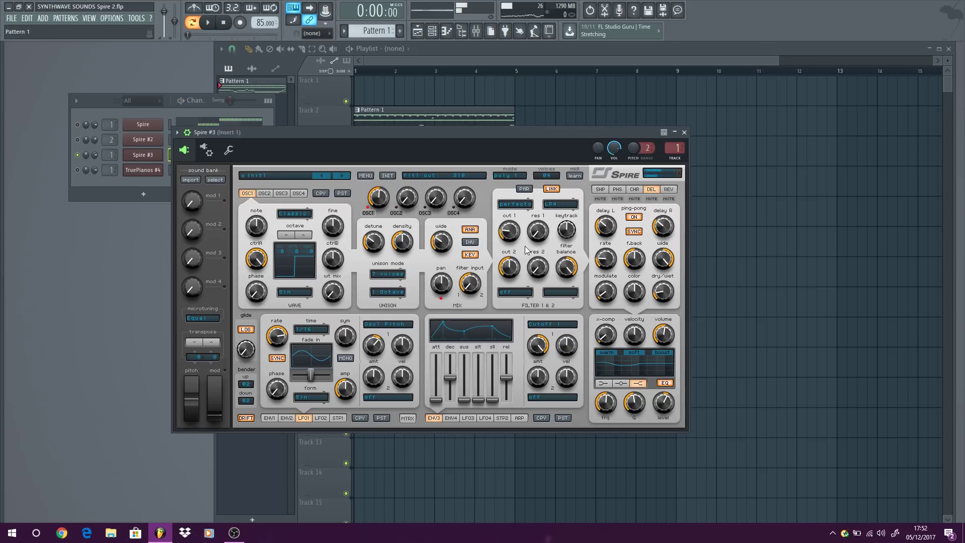
Step: Close the Spire #3 editor, solo TruePianos #4, and open its channel options
left_click(685, 133)
right_click(78, 171)
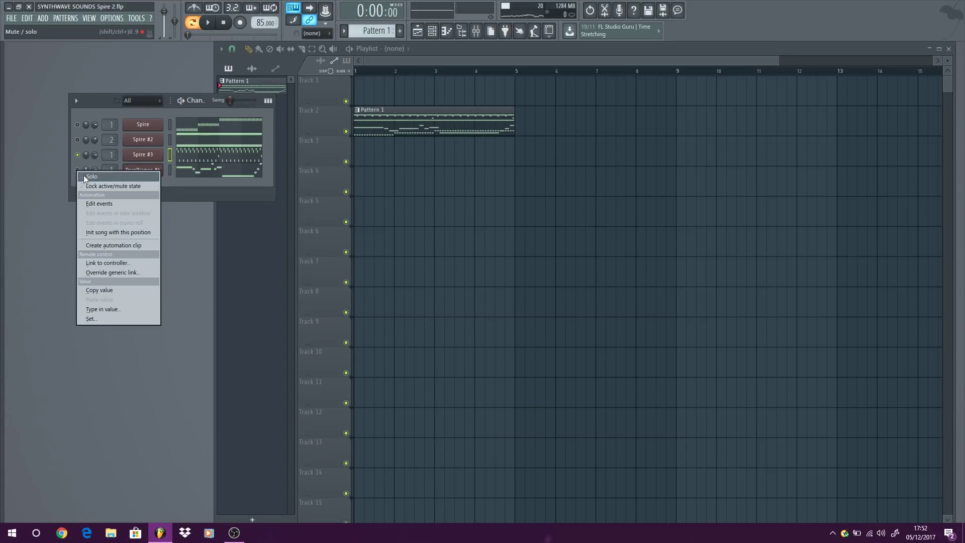
left_click(101, 200)
right_click(142, 169)
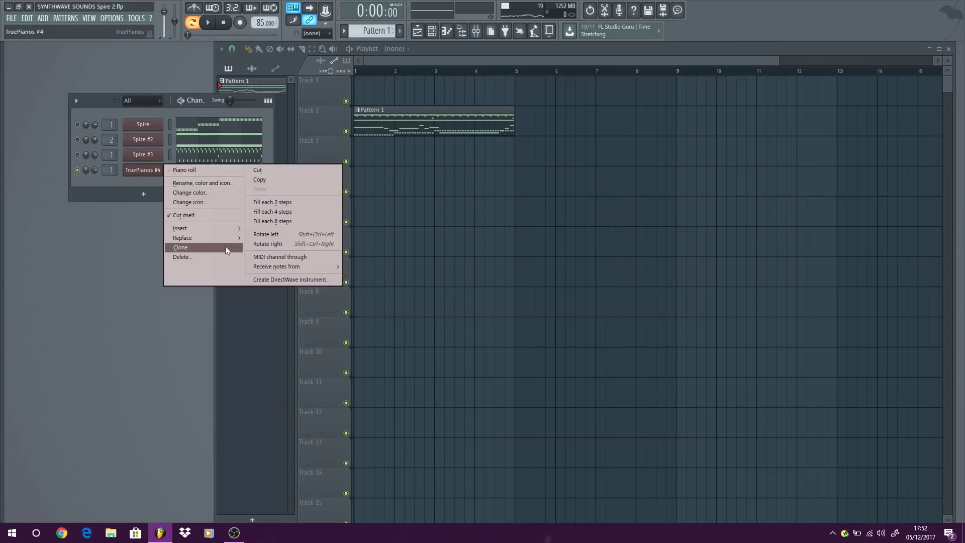
Step: Replace TruePianos #4 with Spire and enable fixed-size buffers in its wrapper
mouse_move(231, 238)
mouse_move(294, 289)
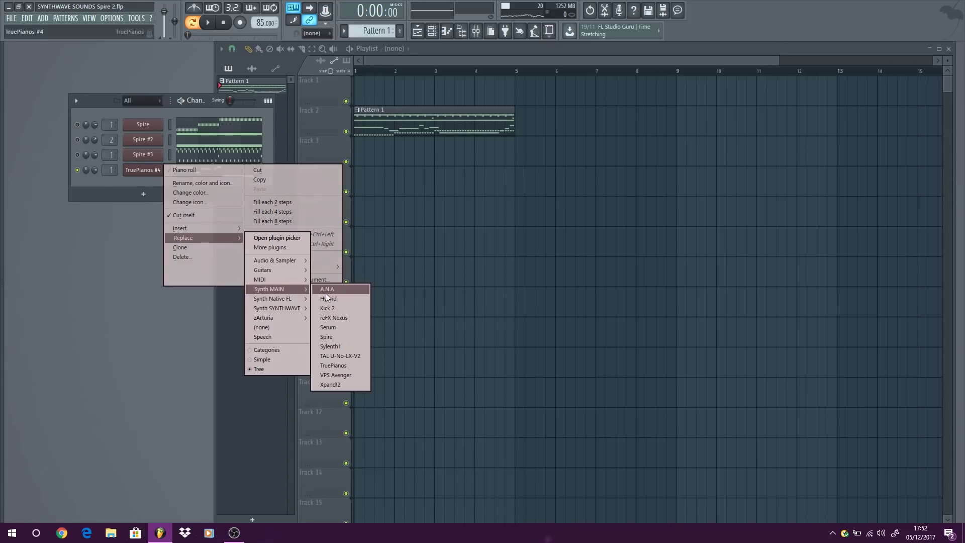
left_click(357, 339)
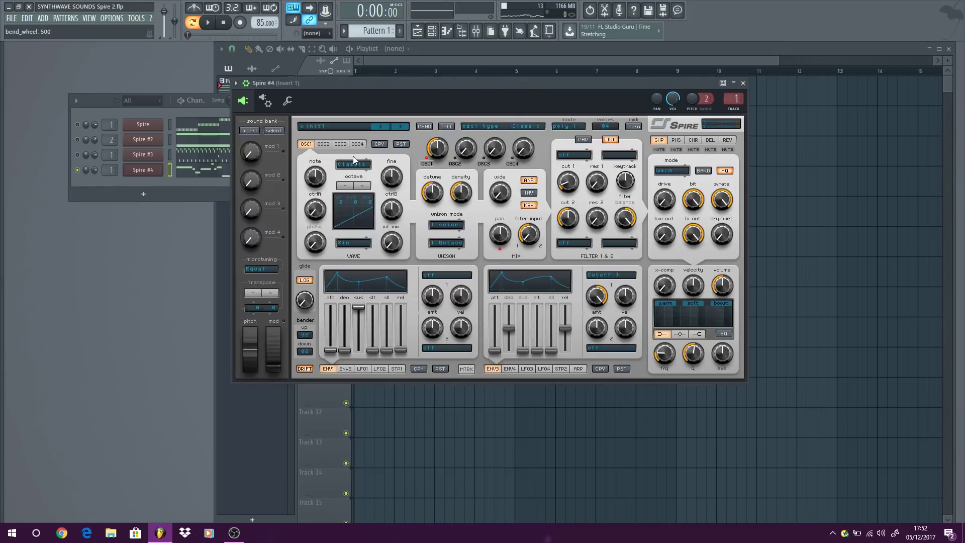
left_click(265, 101)
left_click(277, 122)
left_click(389, 184)
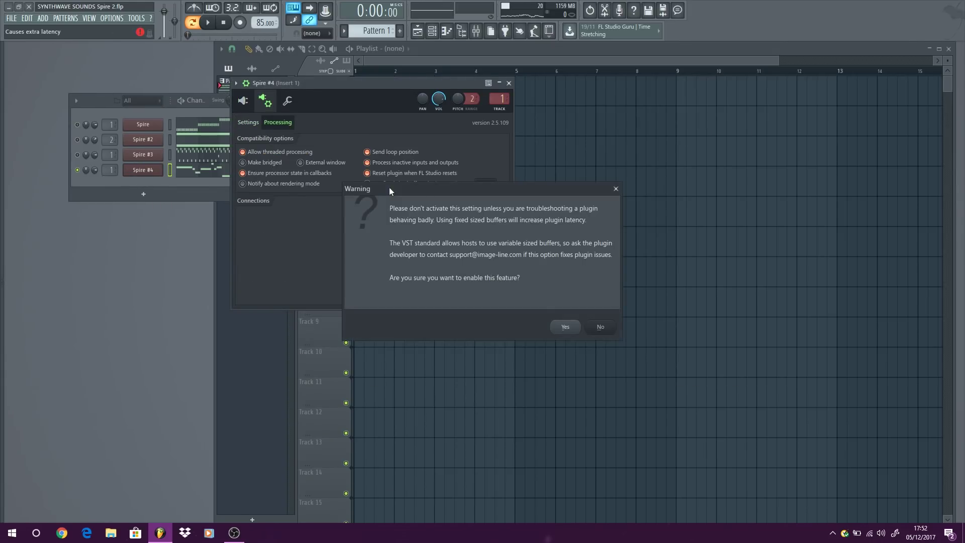
left_click(572, 332)
left_click(243, 101)
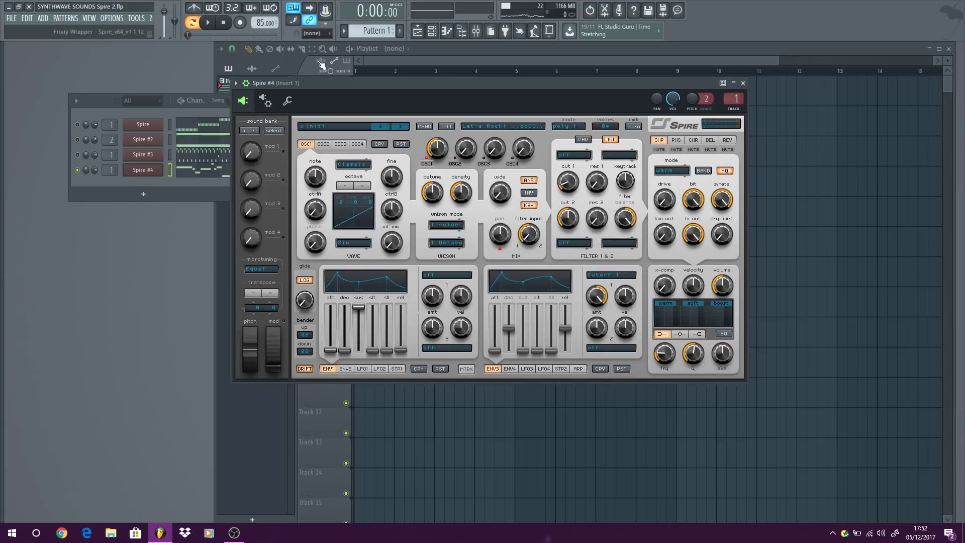
Step: Give Spire #4's oscillator 1 eight unison voices, detune 325, and higher ctrlA
left_click(208, 24)
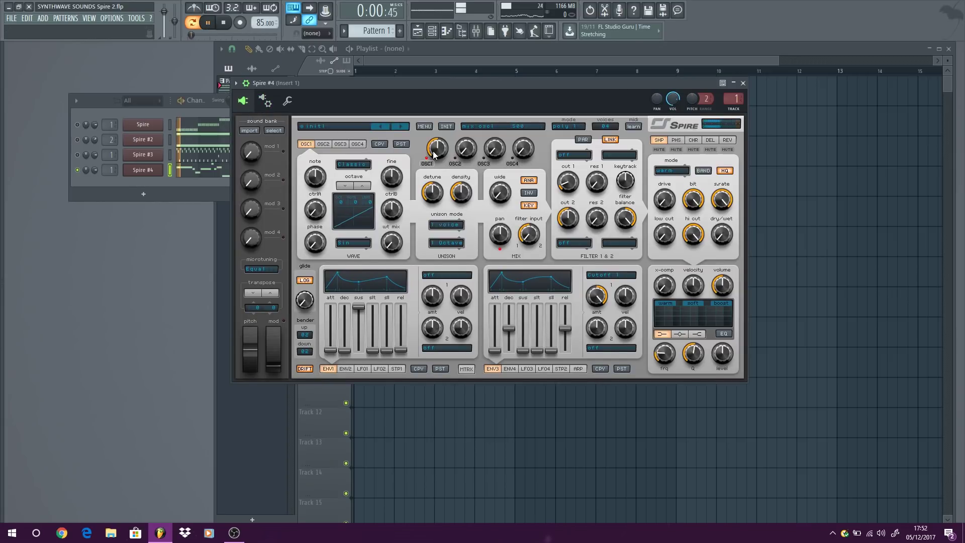
left_click(447, 224)
left_click(461, 317)
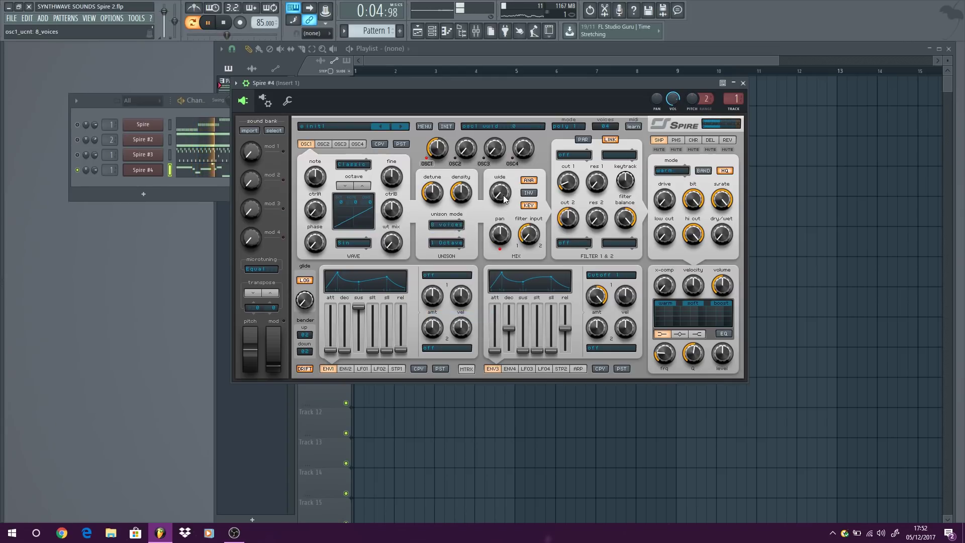
left_click_drag(431, 191, 427, 210)
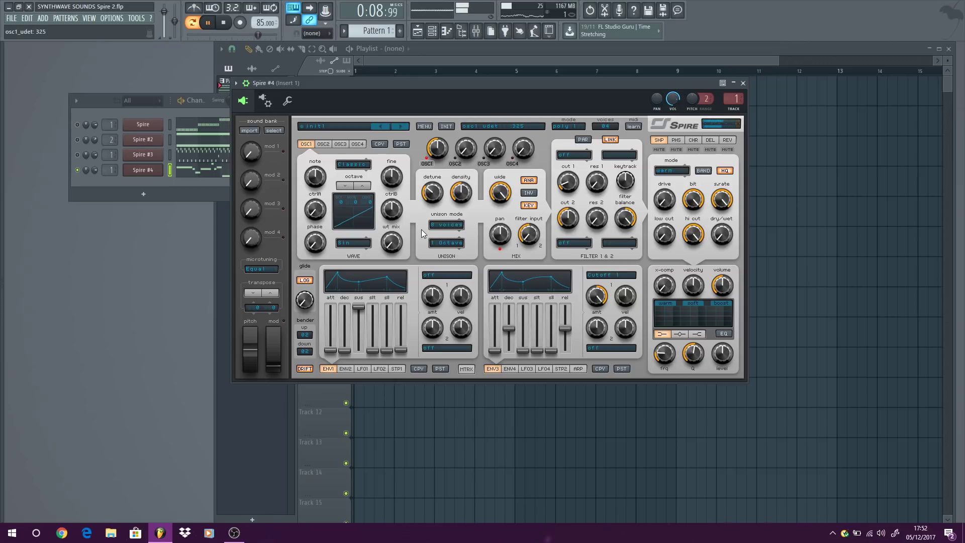
mouse_move(318, 211)
left_mouse_down()
mouse_move(322, 179)
mouse_move(318, 219)
left_mouse_up()
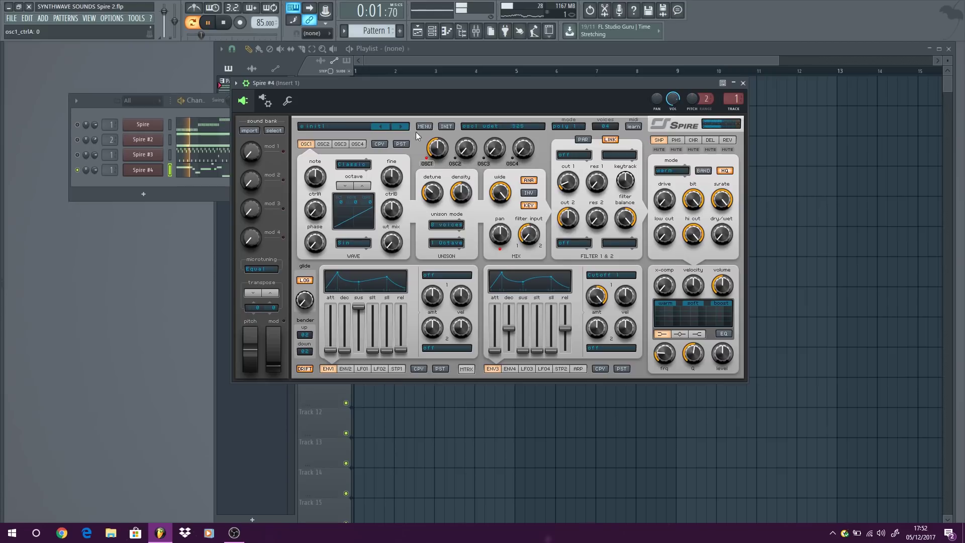
left_click_drag(406, 83, 358, 95)
Step: Enable Spire #4's EQ with low band level 620, and set x-comp to 105
left_click(472, 160)
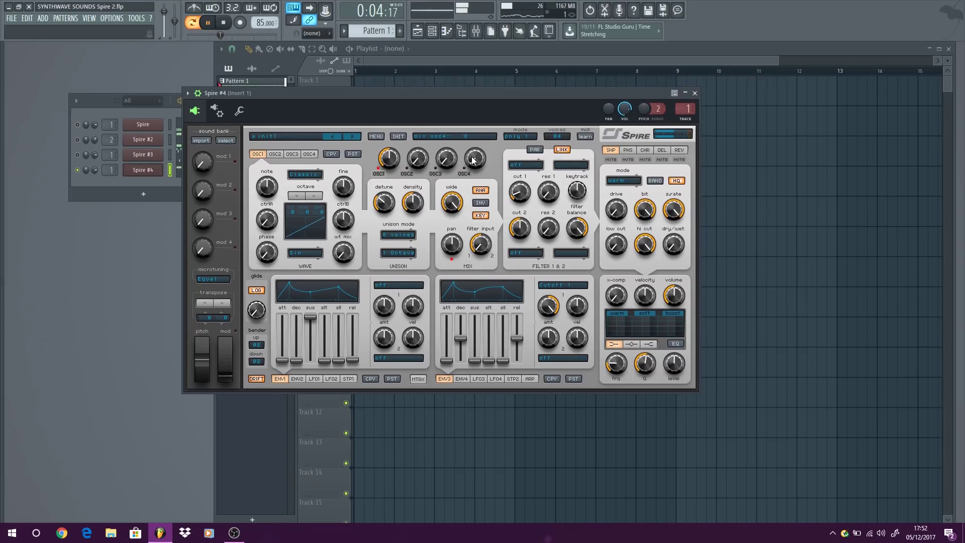
left_click(678, 346)
left_click_drag(673, 364, 674, 351)
left_click(650, 344)
left_click_drag(612, 295, 612, 282)
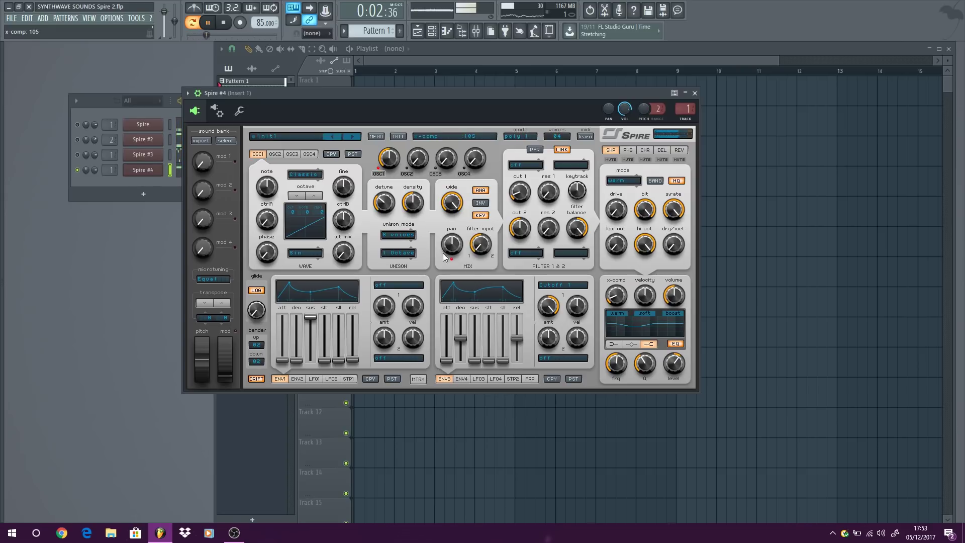
Step: Set filter 1 to Perfecto with cutoff 315, and lengthen ENV3 decay to 483
left_click(526, 165)
left_click(532, 190)
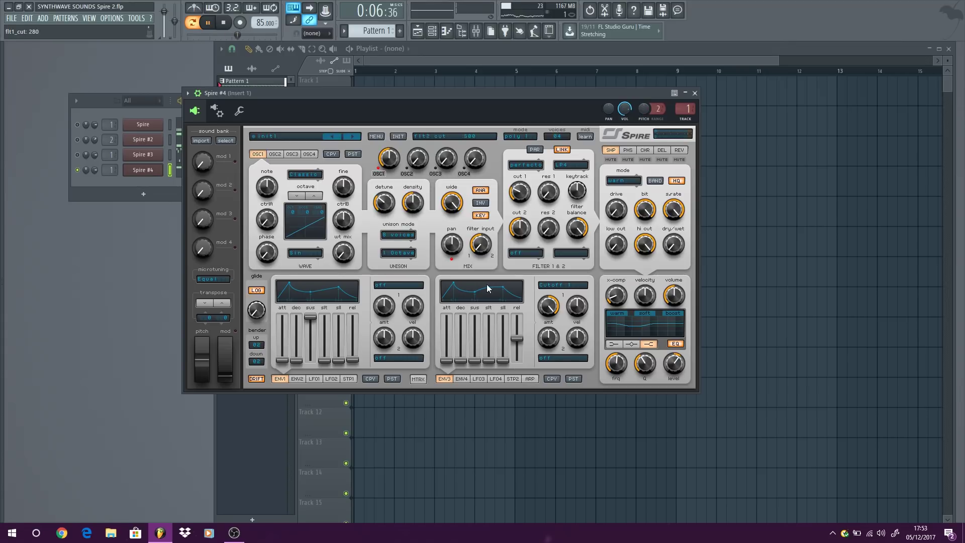
left_click_drag(461, 360, 468, 346)
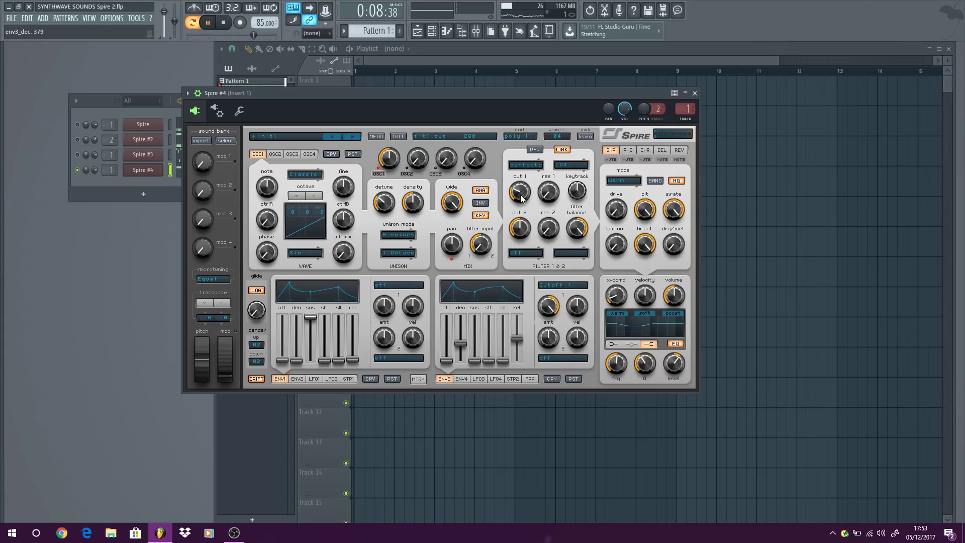
left_click_drag(522, 198, 523, 195)
left_click_drag(456, 354, 458, 348)
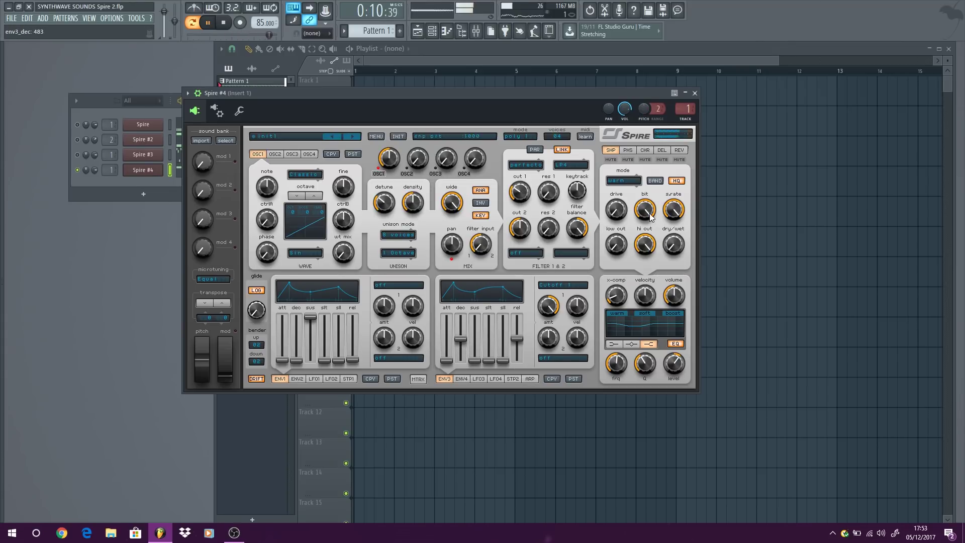
Step: Raise reverb dry/wet to 305 and lower delay dry/wet to 180
left_click(679, 150)
left_click_drag(672, 245, 674, 230)
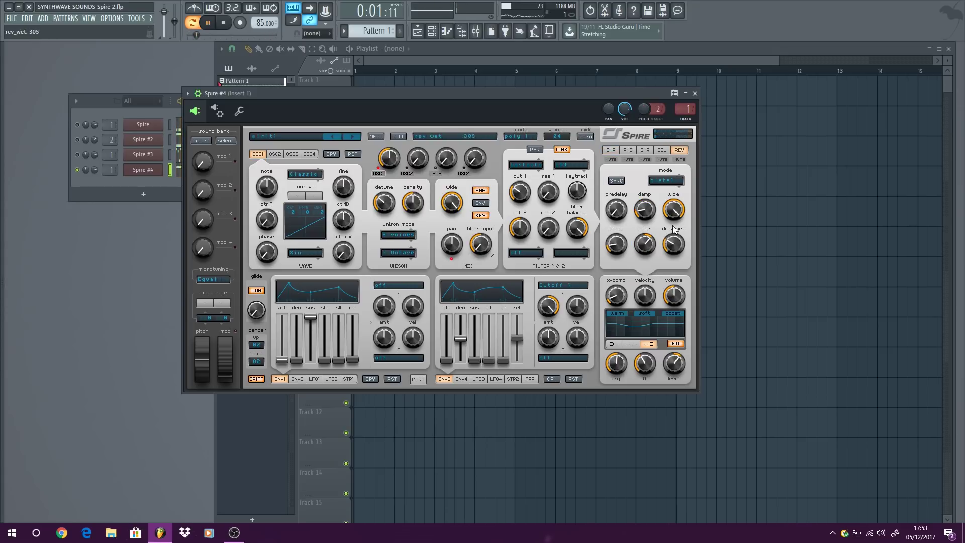
left_click(662, 150)
left_click(672, 224)
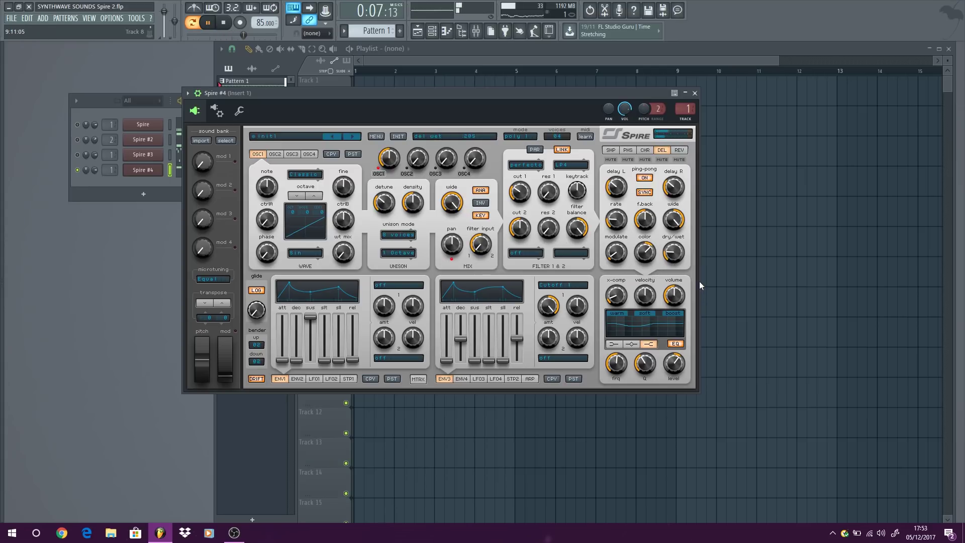
left_click_drag(674, 257, 675, 258)
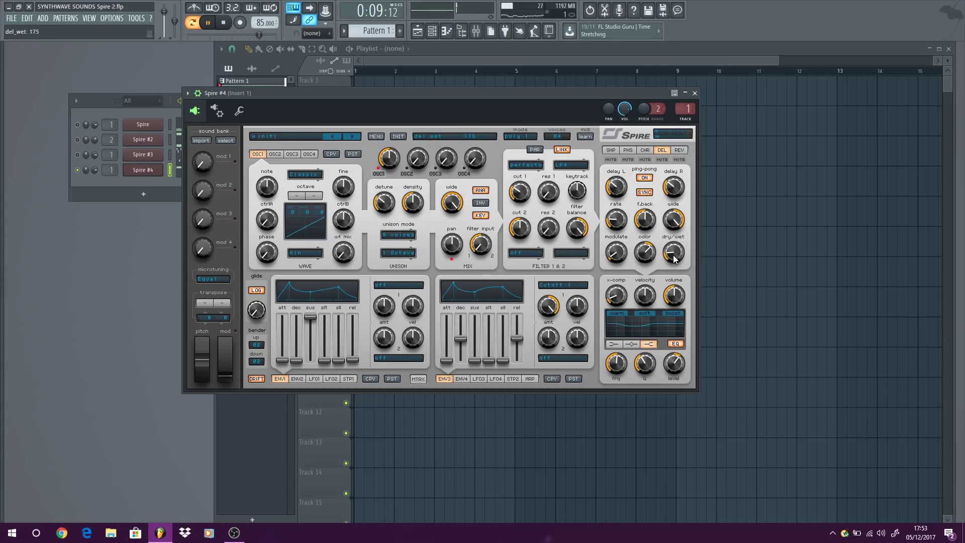
Step: Raise oscillator 1 mix to 735, filter 1 resonance to 90, and ENV1 release to 207
left_click_drag(397, 154, 392, 135)
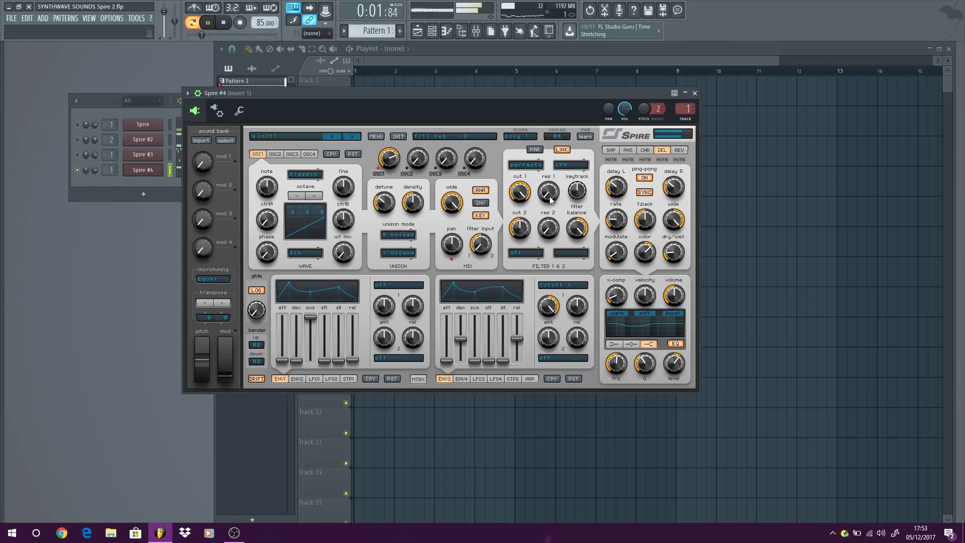
left_click_drag(551, 200, 549, 189)
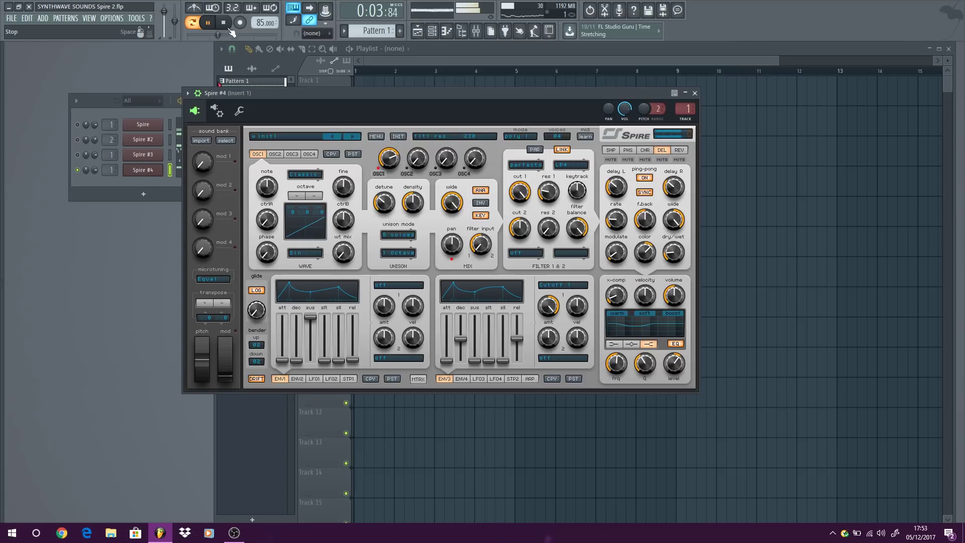
key("space")
left_click_drag(353, 360, 353, 352)
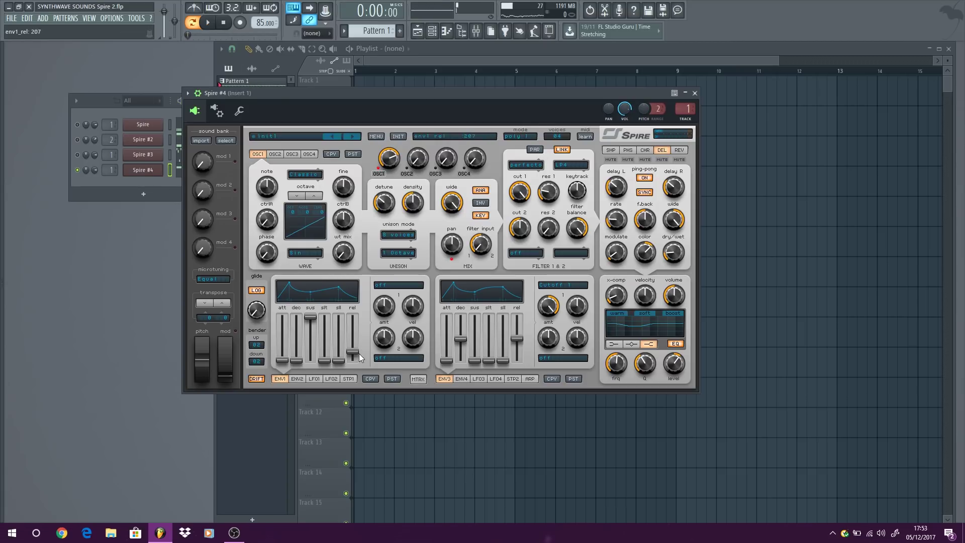
left_click(208, 22)
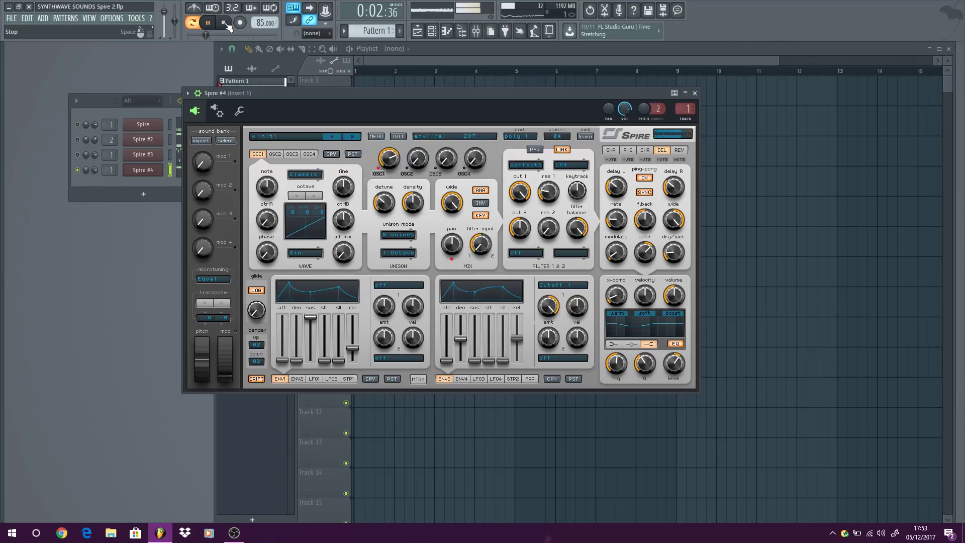
left_click(226, 24)
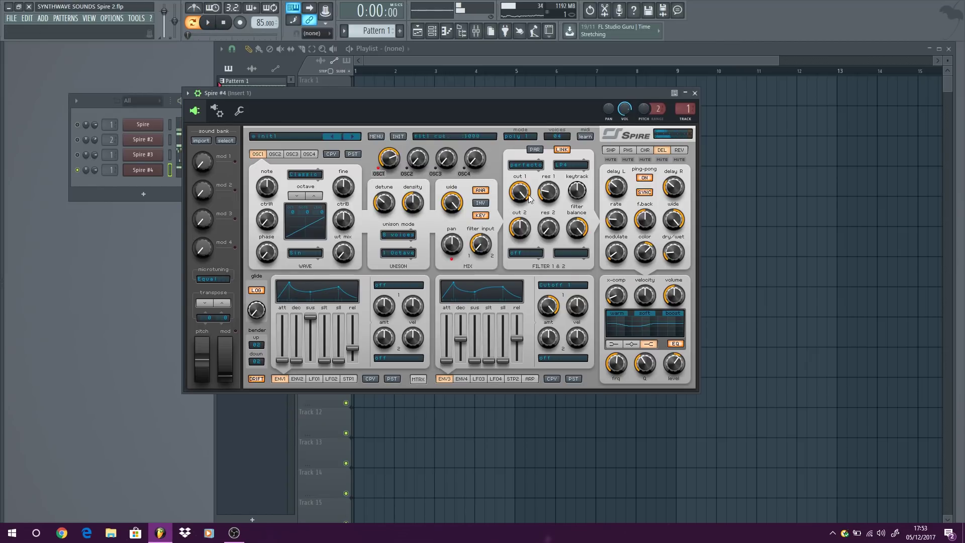
left_click(609, 151)
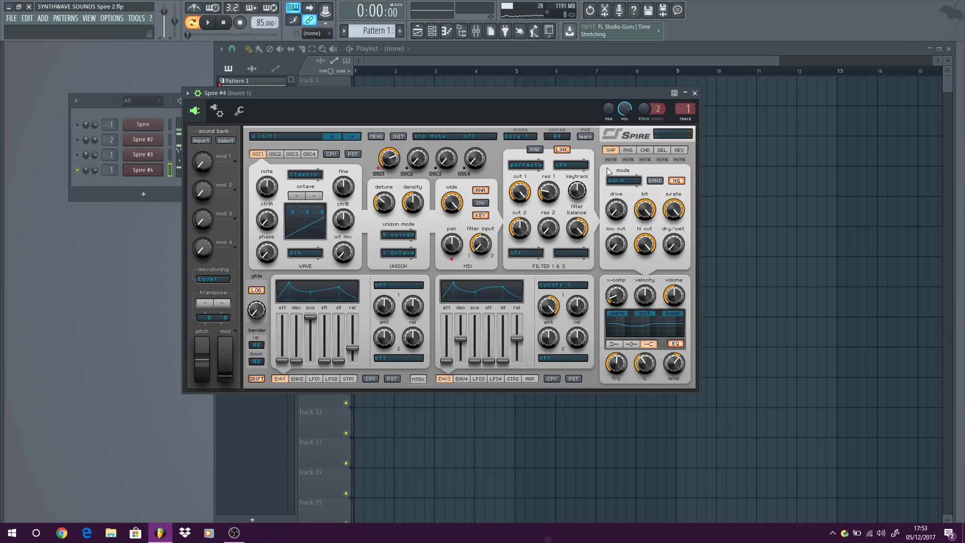
Step: Switch the shaper to tube3 with drive 800 and dry/wet raised above 155
left_click(207, 22)
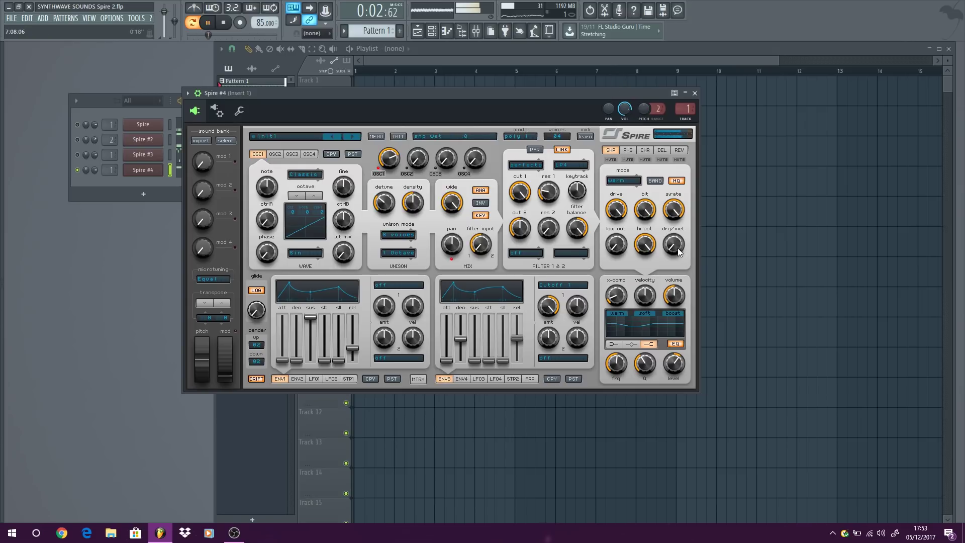
left_click_drag(678, 248, 678, 236)
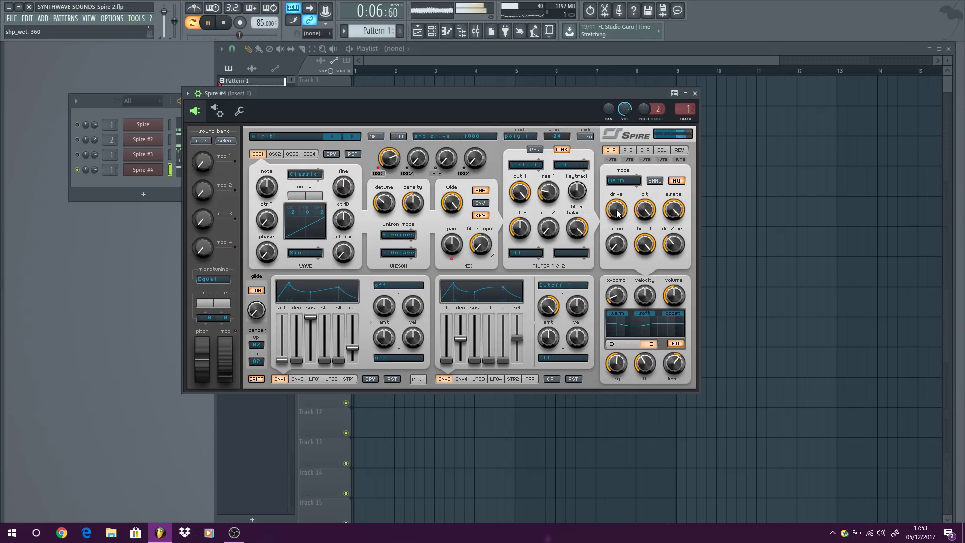
left_click_drag(618, 213, 620, 234)
left_click(632, 187)
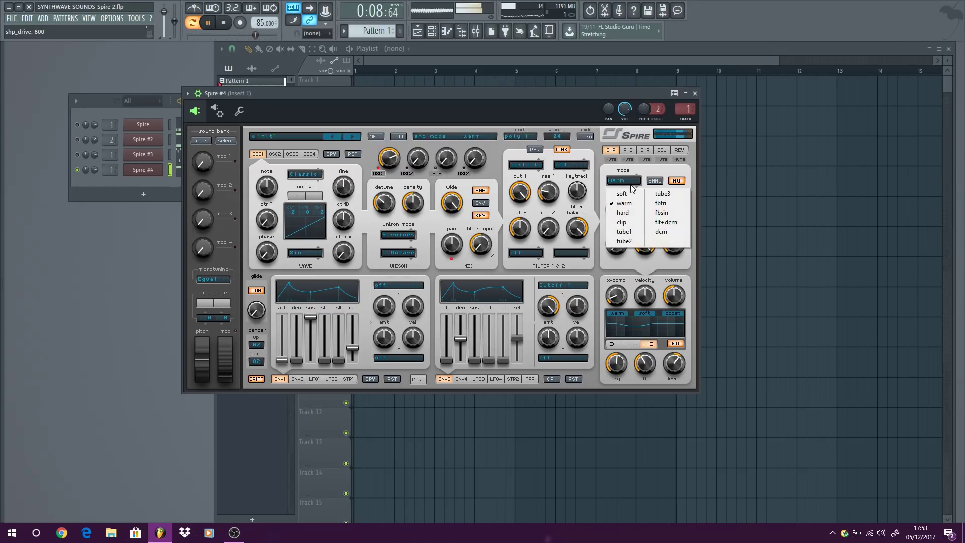
left_click(663, 194)
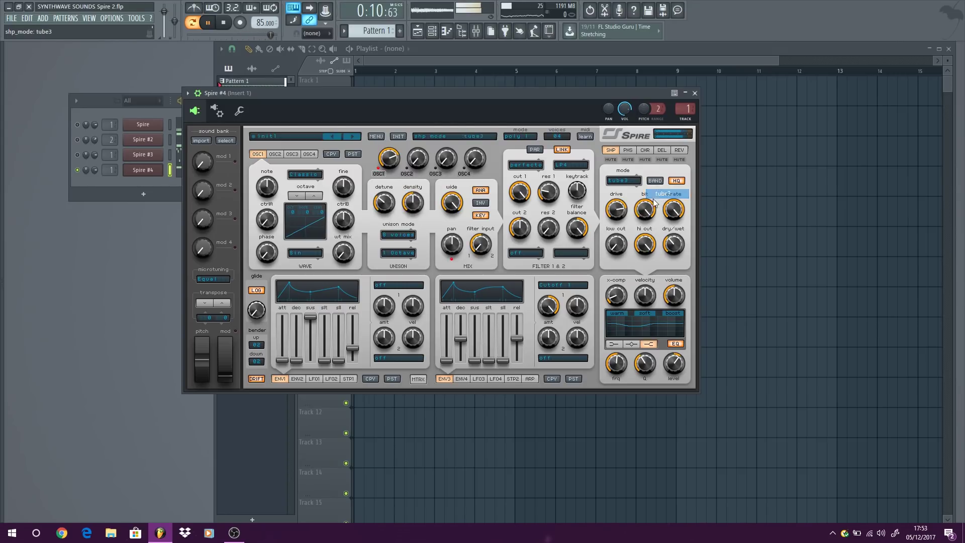
mouse_move(673, 246)
left_mouse_down()
mouse_move(678, 215)
mouse_move(671, 252)
left_mouse_up()
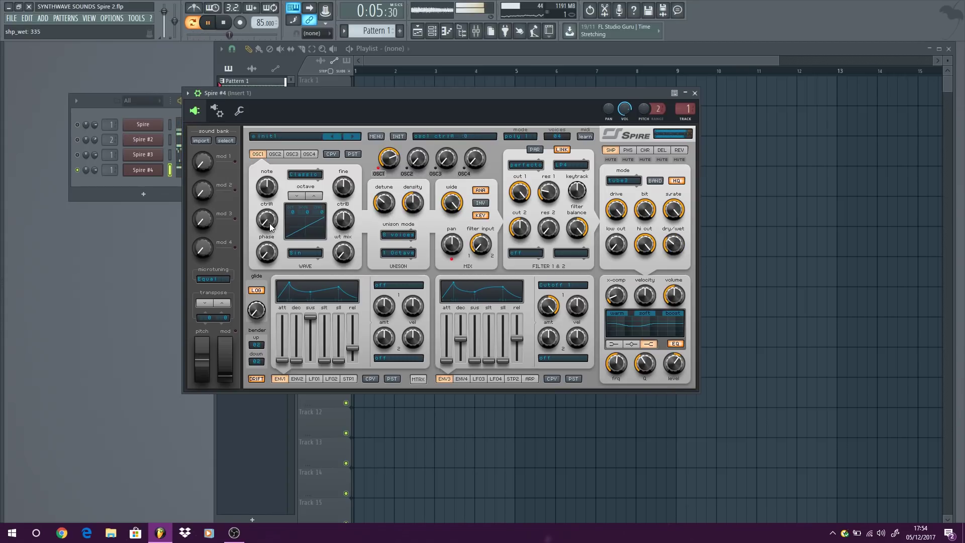
Step: Reshape oscillator 1 by raising ctrlA, then settling it back at 285
left_click_drag(270, 227, 266, 151)
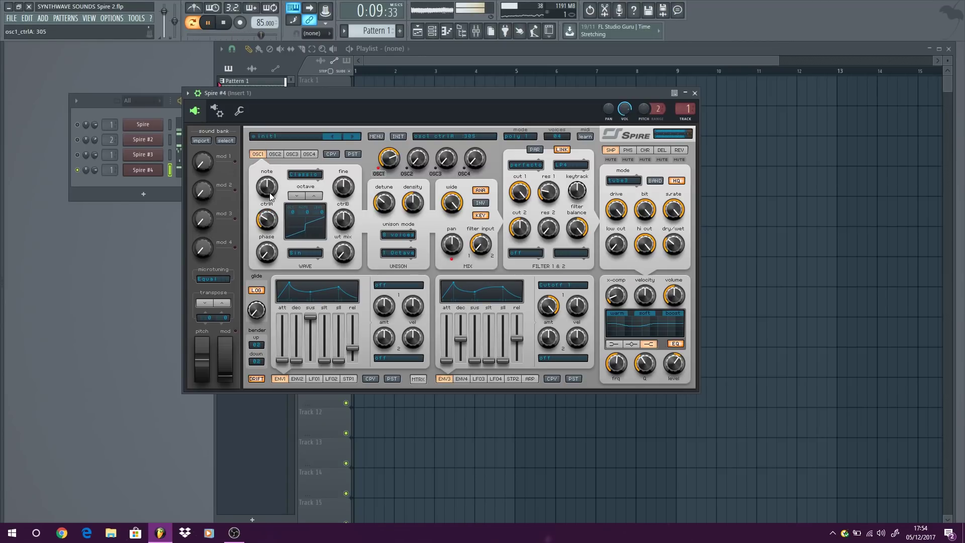
left_click_drag(263, 240, 261, 226)
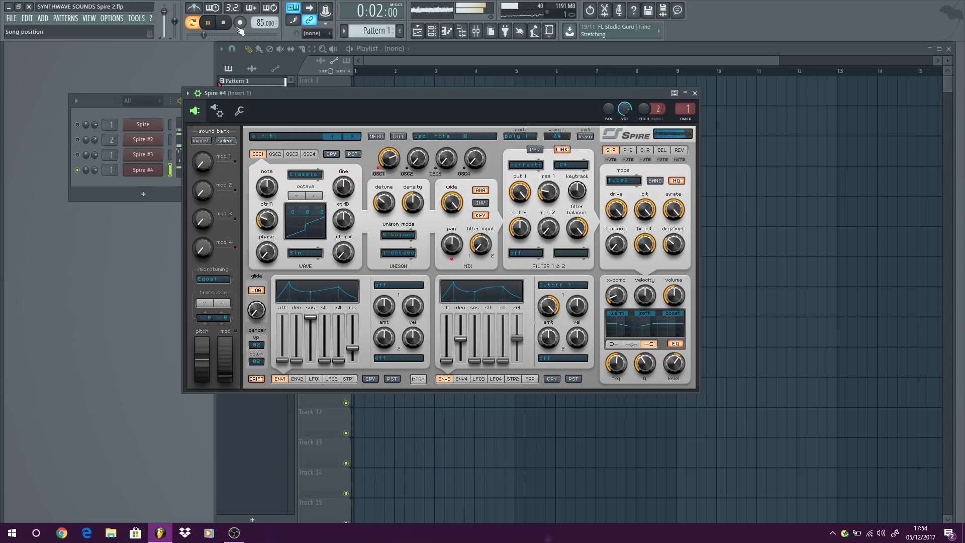
key("space")
Step: Route envelope 1 and LFO 1 to Osc1 Pitch, syncing LFO 1 at 1/4
left_click(399, 285)
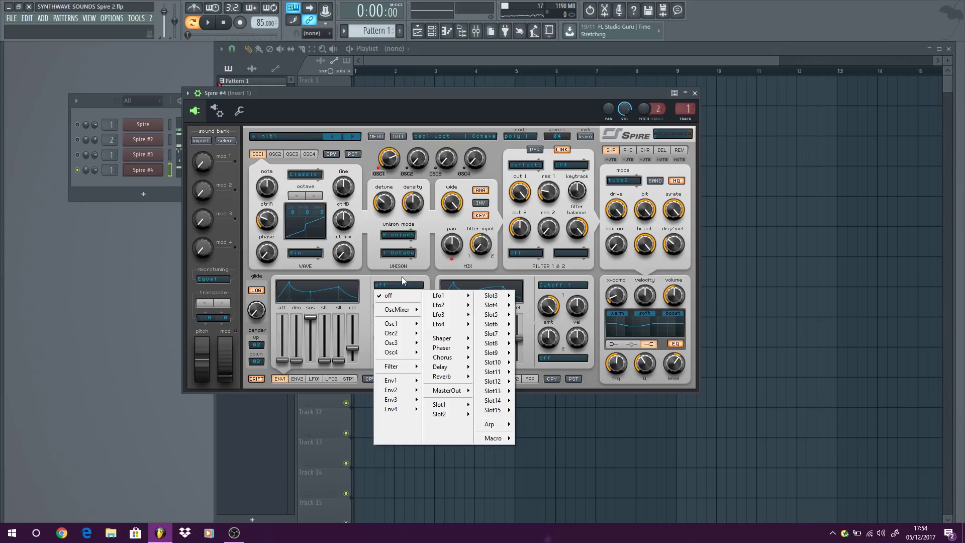
mouse_move(397, 323)
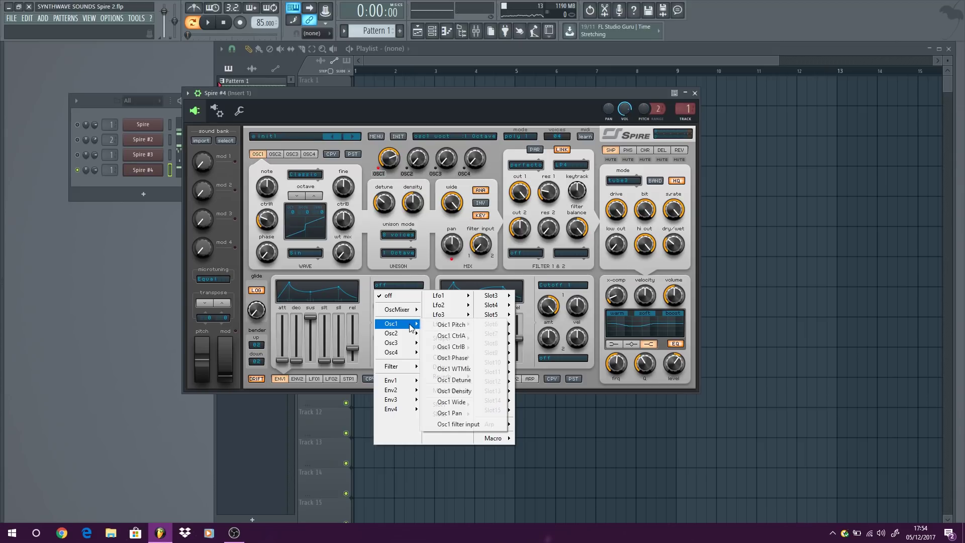
left_click(456, 327)
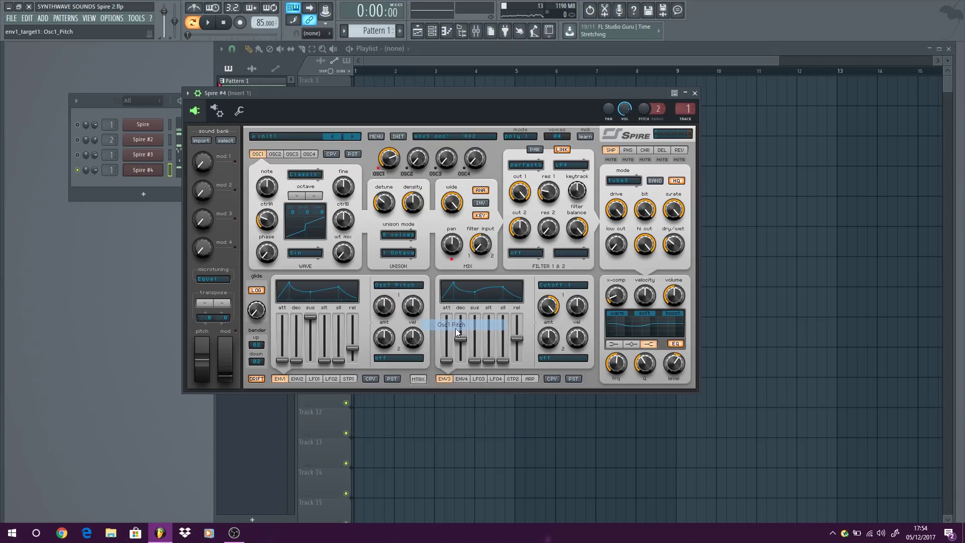
left_click(314, 379)
left_click(402, 286)
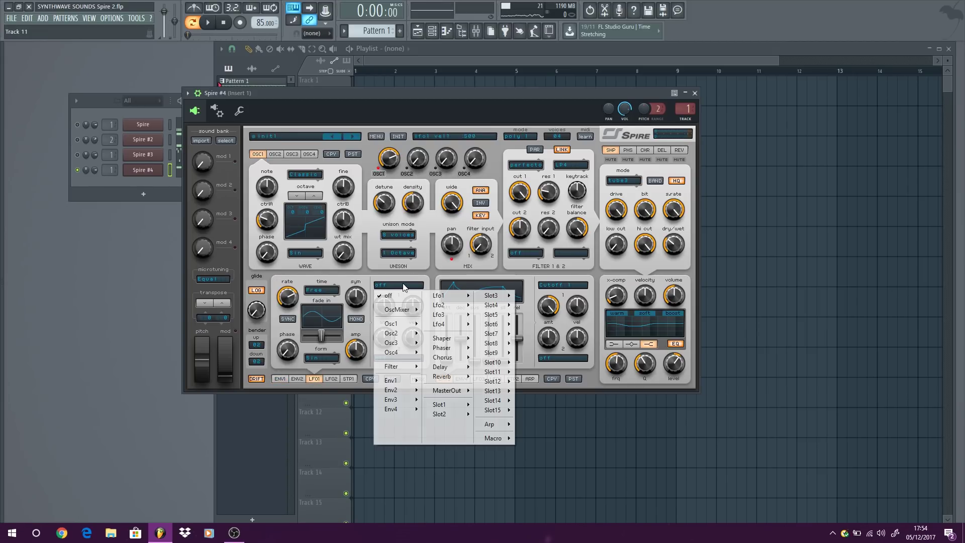
mouse_move(397, 324)
left_click(449, 330)
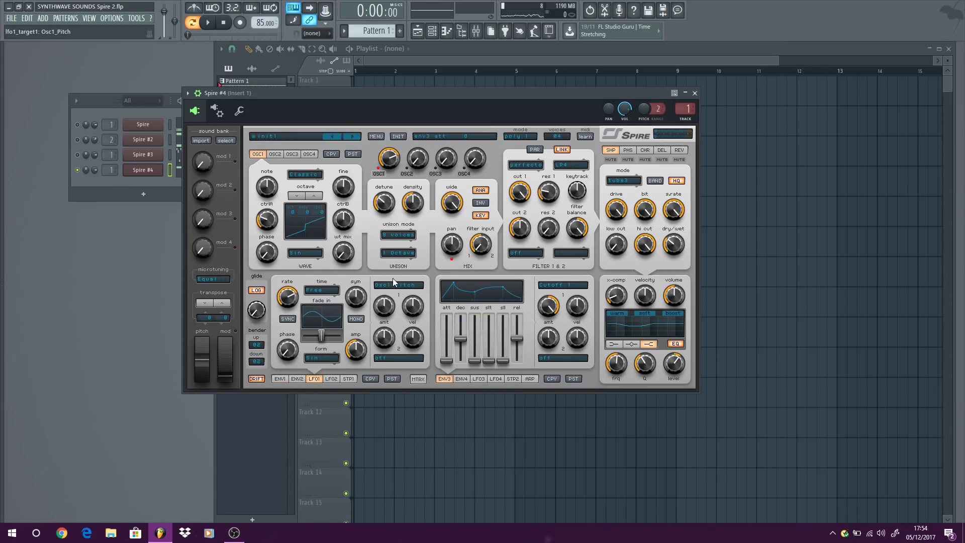
left_click(289, 319)
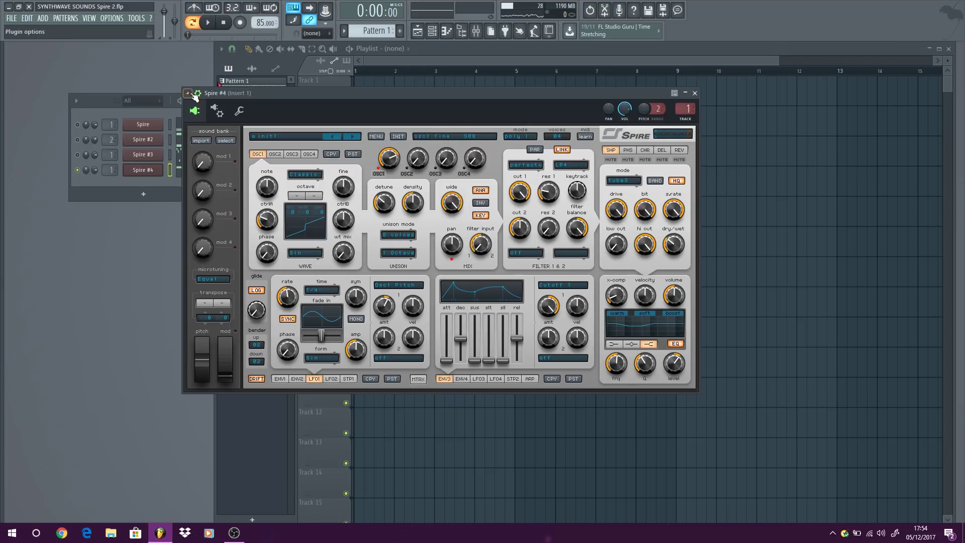
Step: Raise the EQ high band level while auditioning the pattern
left_click(209, 23)
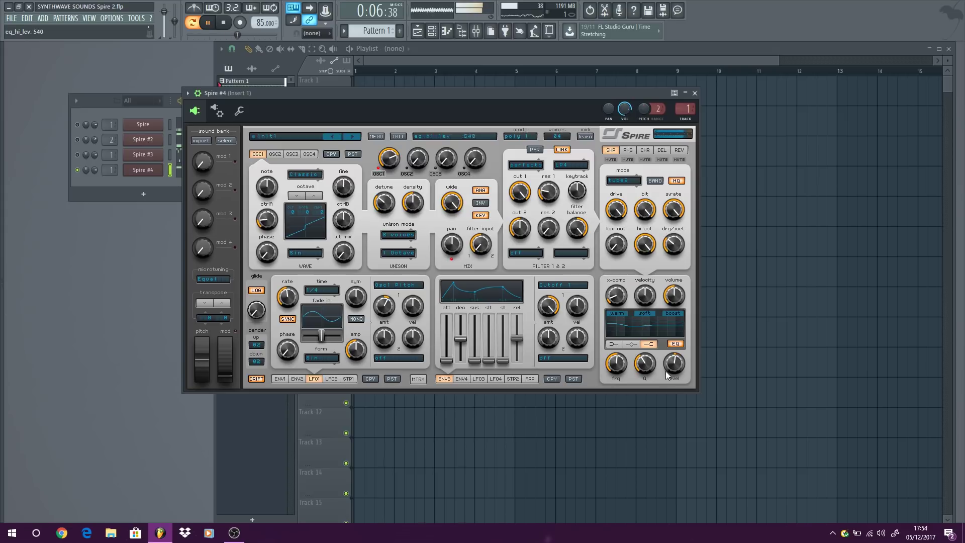
left_click_drag(666, 372, 666, 370)
left_click_drag(395, 93, 394, 98)
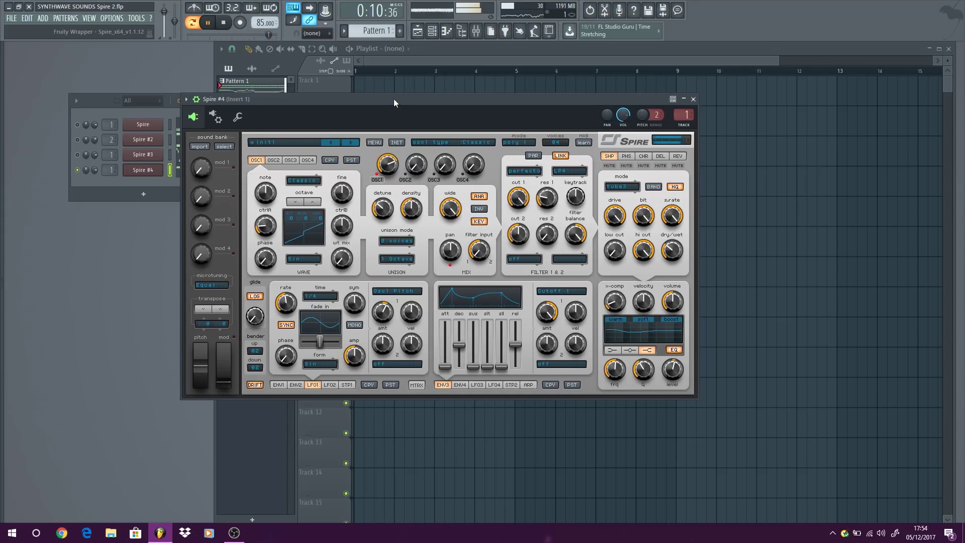
left_click(224, 26)
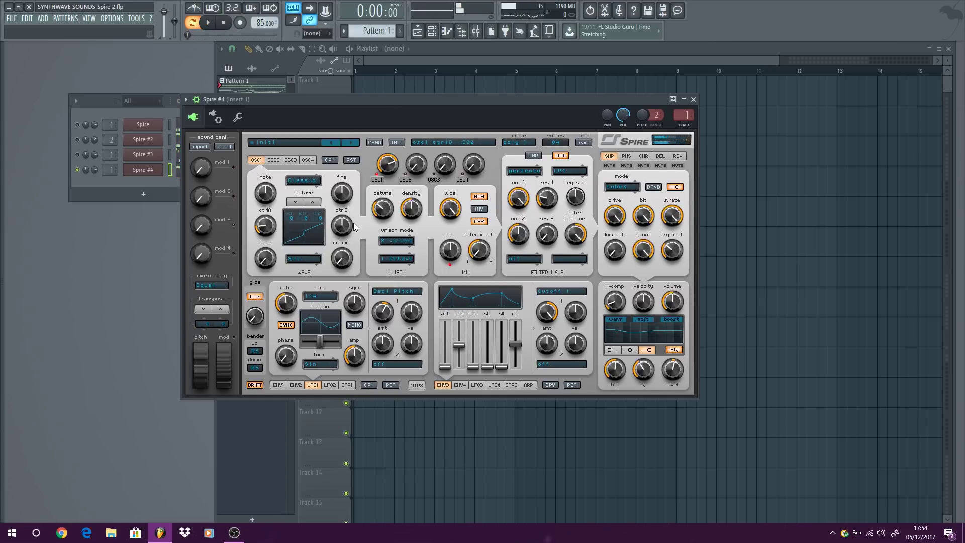
right_click(70, 168)
key("Escape")
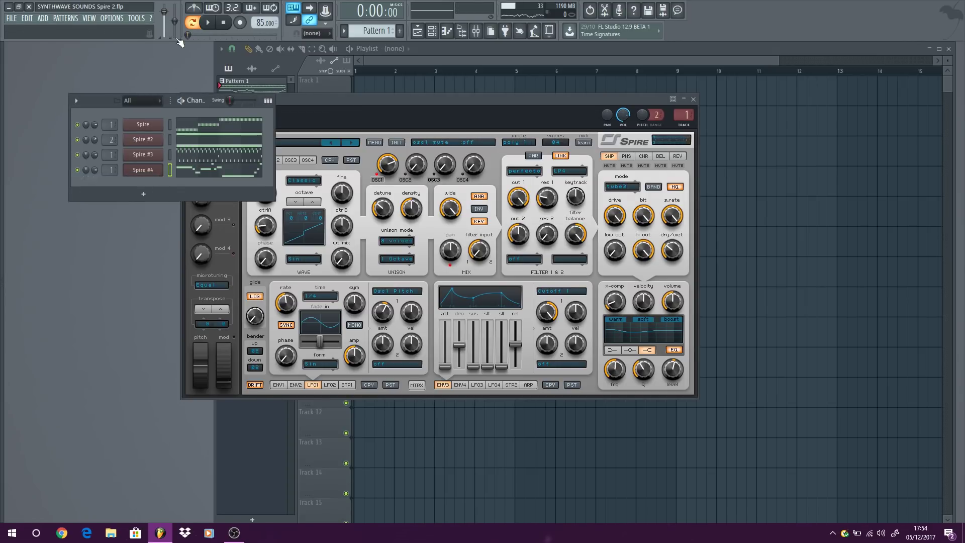
Step: Lower the EQ low band level to 435 and raise Osc2 mix to 790
left_click(207, 22)
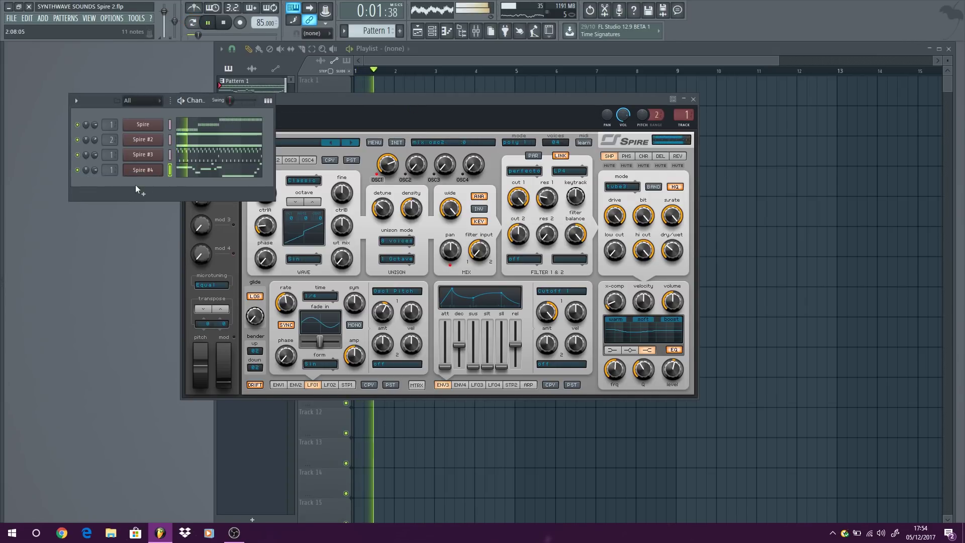
left_click(667, 374)
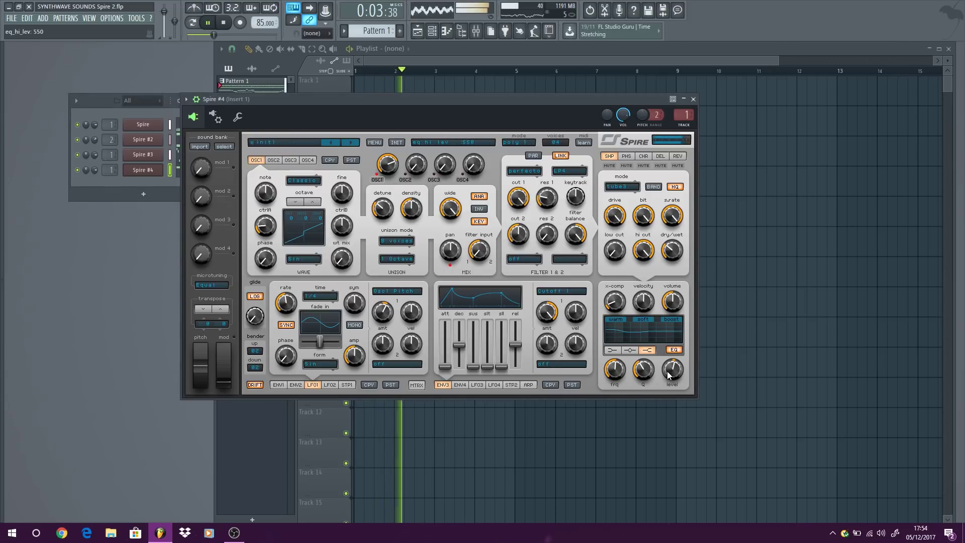
left_click(612, 349)
mouse_move(677, 375)
left_mouse_down()
mouse_move(674, 384)
mouse_move(674, 374)
left_mouse_up()
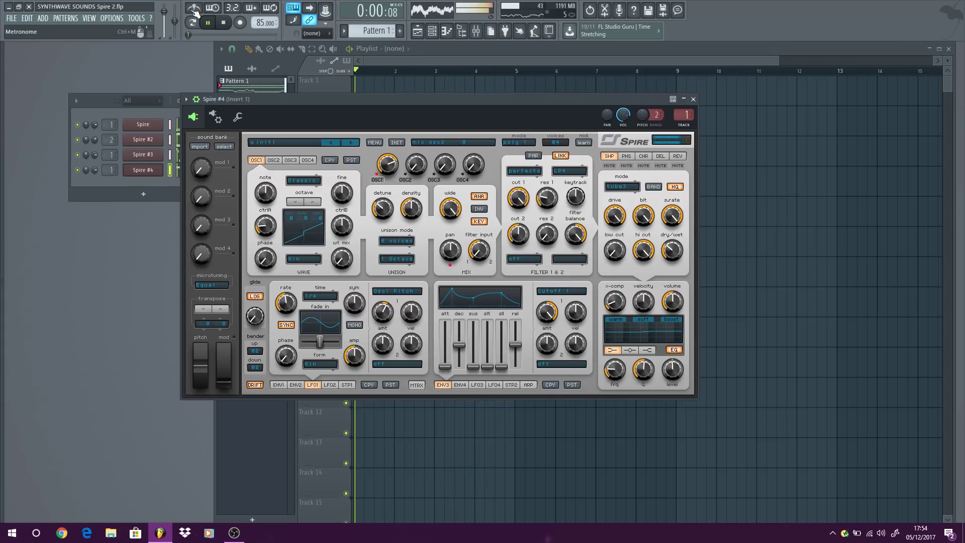
key("space")
left_click_drag(425, 172, 420, 93)
Step: Give Spire #4's Osc2 8 unison voices and raise its unison detune to 660, test-playing the result
left_click(274, 159)
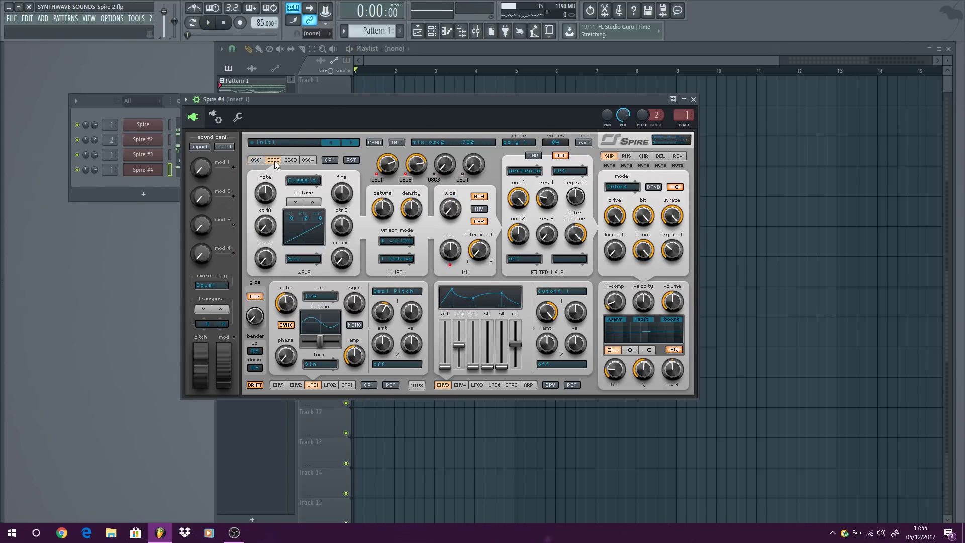
left_click(402, 241)
left_click(418, 333)
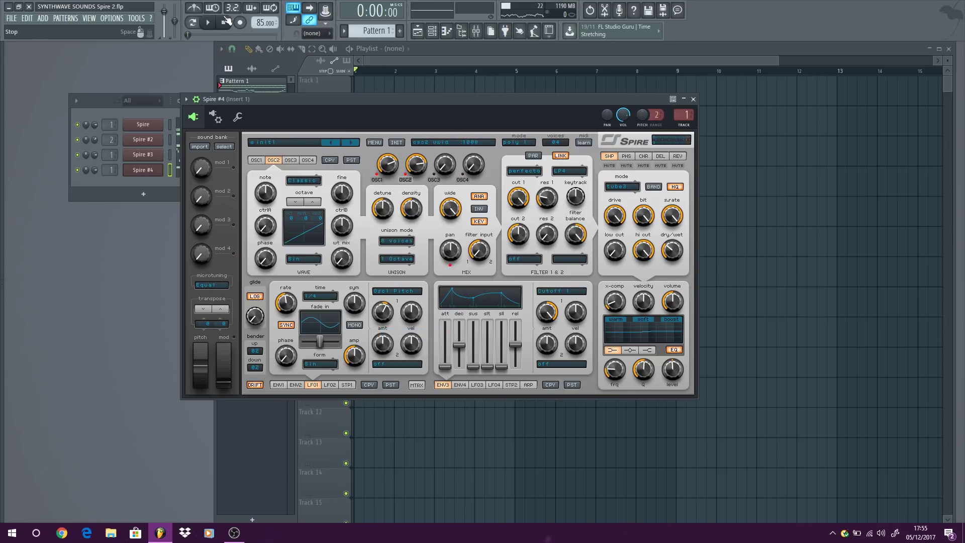
key("space")
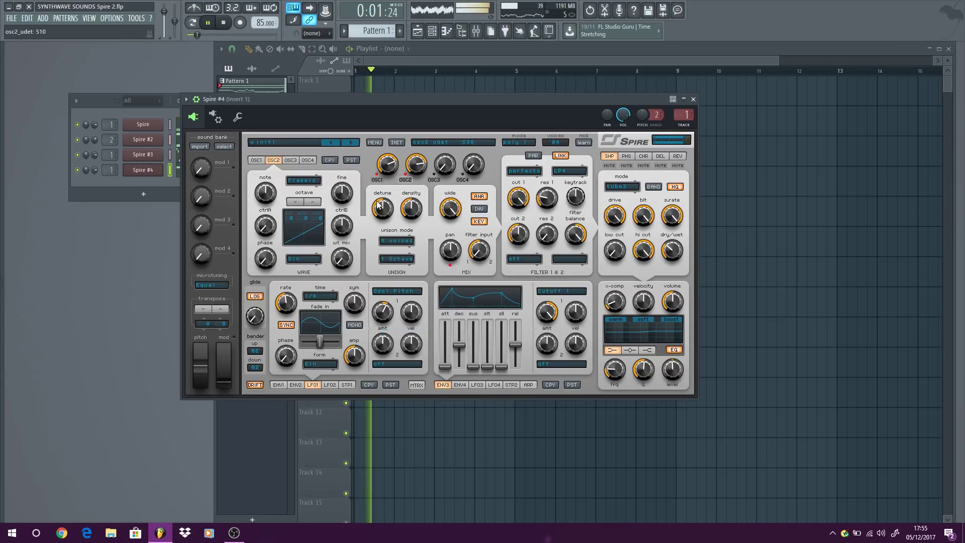
left_click(378, 197)
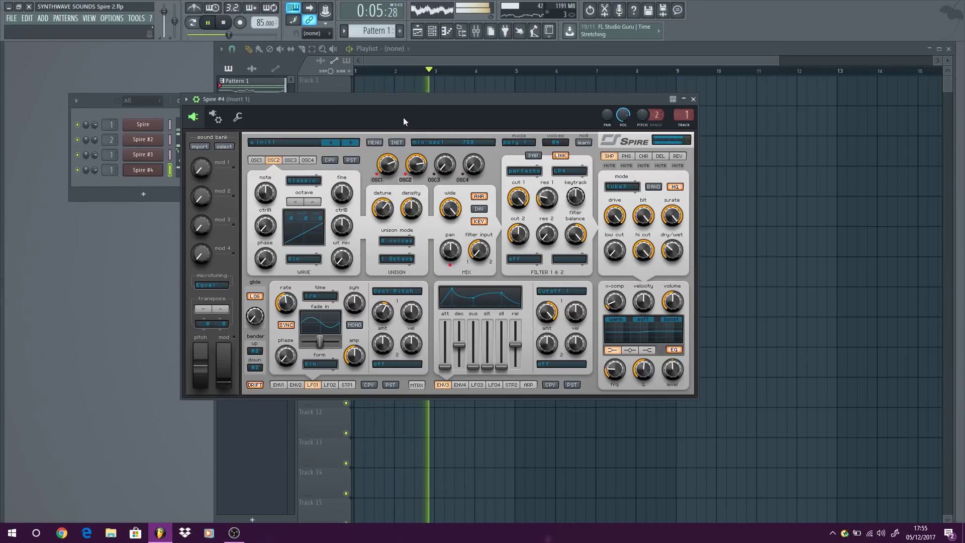
key("space")
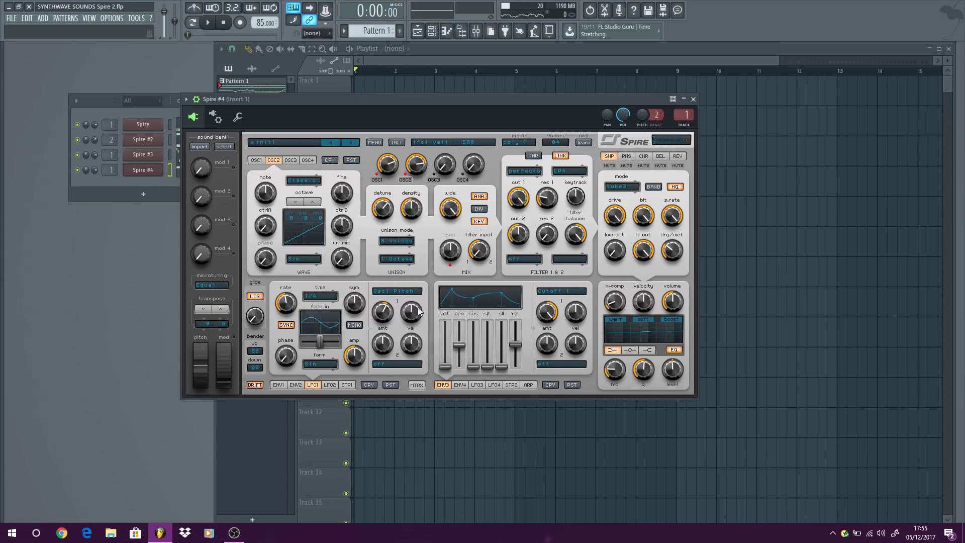
Step: In mod matrix slot 1, route Mod1 to Osc1 Pitch
left_click(417, 385)
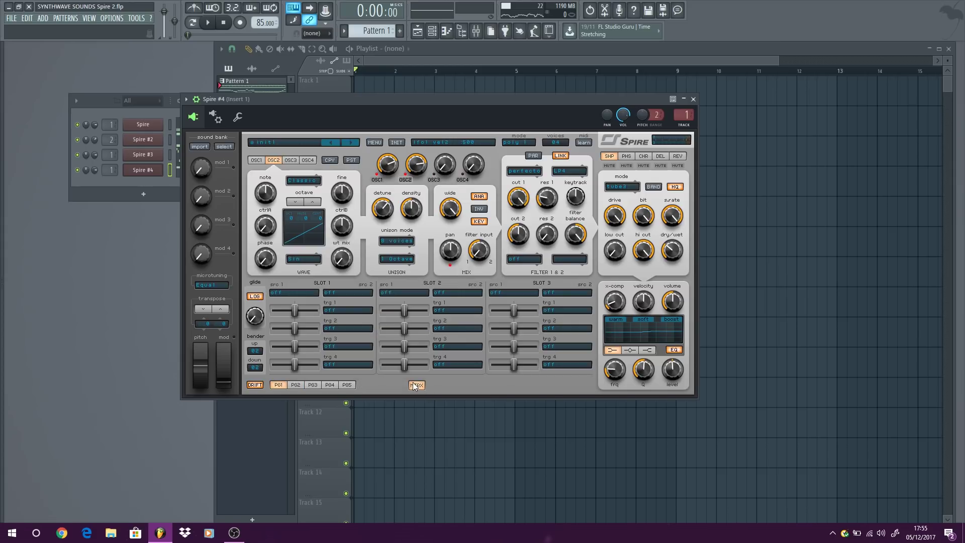
left_click(288, 291)
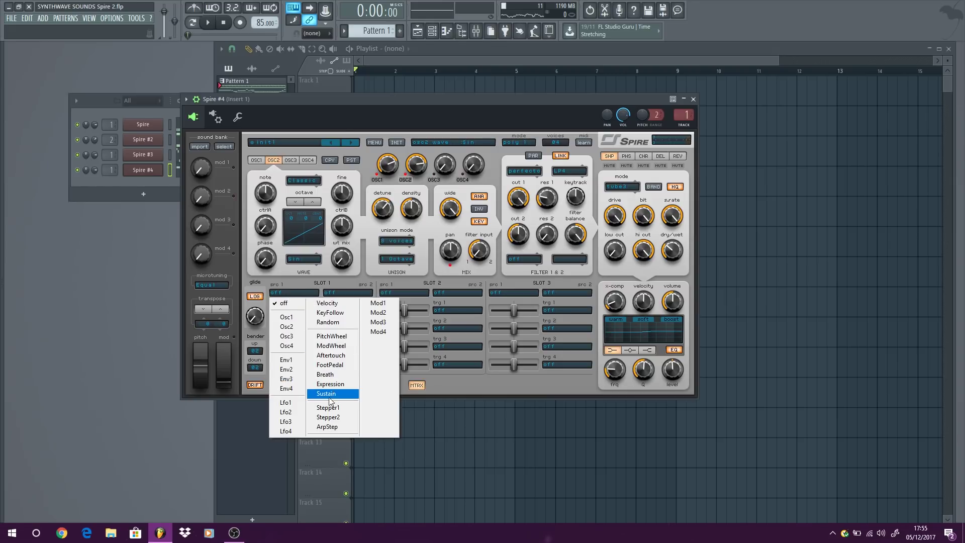
left_click(378, 302)
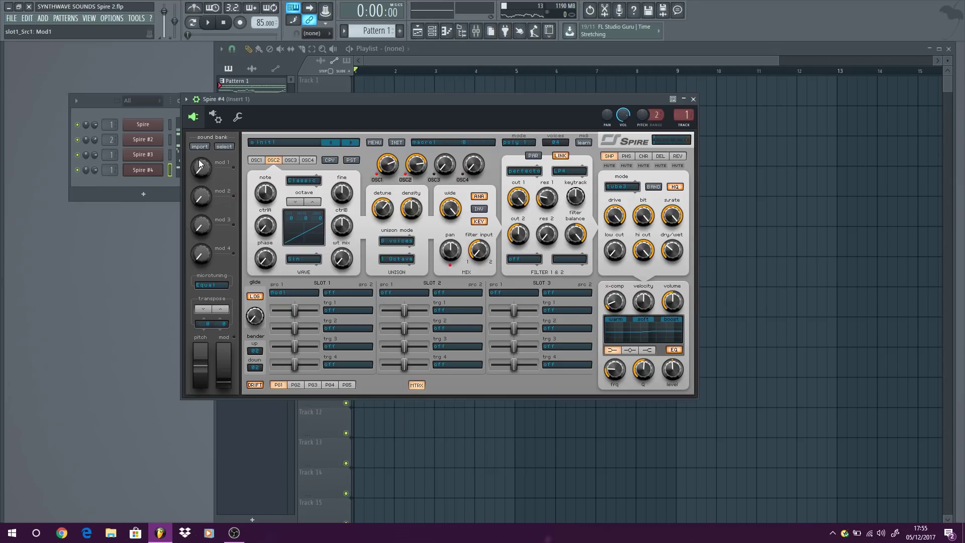
left_click(340, 310)
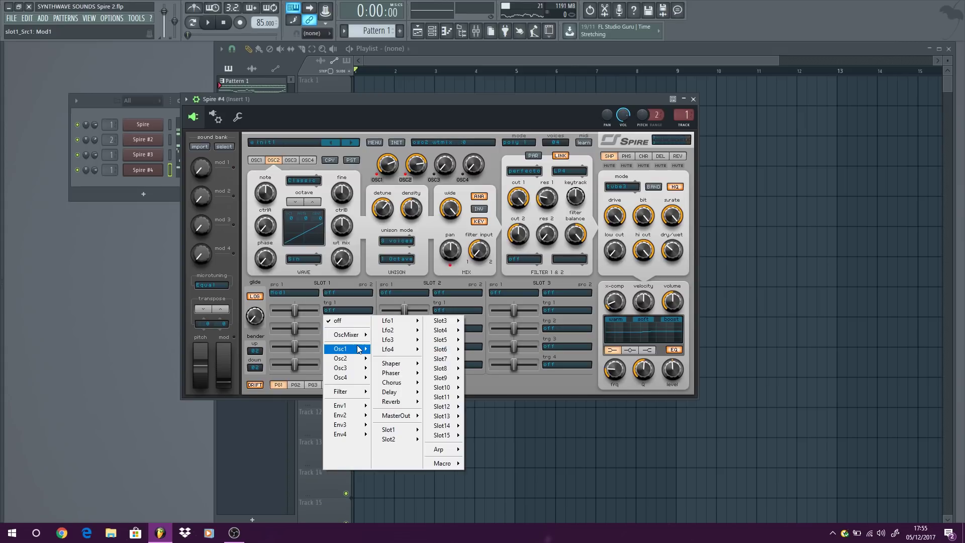
mouse_move(359, 349)
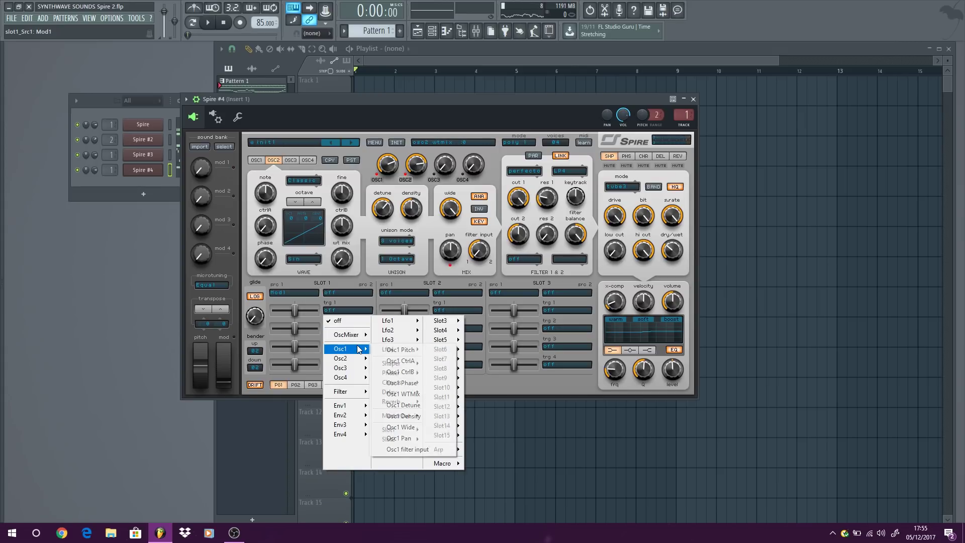
left_click(394, 350)
Step: Add Osc2 Pitch as slot 1's second target and raise its modulation amount
left_click(335, 330)
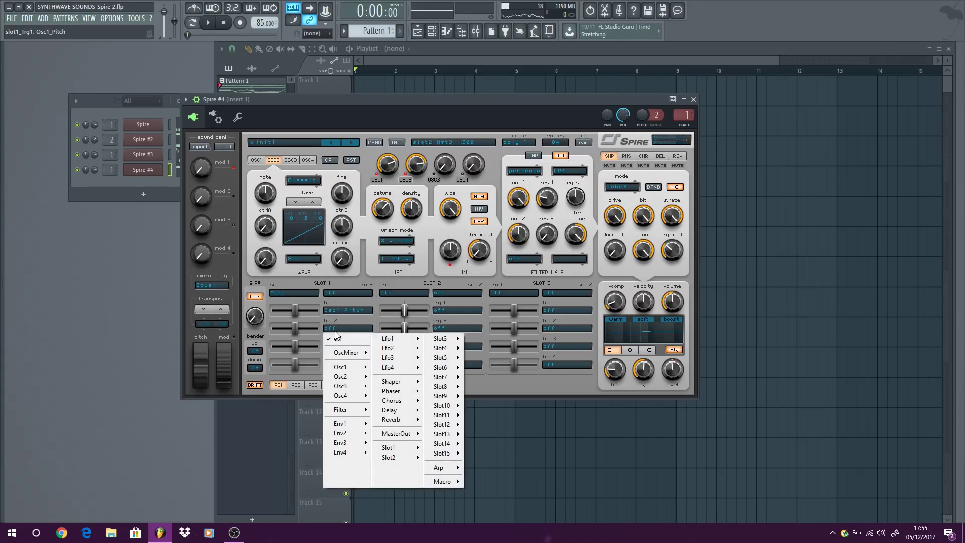
mouse_move(352, 377)
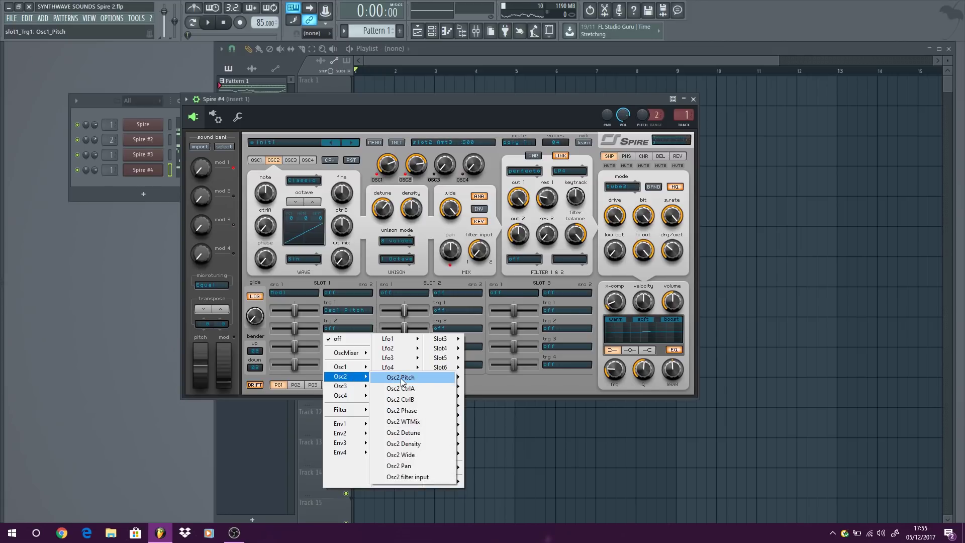
left_click(400, 378)
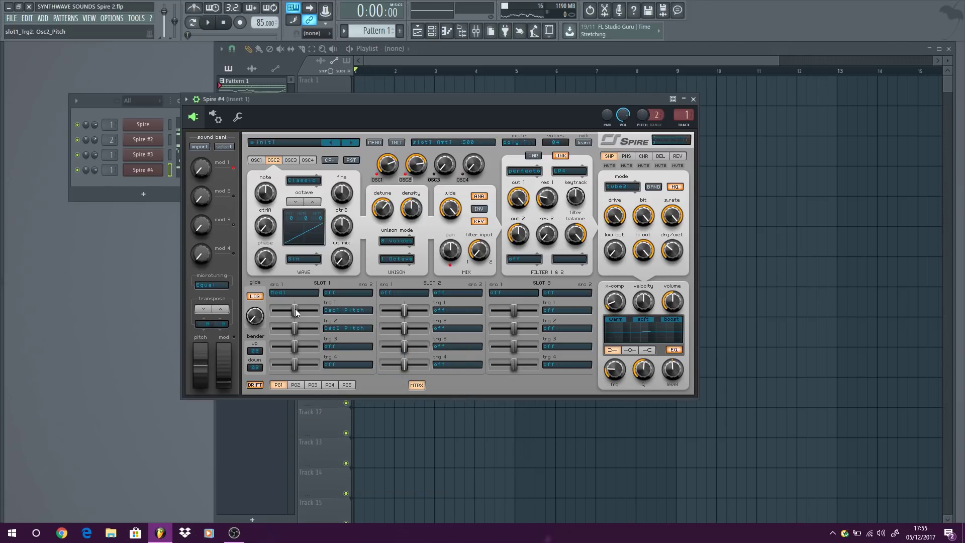
left_click_drag(295, 309, 307, 313)
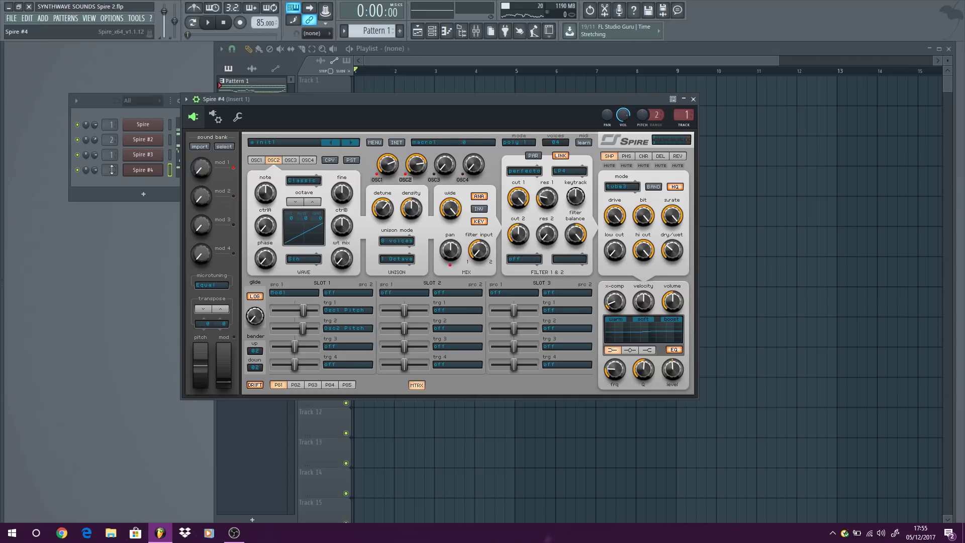
Step: Play the pattern and turn up Spire #4's macro 1 to hear the pitch bend
key("F6")
key("space")
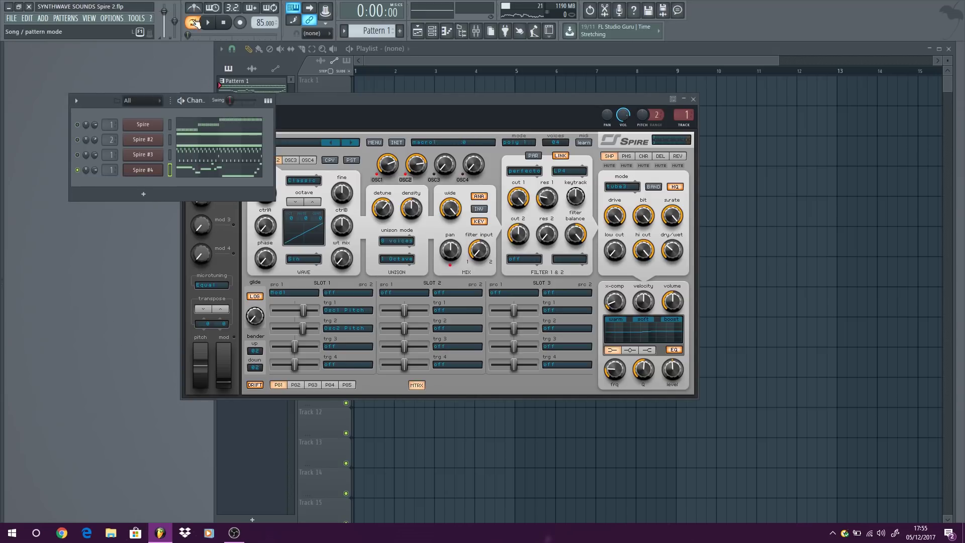
left_click(321, 116)
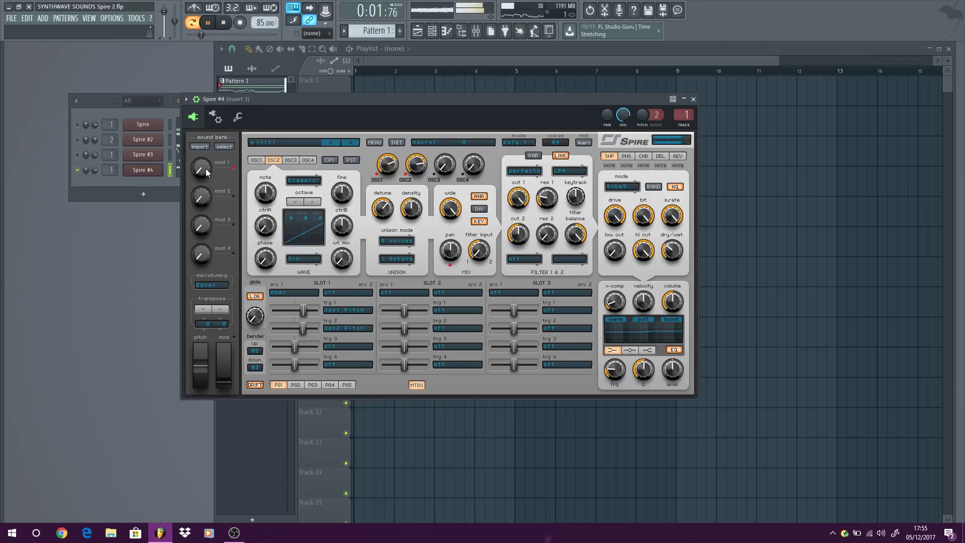
left_click_drag(206, 168, 182, 195)
key("space")
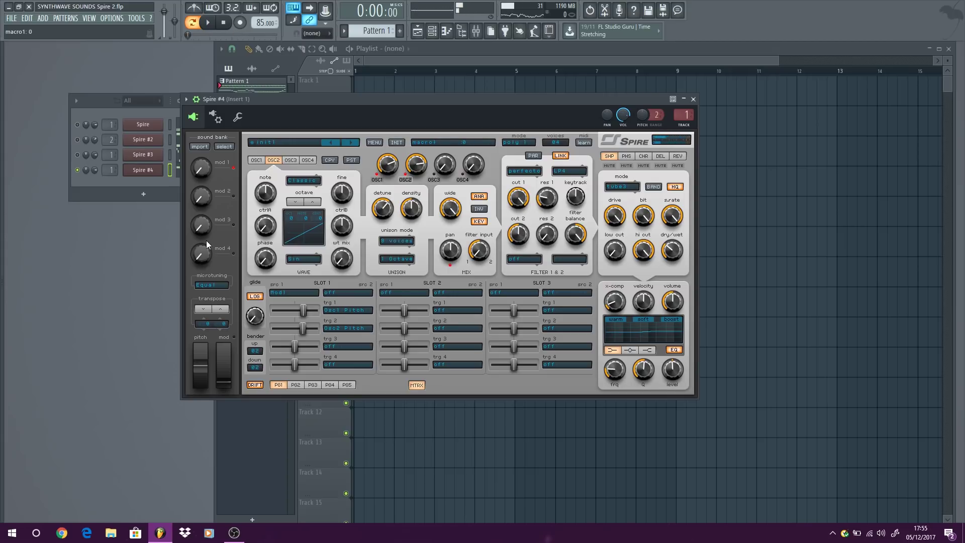
Step: Create an automation clip for macro1 from the plugin's Browse parameters list
left_click(186, 99)
left_click(224, 224)
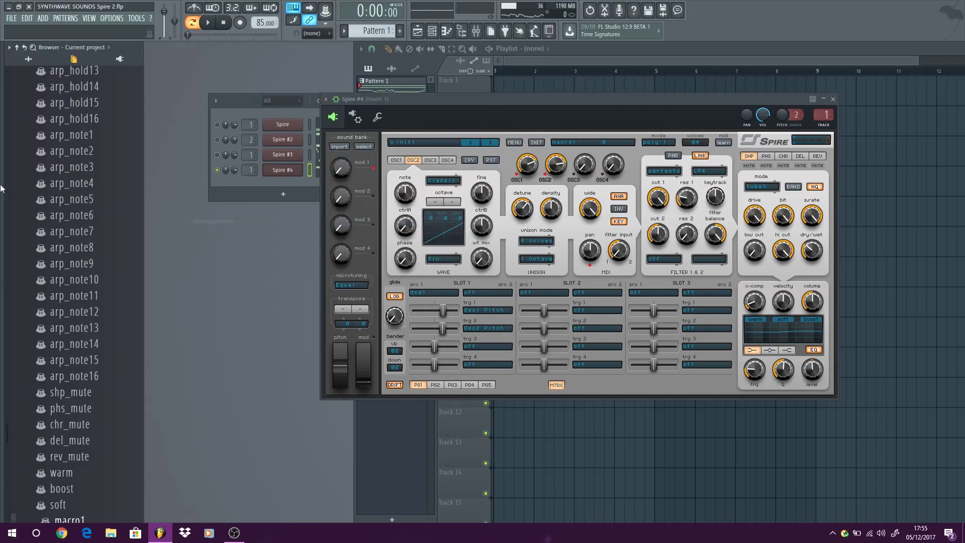
scroll(74, 176, "down", 6)
right_click(81, 225)
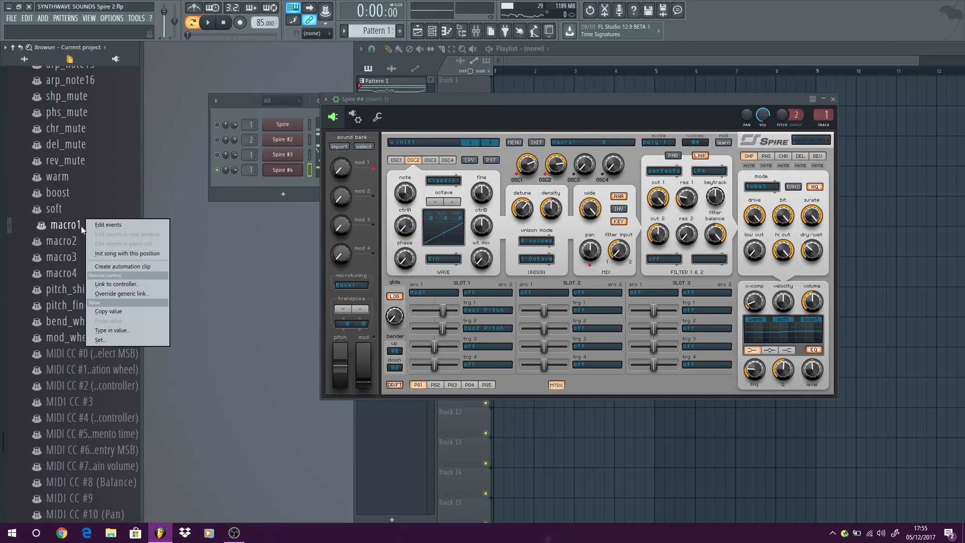
left_click(128, 268)
Step: Move the macro1 clip to Track 3 and draw a rise-and-fall peak with a curved falling slope
left_click(694, 98)
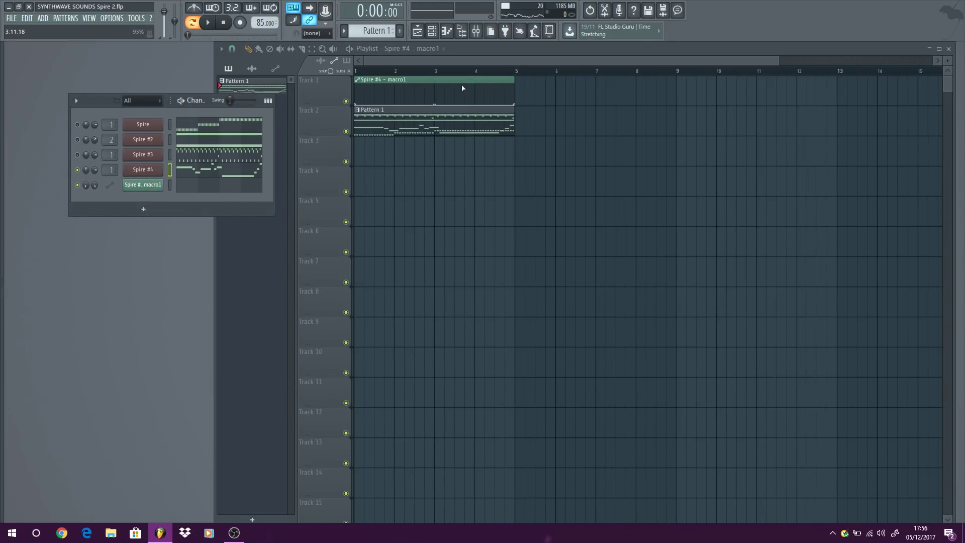
left_click_drag(461, 84, 461, 144)
scroll(473, 165, "up", 3)
scroll(473, 164, "up", 3)
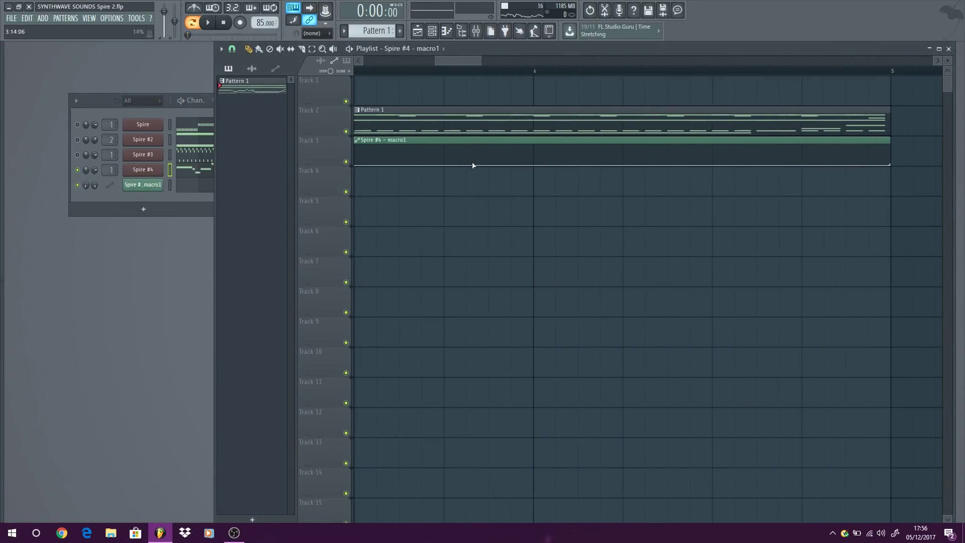
scroll(472, 165, "up", 4)
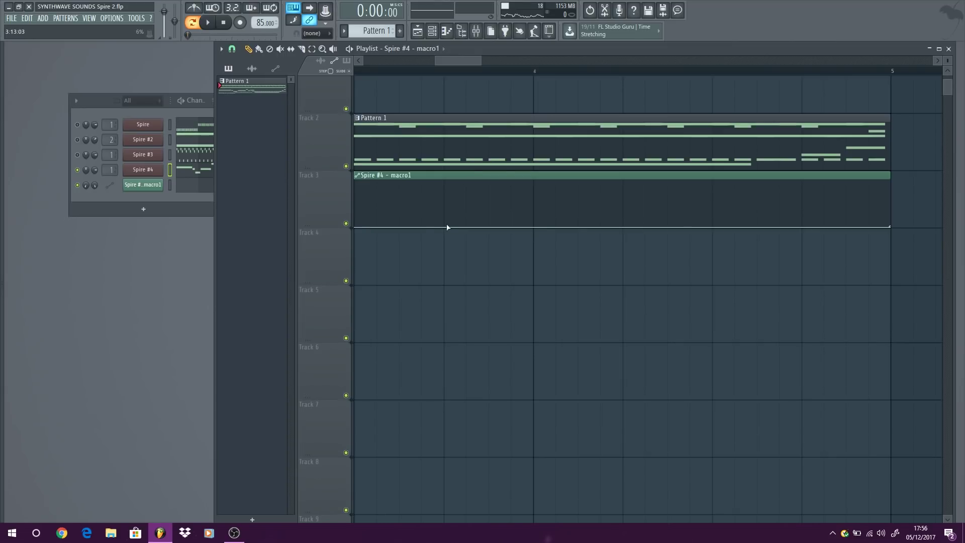
right_click(445, 227)
right_click(623, 205)
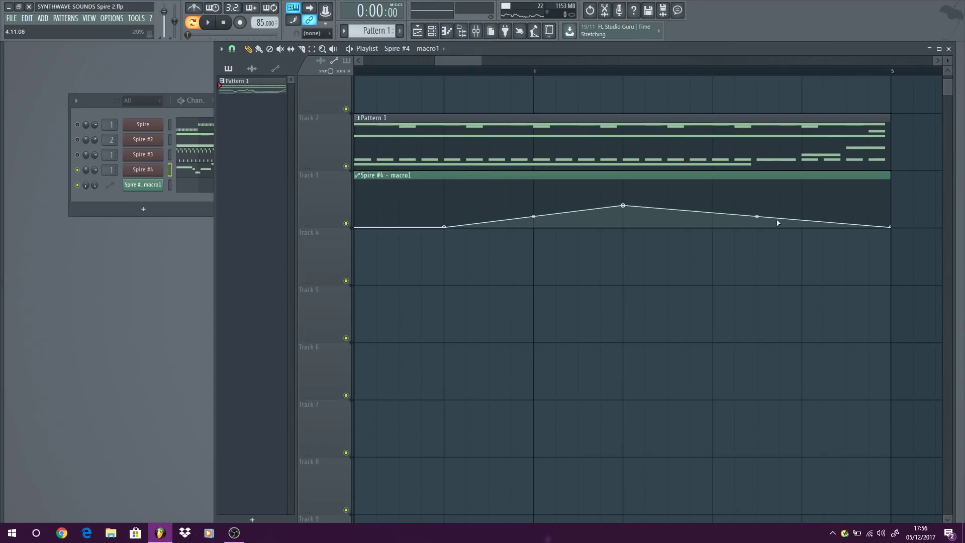
right_click(757, 228)
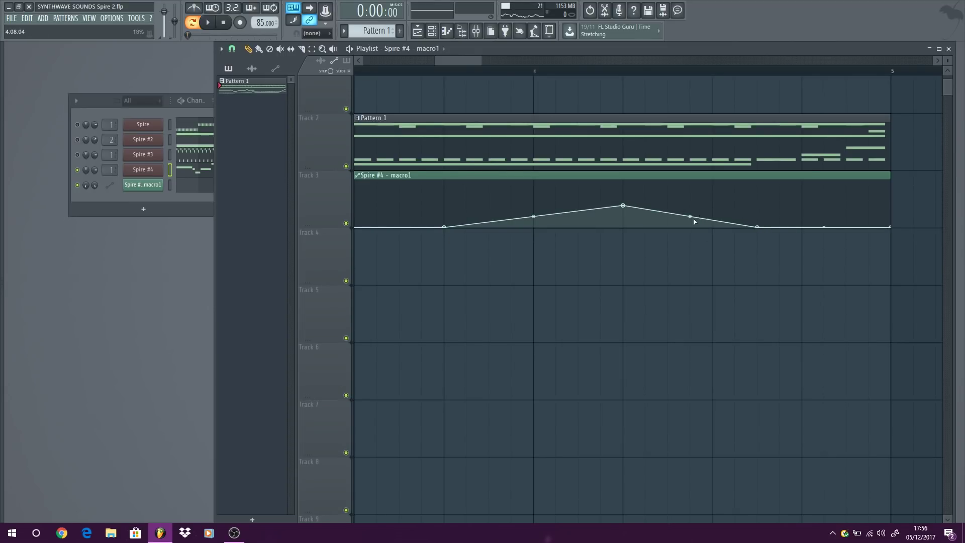
left_click_drag(691, 218, 689, 226)
Step: Glance at the Spire #4 channel options, then play the whole song in Song mode
scroll(512, 243, "down", 6)
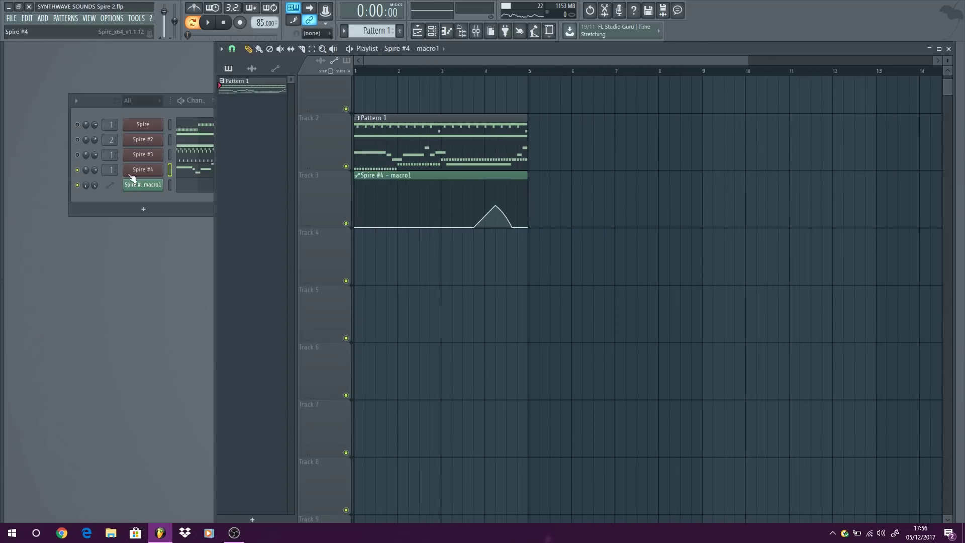
right_click(78, 171)
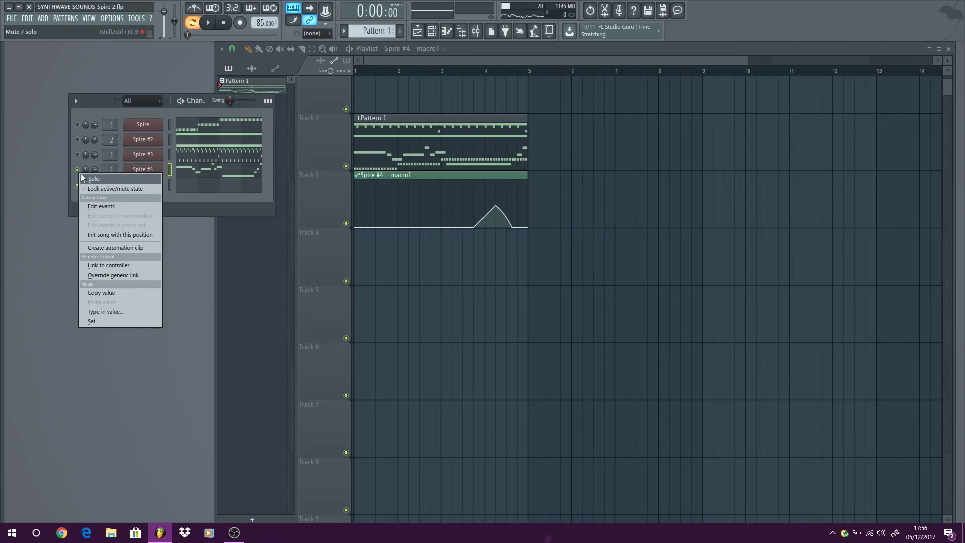
key("Escape")
right_click(78, 171)
key("Escape")
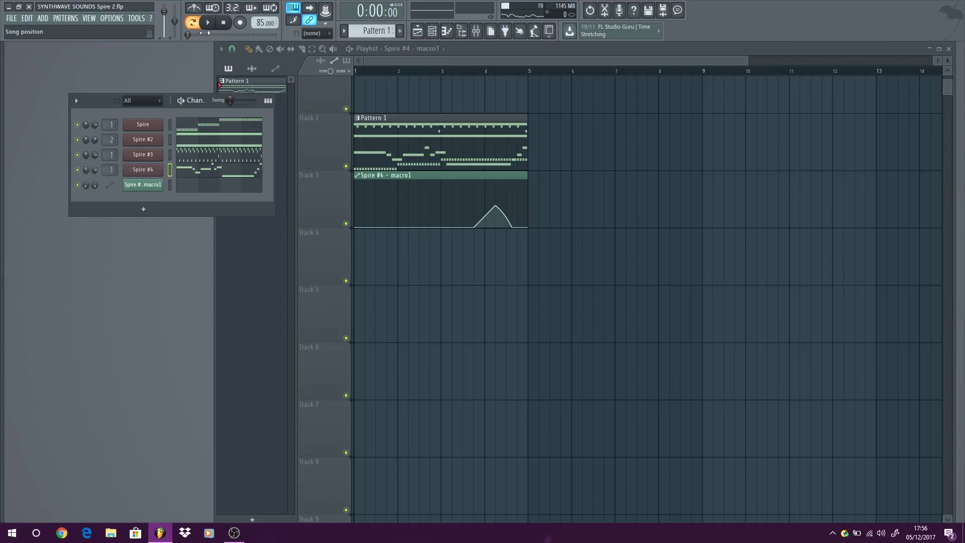
left_click(194, 23)
key("space")
scroll(503, 241, "down", 2)
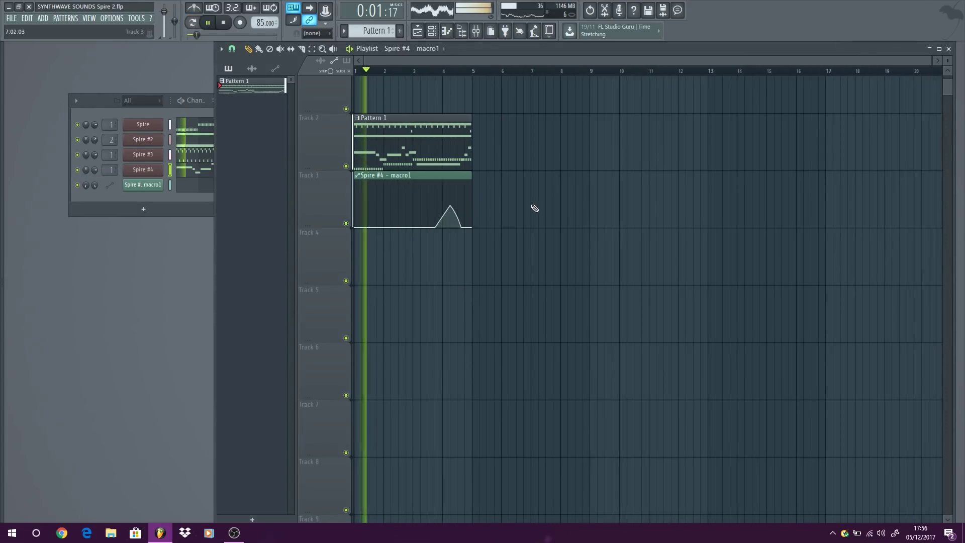
scroll(502, 131, "up", 2)
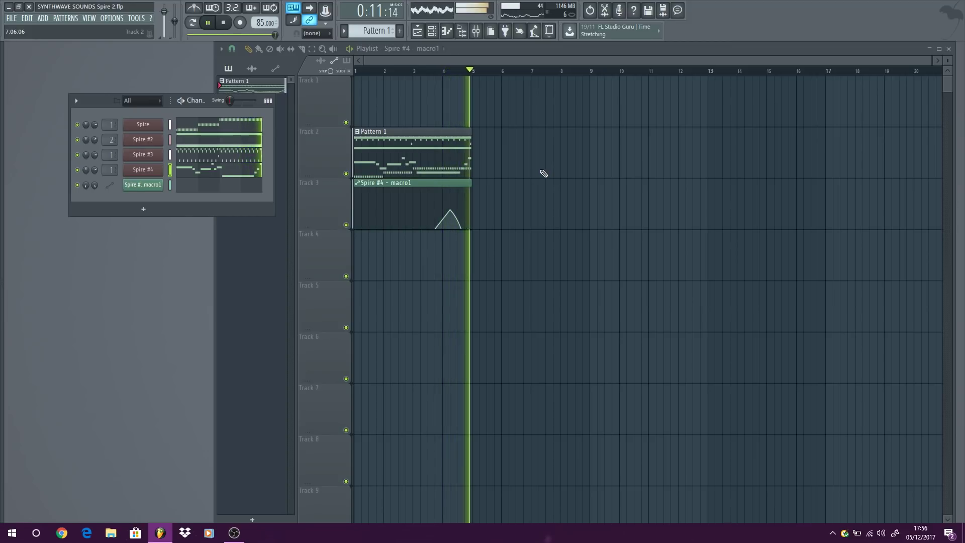
key("space")
Step: Shift the automation peak one step later and replay from around bar 3.5
scroll(444, 219, "up", 5)
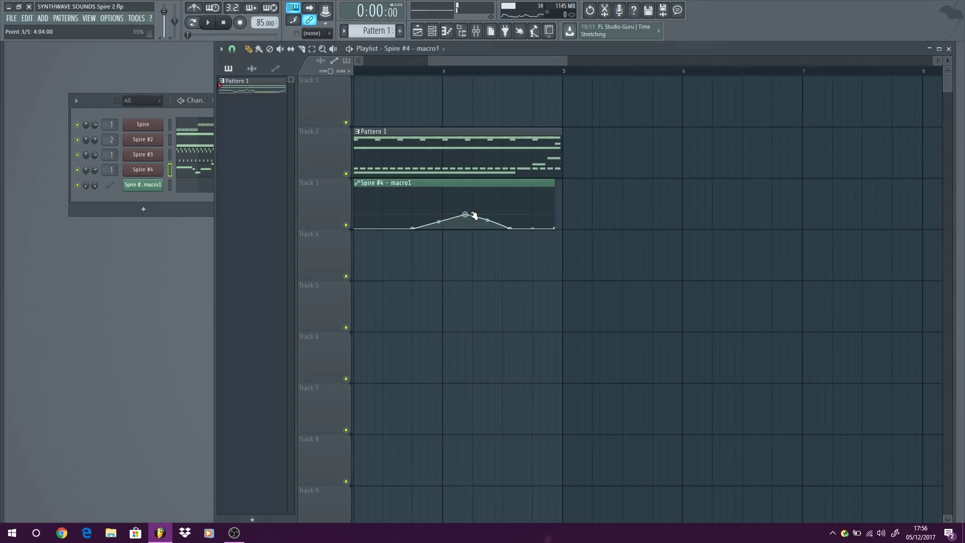
left_click_drag(476, 221, 480, 221)
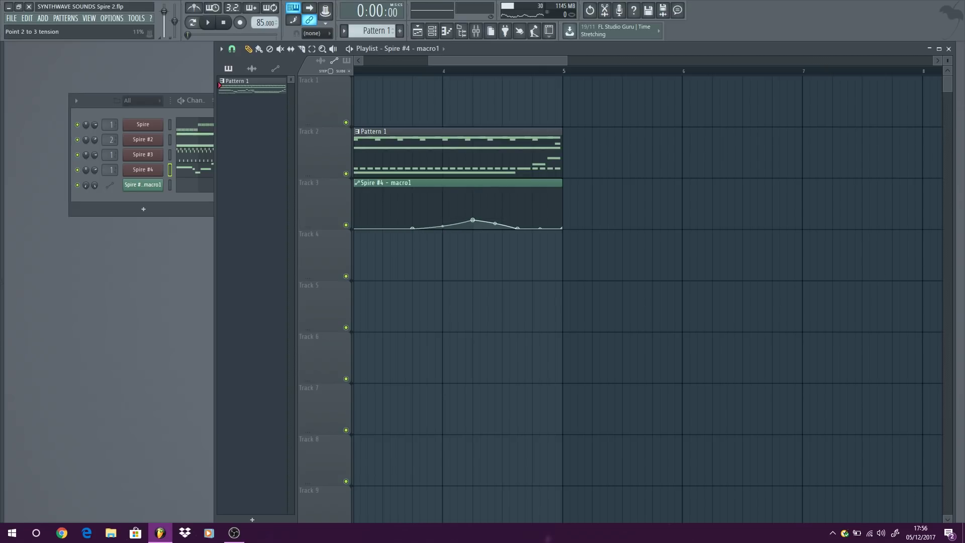
left_click(383, 71)
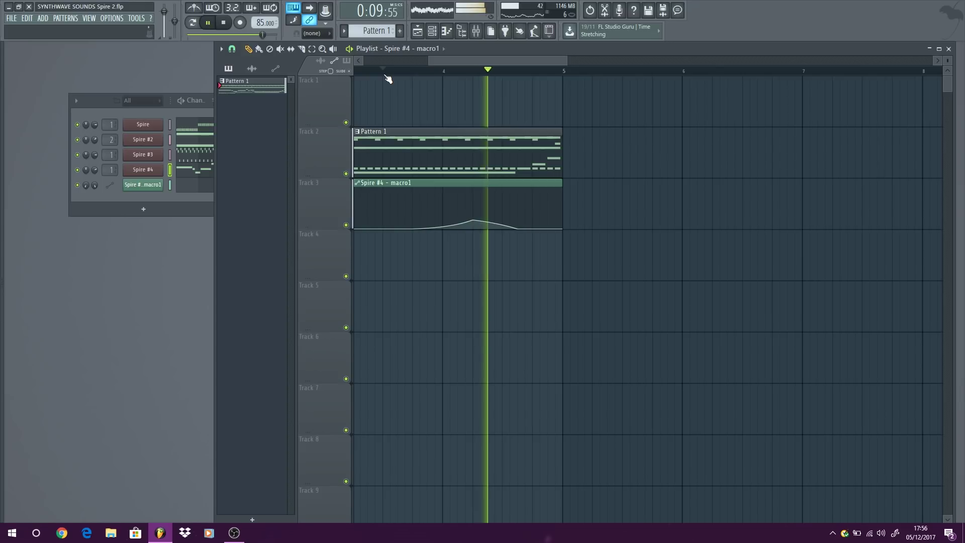
scroll(567, 166, "down", 4)
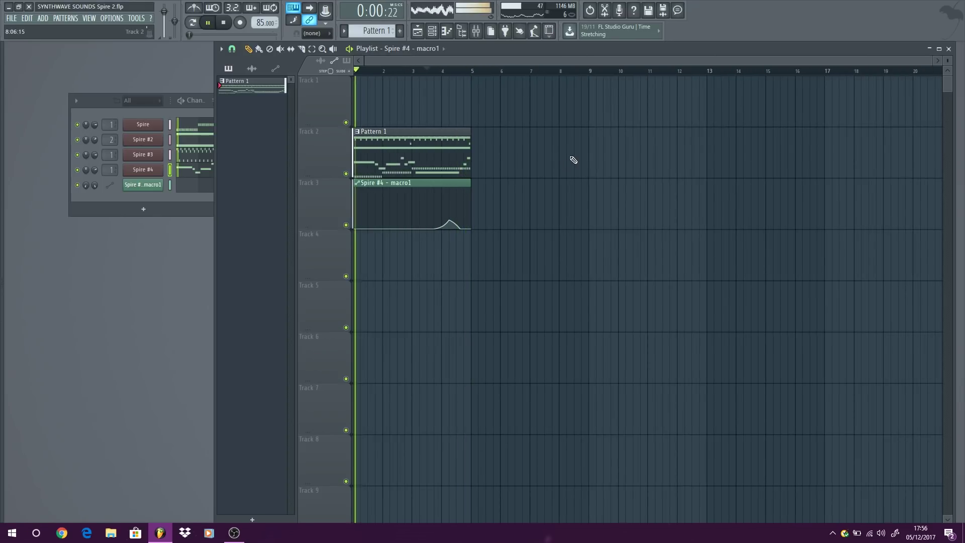
Step: Stop playback, briefly open the first Spire synth's window, then close it
key("space")
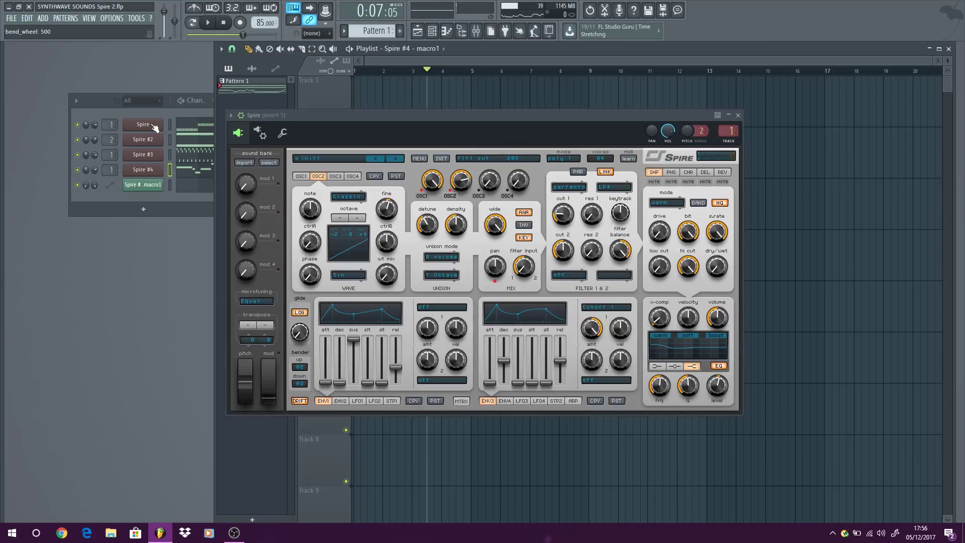
left_click(153, 125)
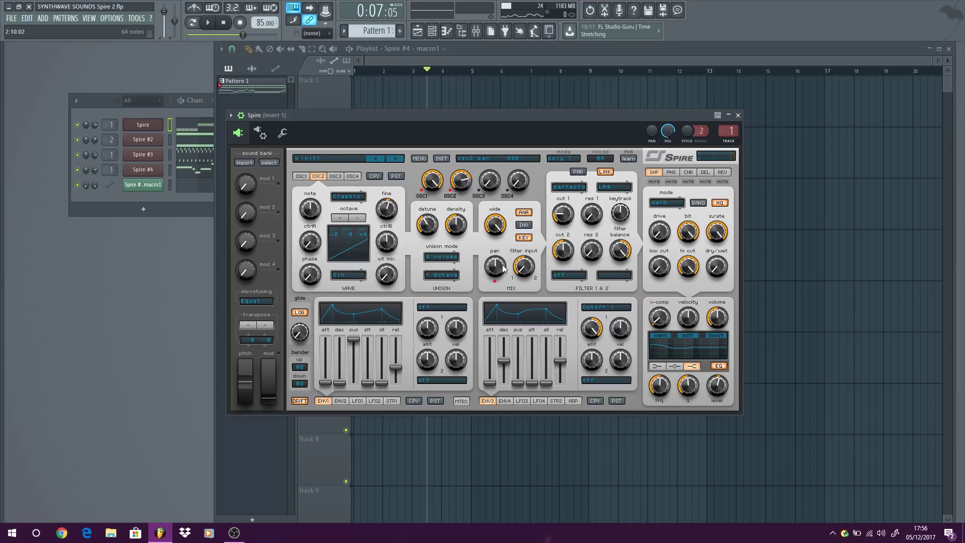
left_click_drag(568, 115, 509, 107)
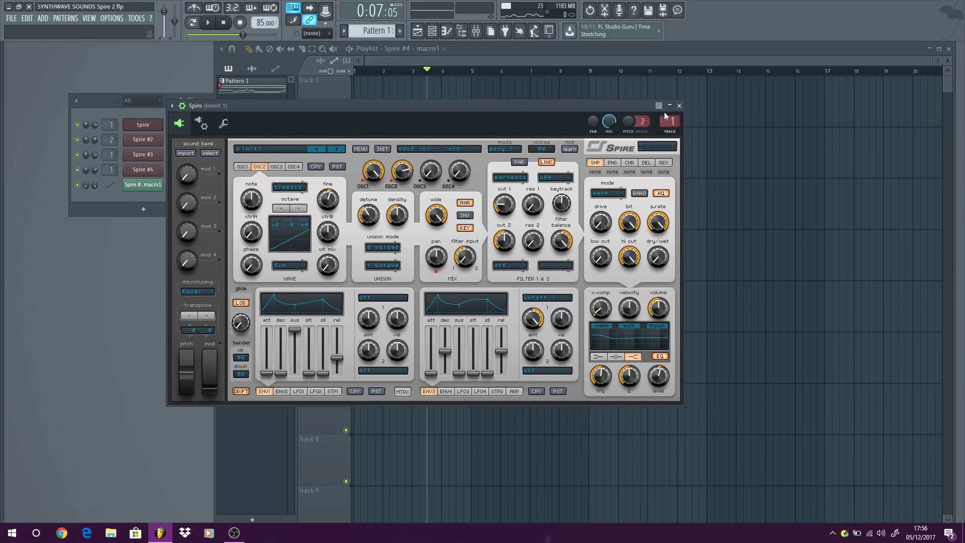
left_click(679, 107)
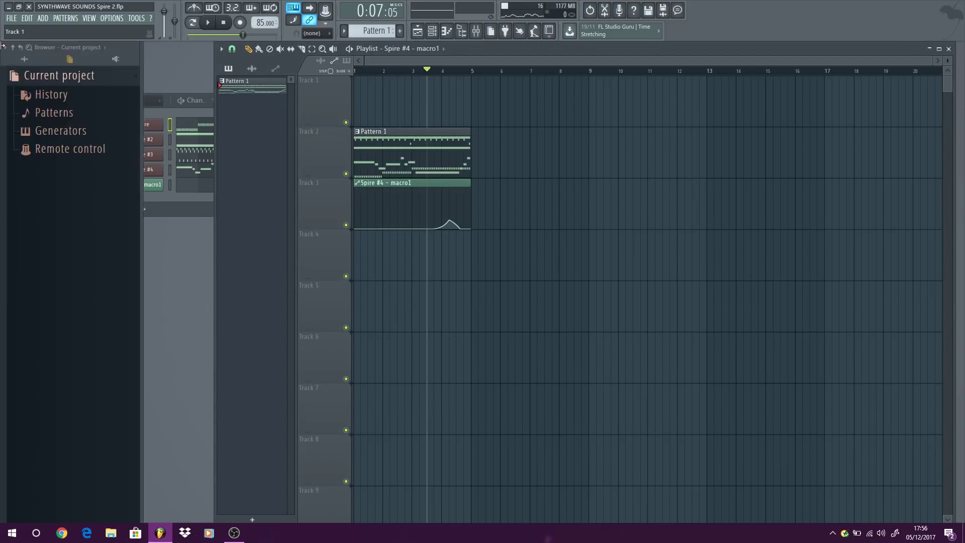